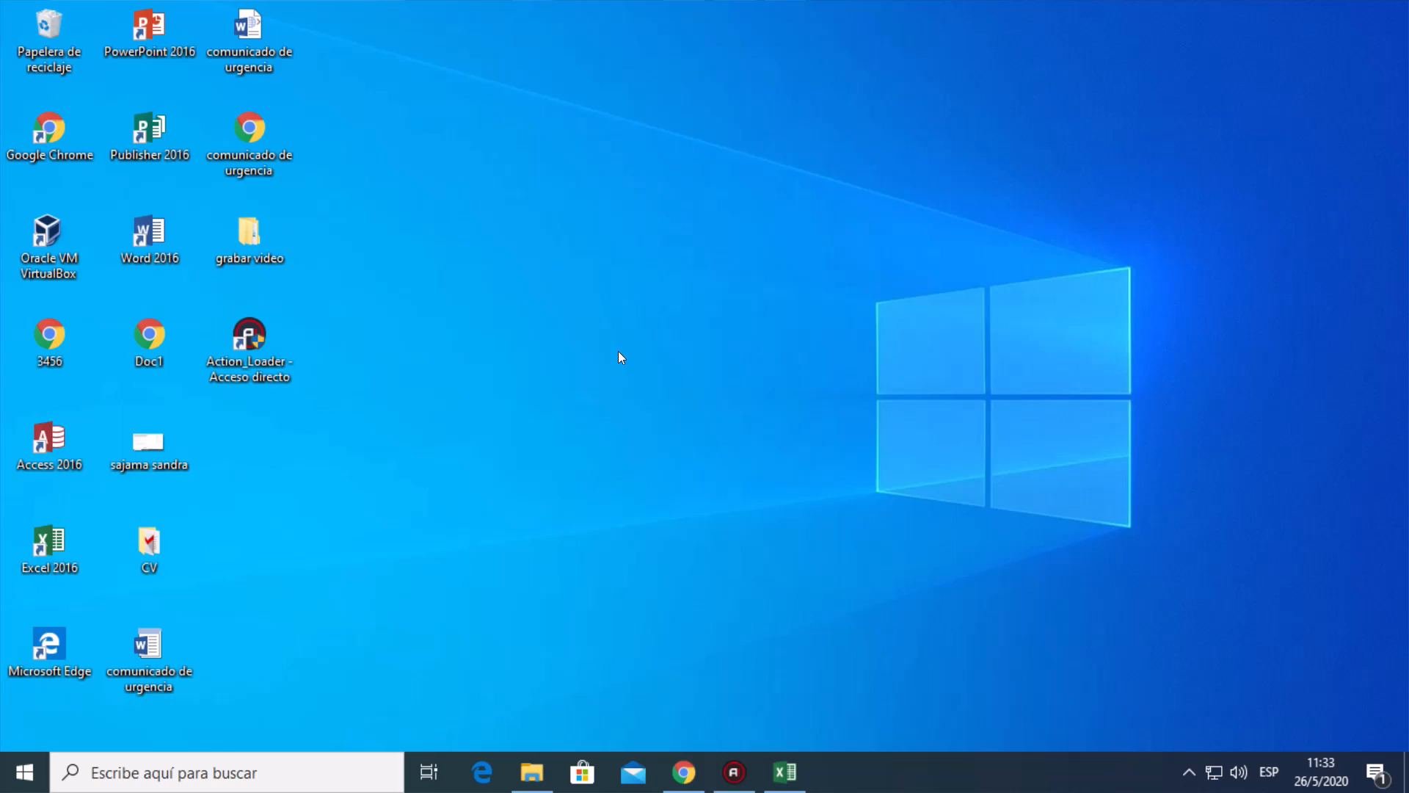
- Switch to the Excel workbook Libro1 with the student list and open sheet Hoja2
{"action": "left_click", "coordinate": [776, 769]}
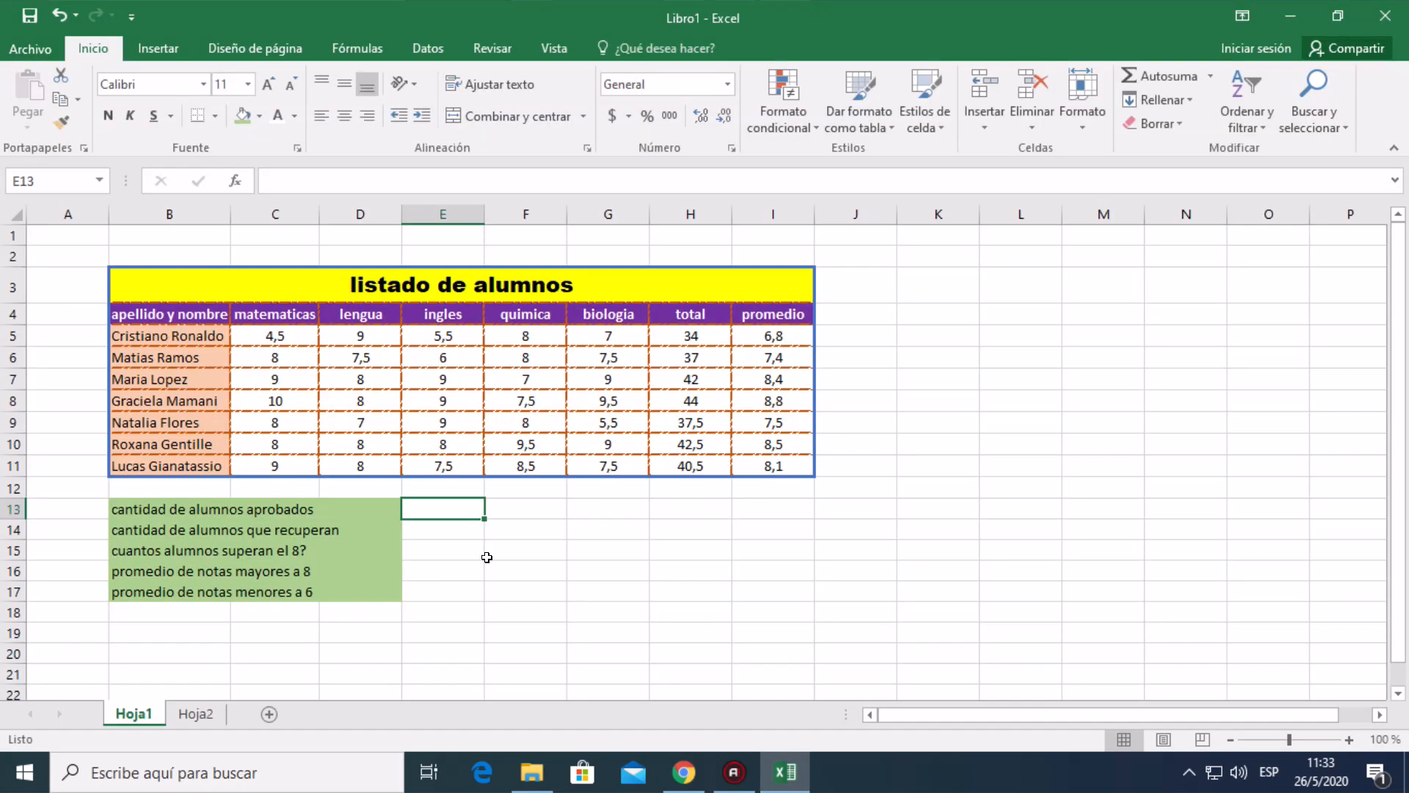
{"action": "left_click", "coordinate": [520, 548]}
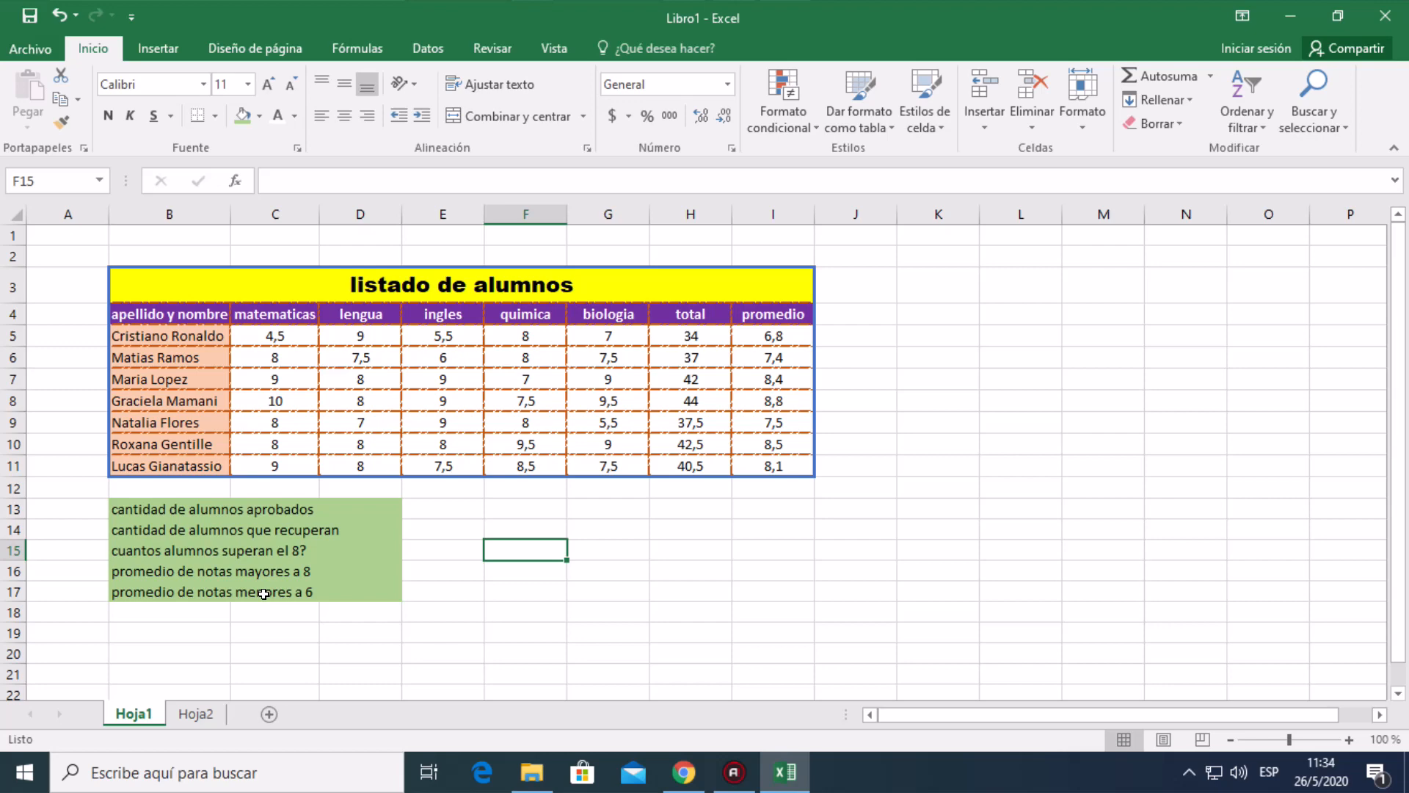
{"action": "left_click", "coordinate": [194, 715]}
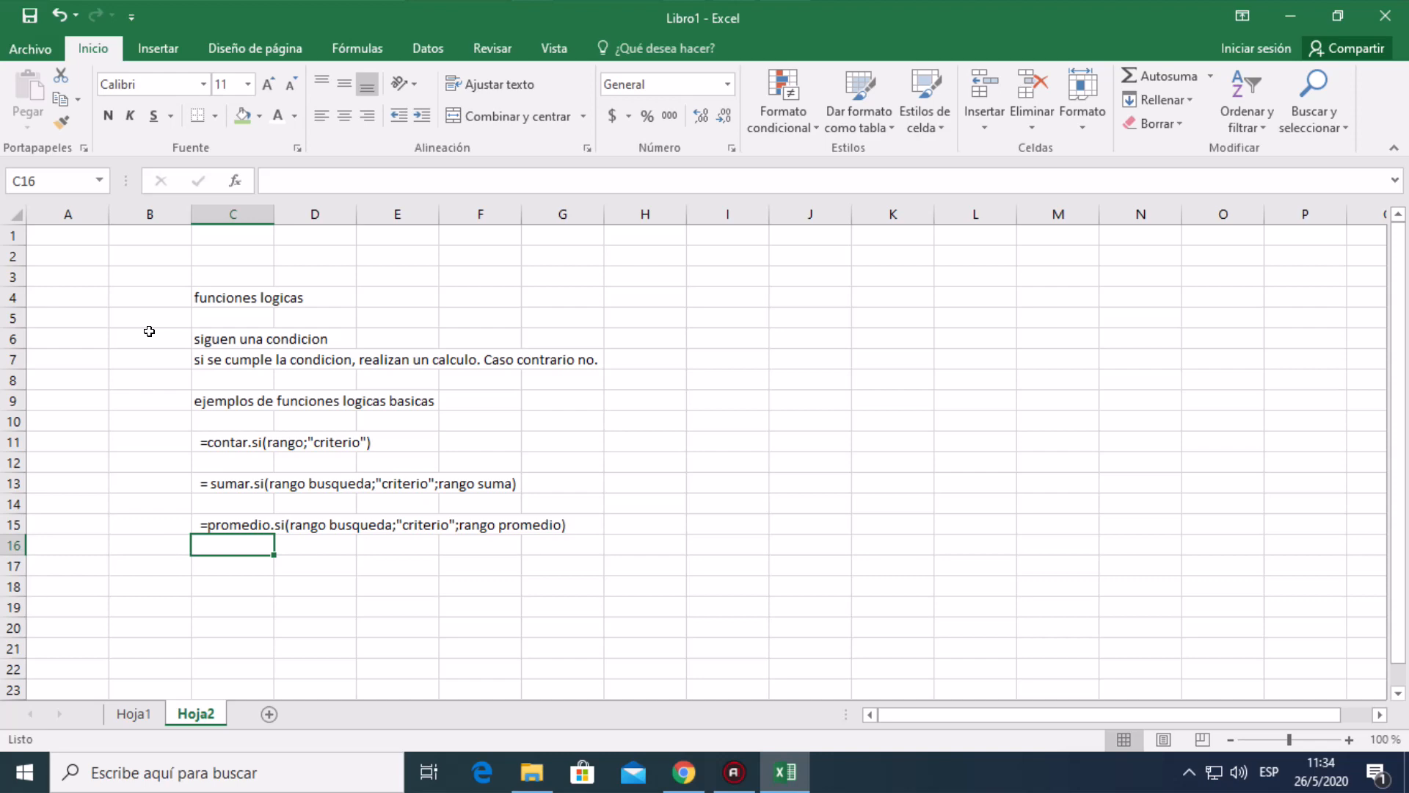
- Fill the contar.si example in C11:E11 with light gold
{"action": "left_click_drag", "start_coordinate": [197, 444], "coordinate": [413, 442]}
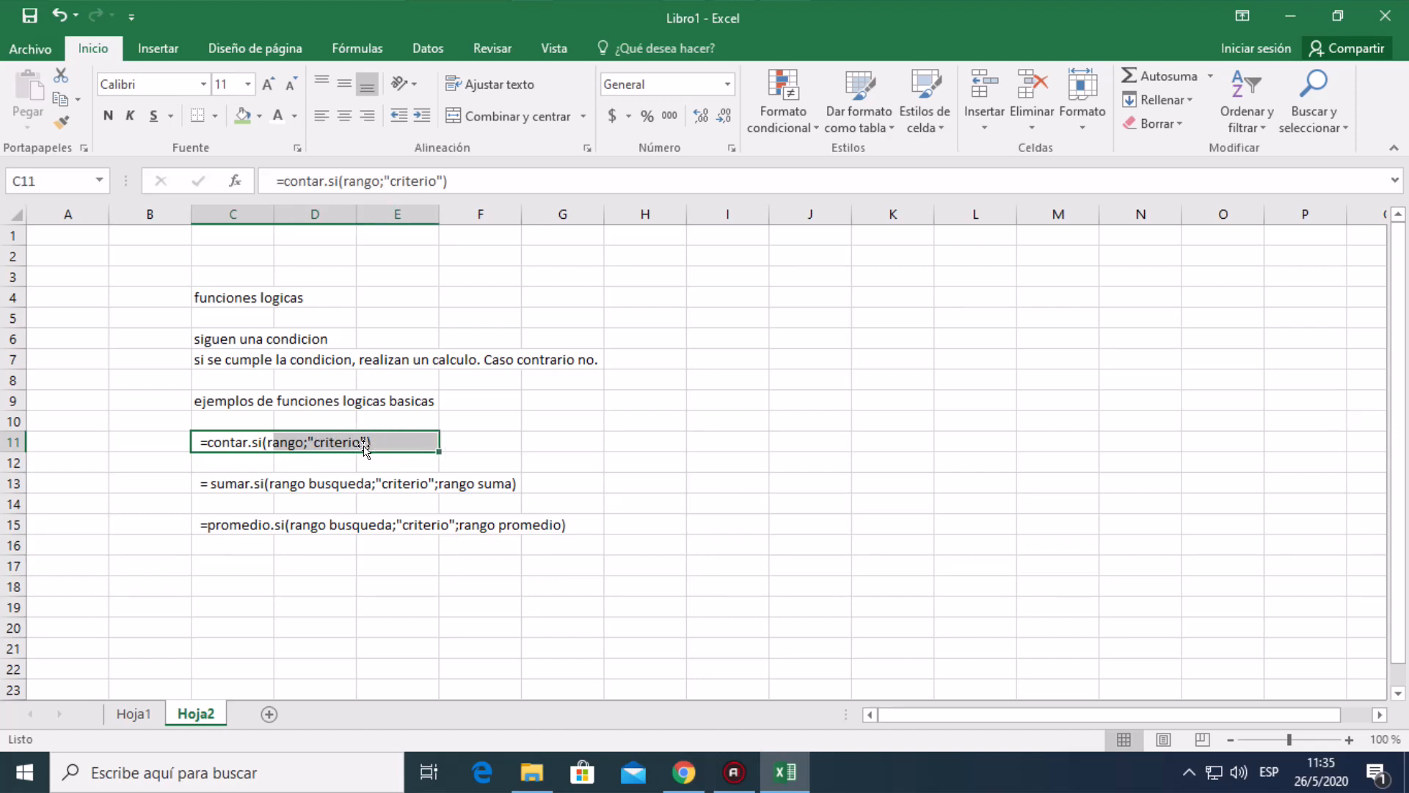
{"action": "left_click", "coordinate": [260, 121]}
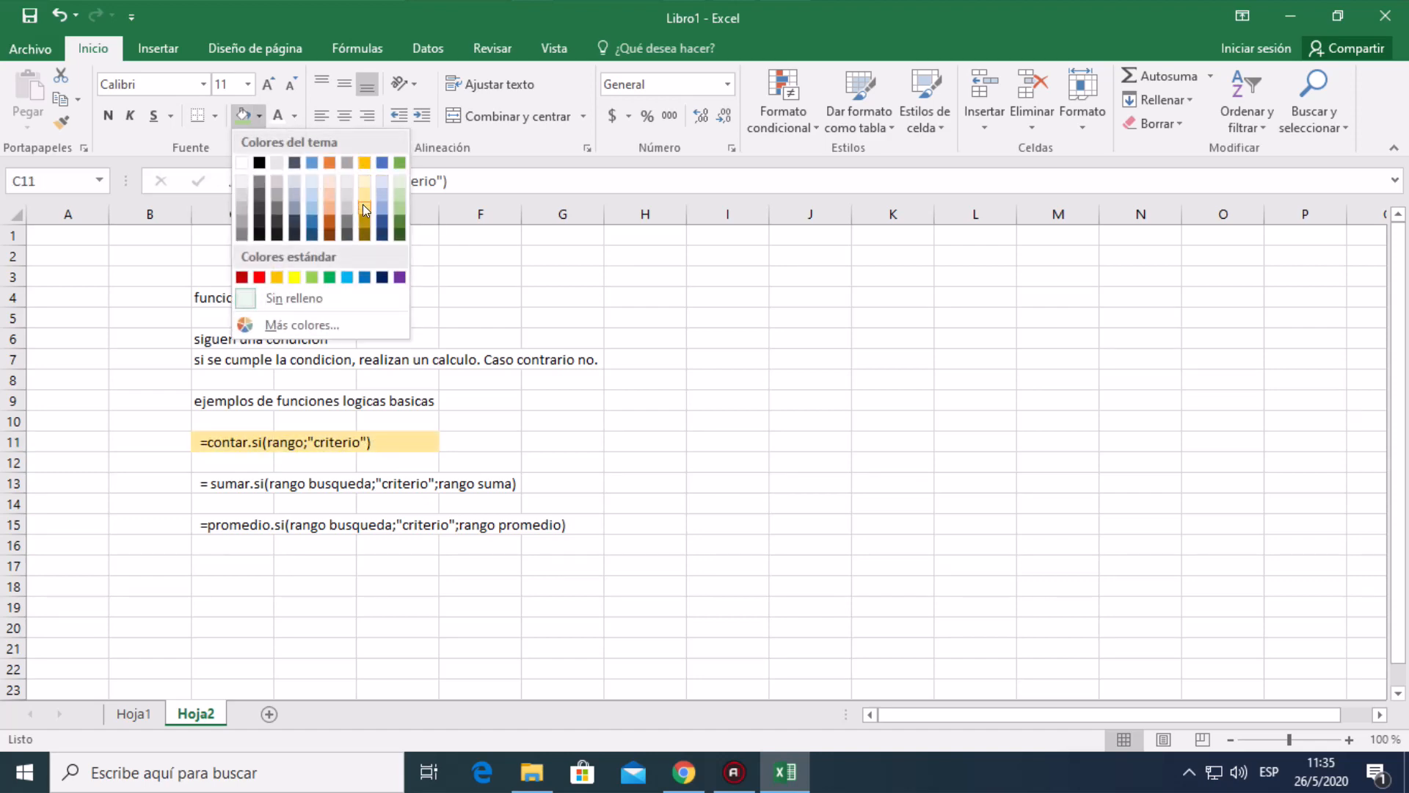
{"action": "left_click", "coordinate": [363, 204]}
- Enter the comparison operators < > = in cell G11, beside the contar.si example
{"action": "left_click", "coordinate": [518, 439]}
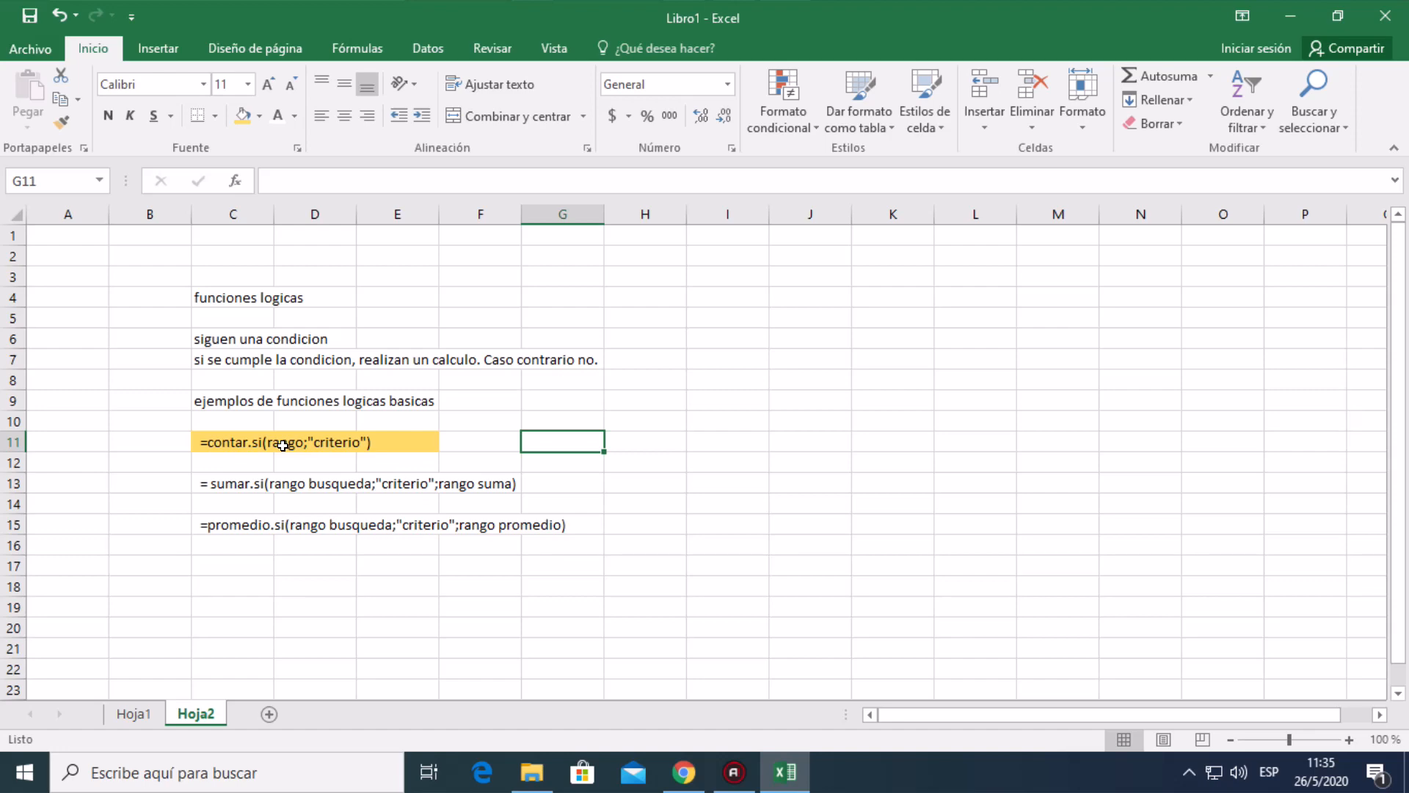
{"action": "type", "text": "<>="}
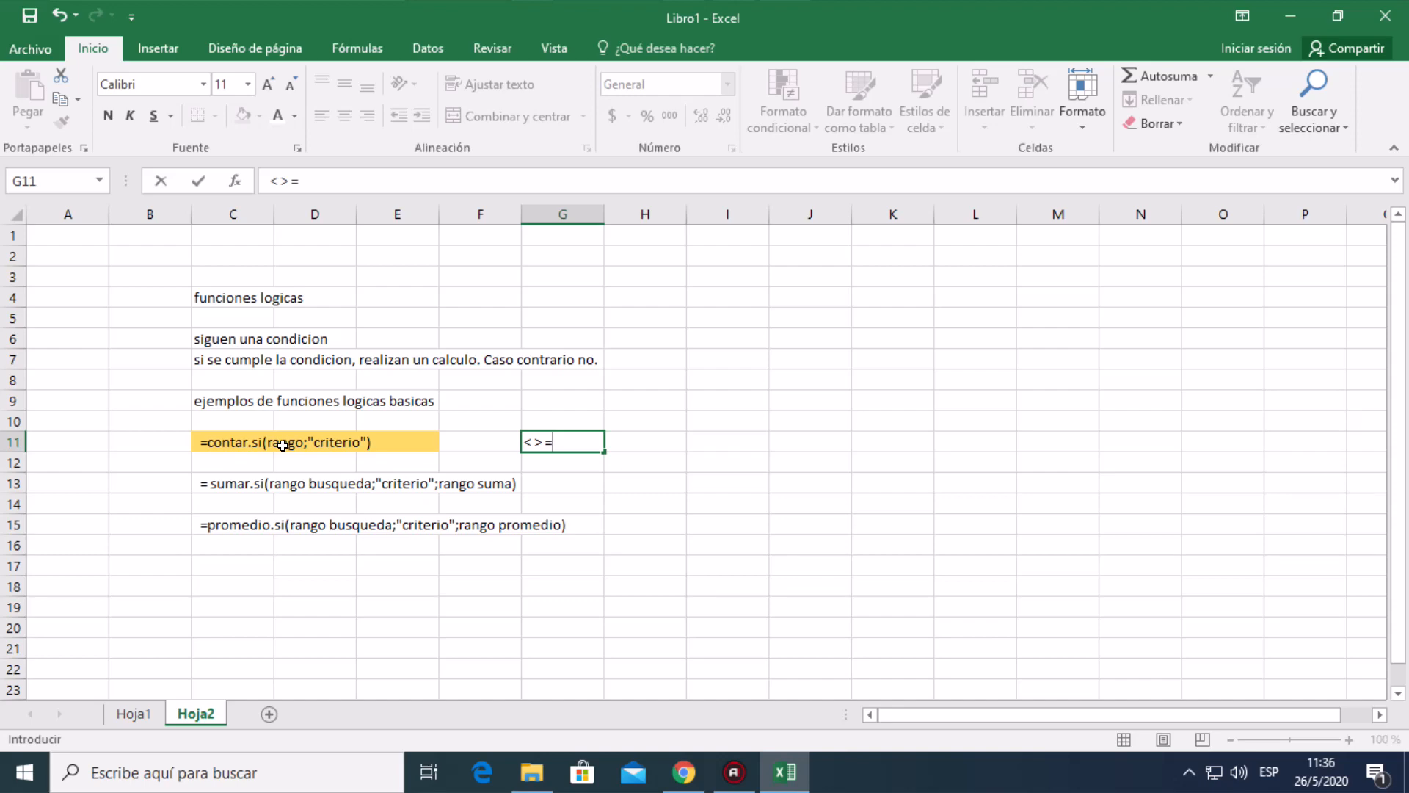
{"action": "key", "text": "Return"}
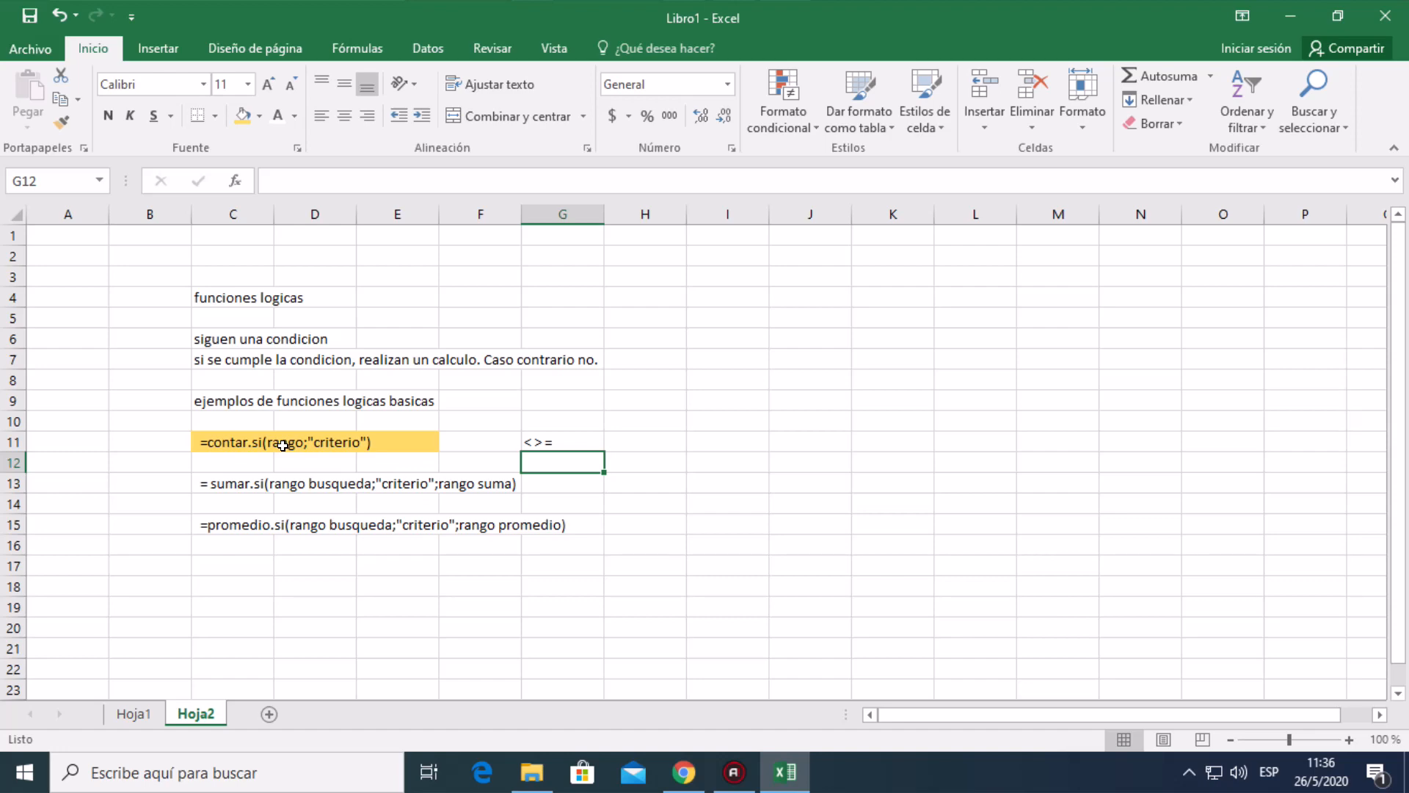
- Fill the sumar.si example in C13:F13 with light green
{"action": "left_click", "coordinate": [228, 485]}
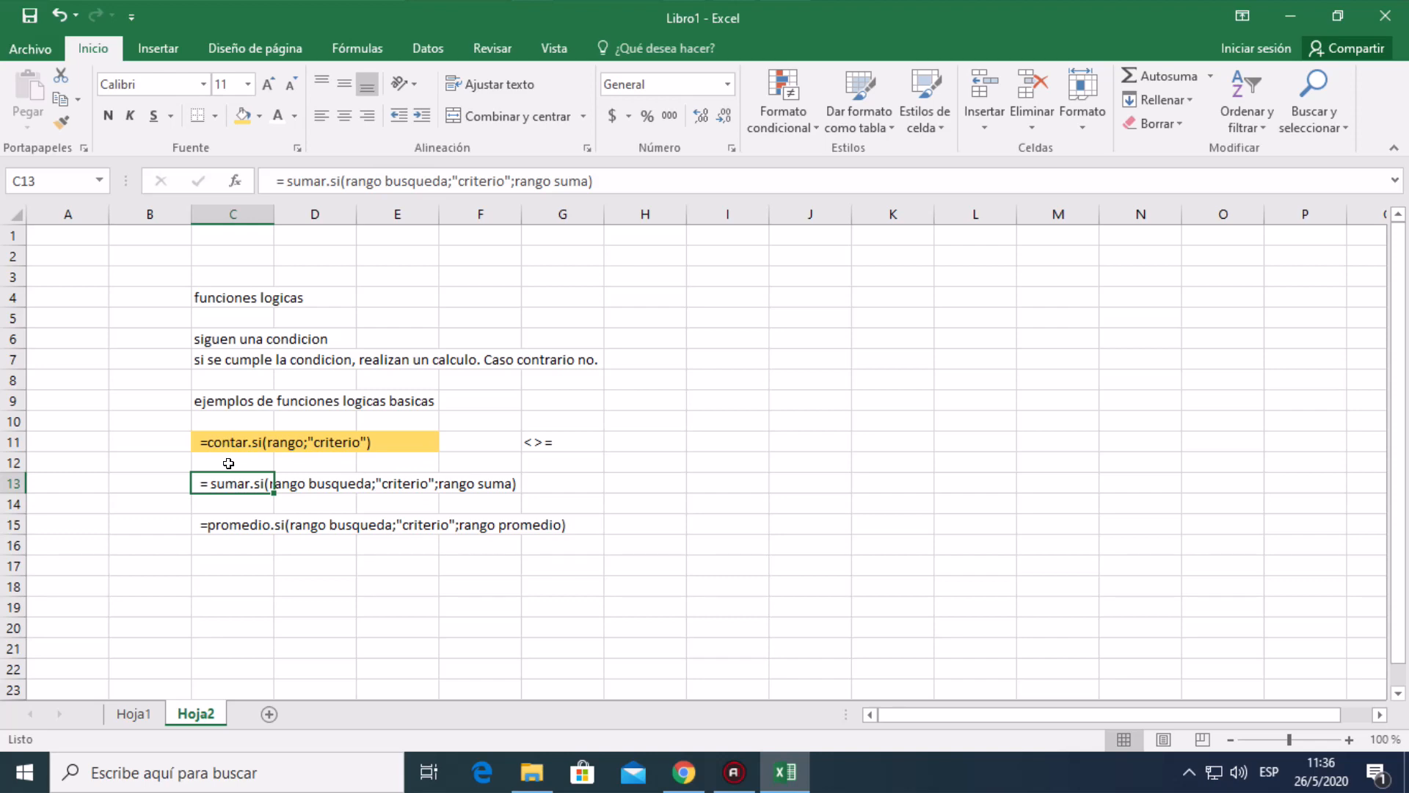
{"action": "left_click_drag", "start_coordinate": [279, 483], "coordinate": [472, 482]}
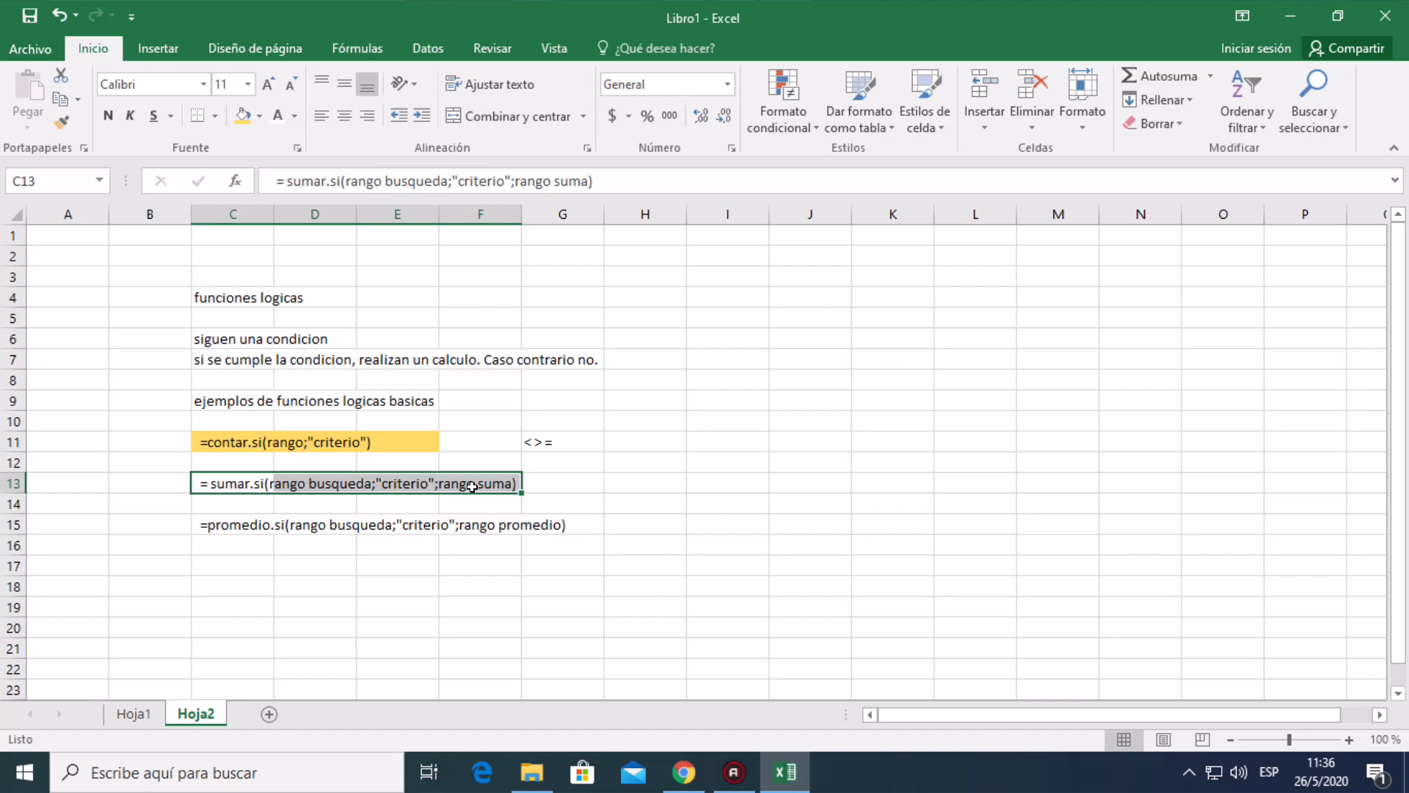
{"action": "left_click", "coordinate": [261, 116]}
{"action": "left_click", "coordinate": [402, 191]}
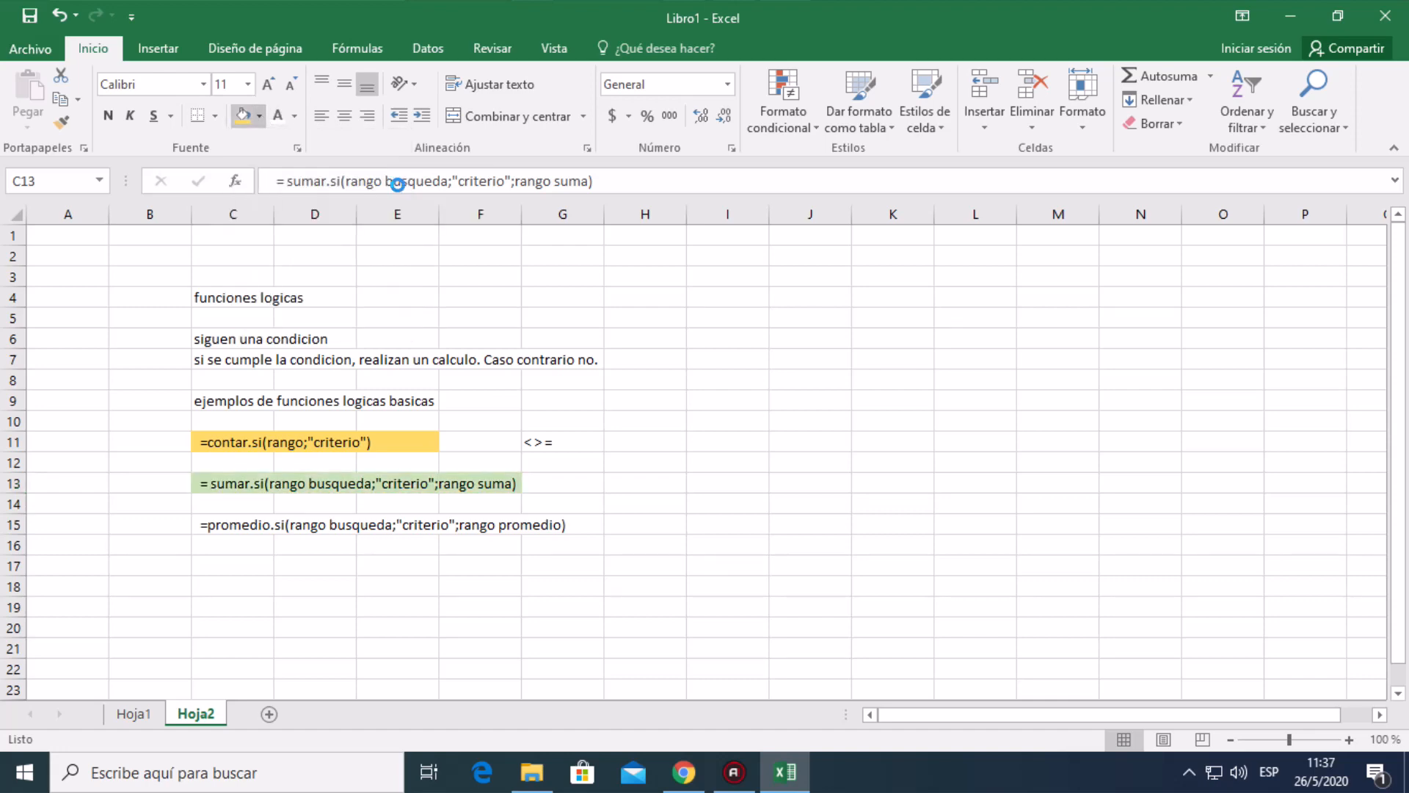
{"action": "left_click", "coordinate": [576, 486]}
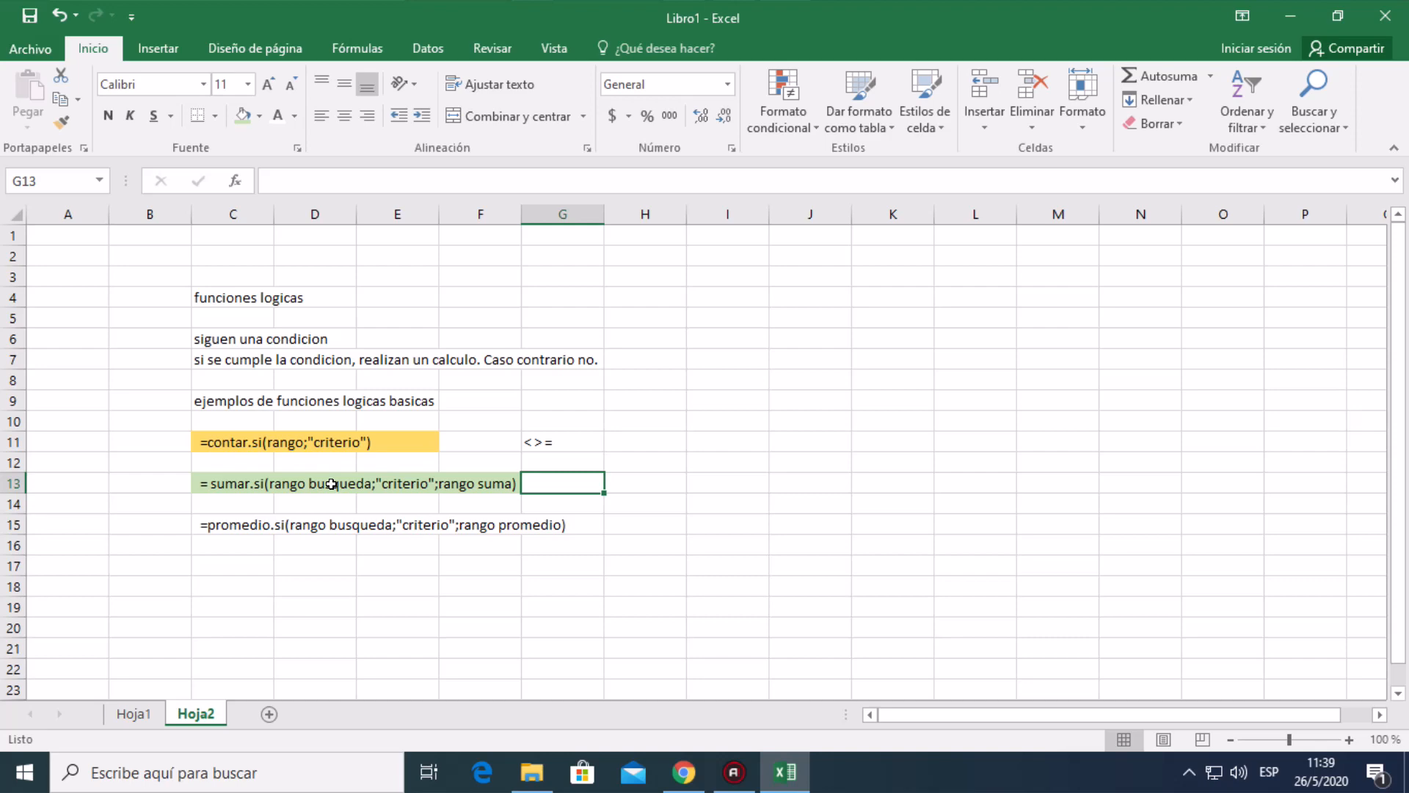
- Fill the promedio.si example in C15:G15 with light orange
{"action": "left_click_drag", "start_coordinate": [271, 523], "coordinate": [545, 524]}
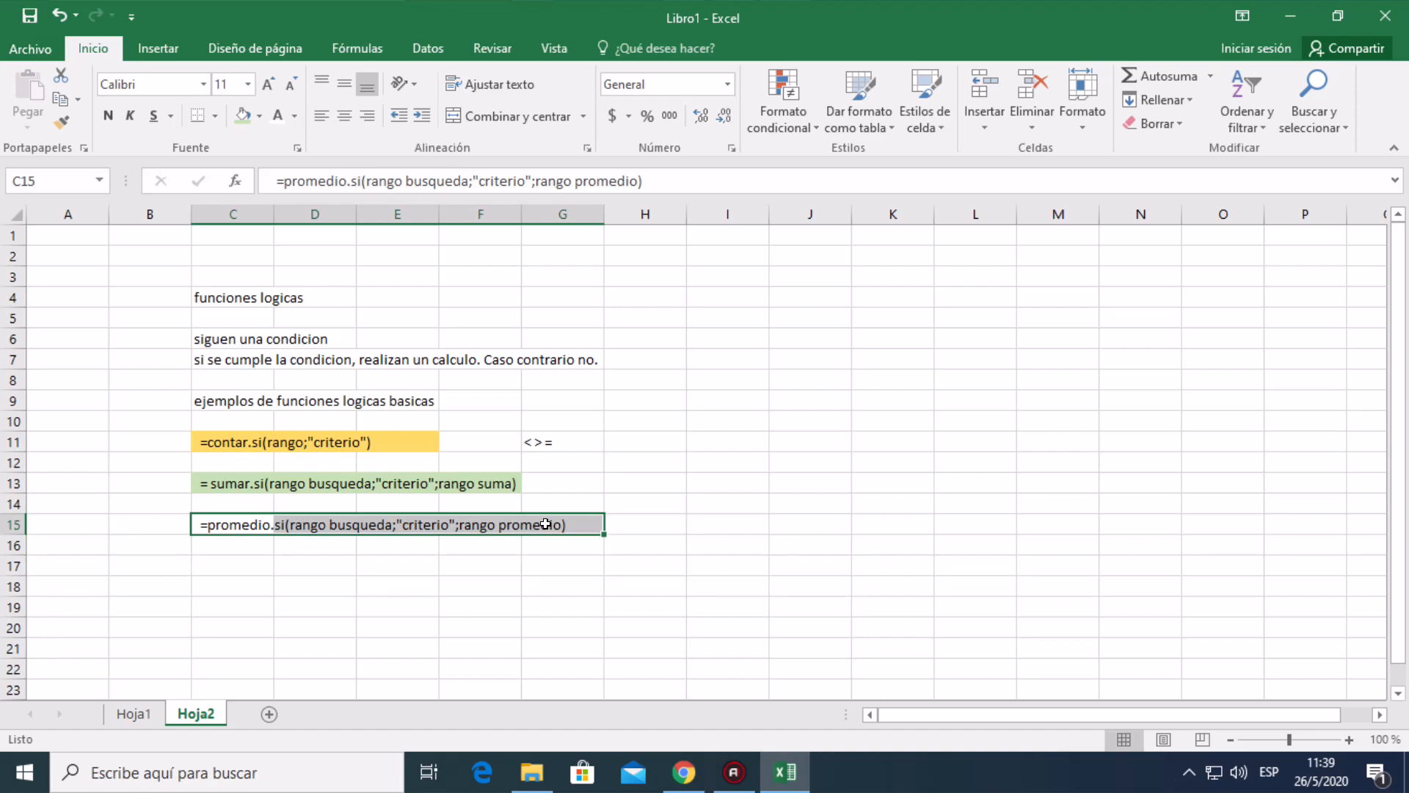
{"action": "left_click", "coordinate": [258, 116]}
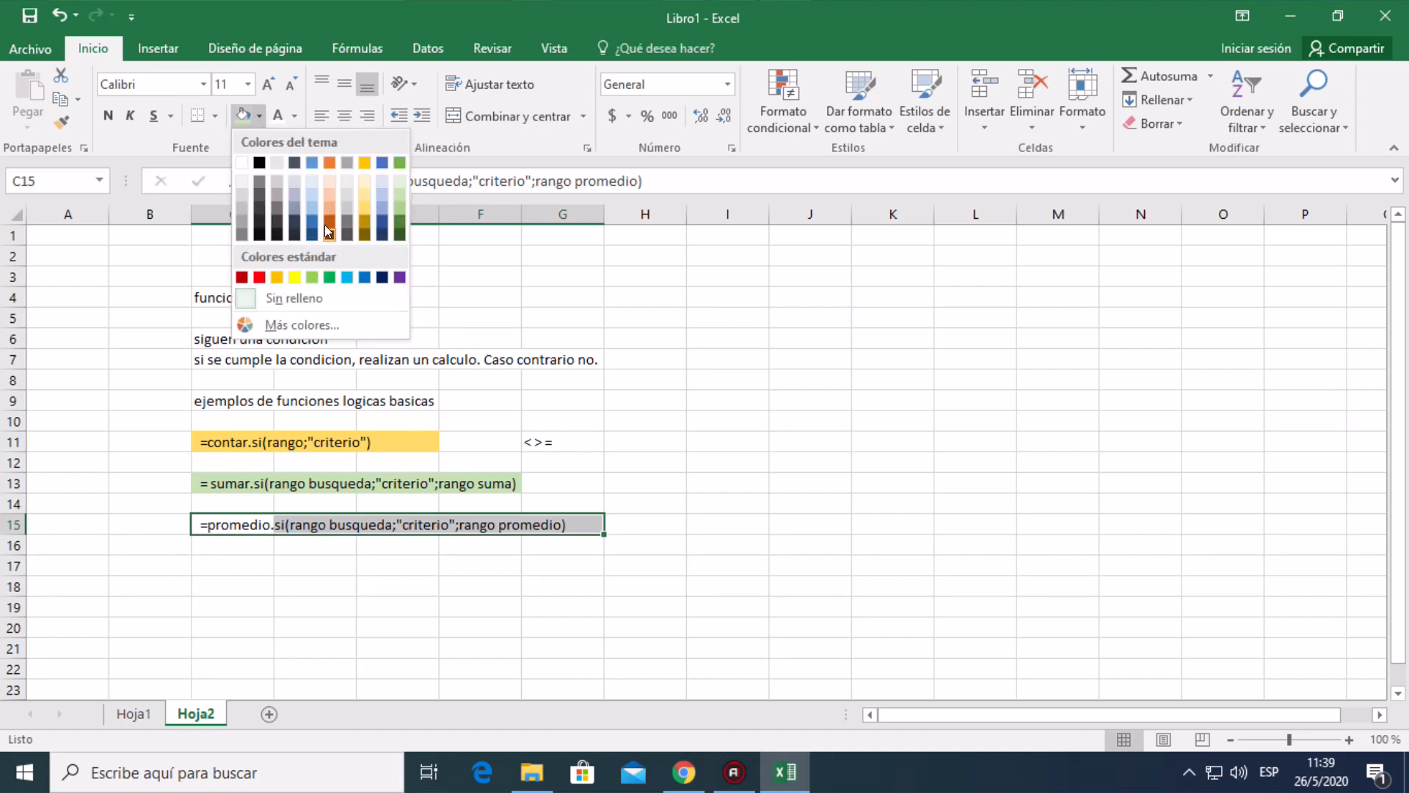
{"action": "left_click", "coordinate": [330, 193]}
{"action": "left_click", "coordinate": [462, 563]}
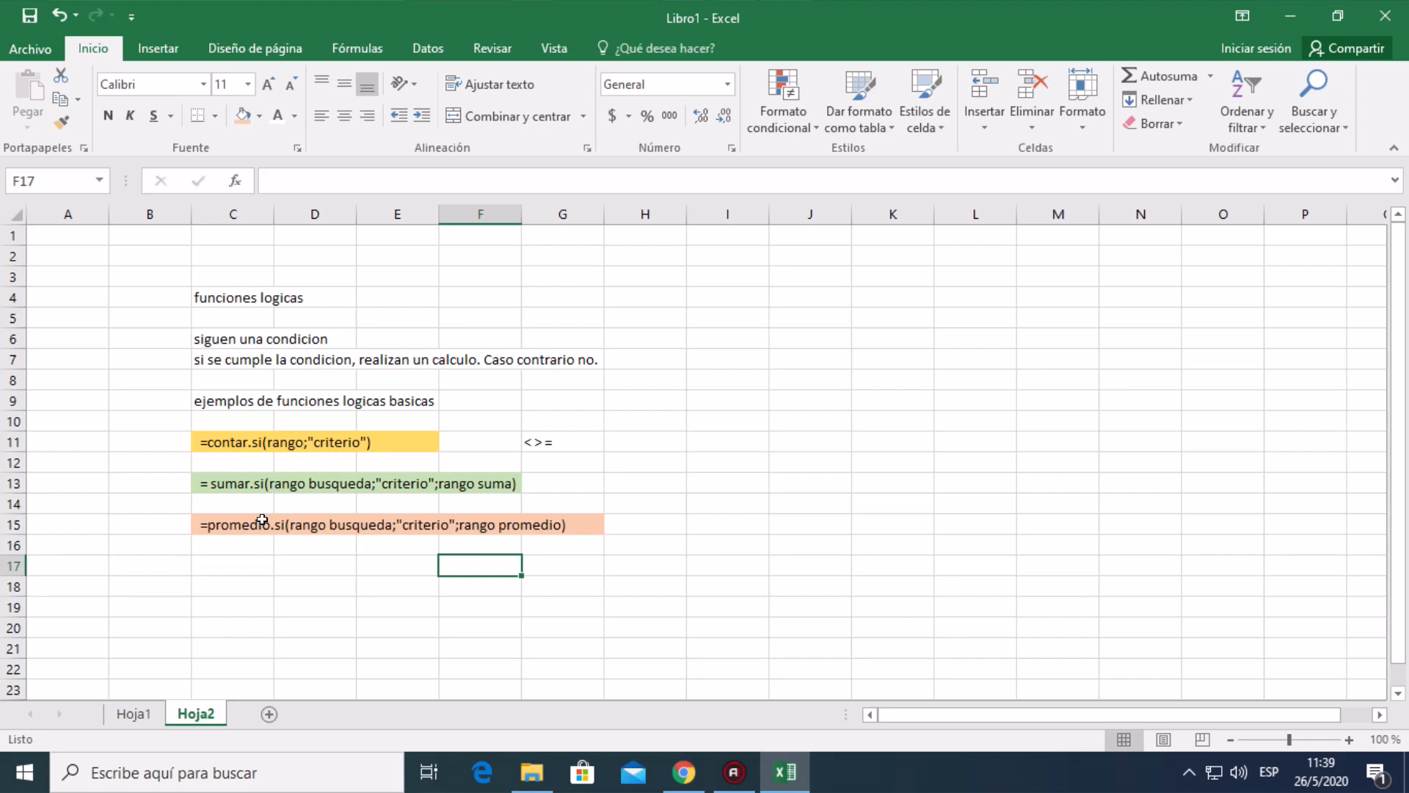
- Format the comparison operators in G11 as bold Arial Black at size 18
{"action": "left_click", "coordinate": [535, 441]}
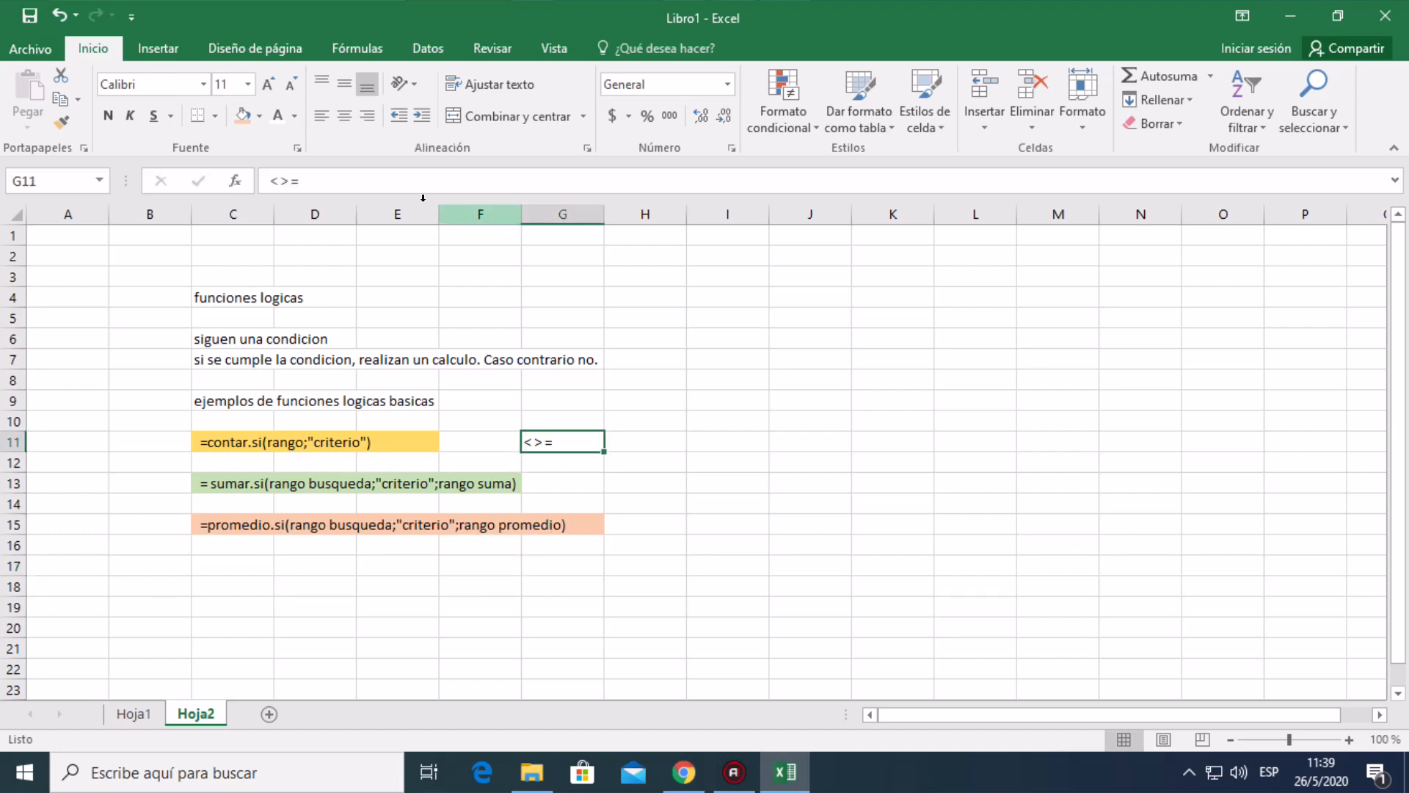
{"action": "left_click", "coordinate": [108, 115]}
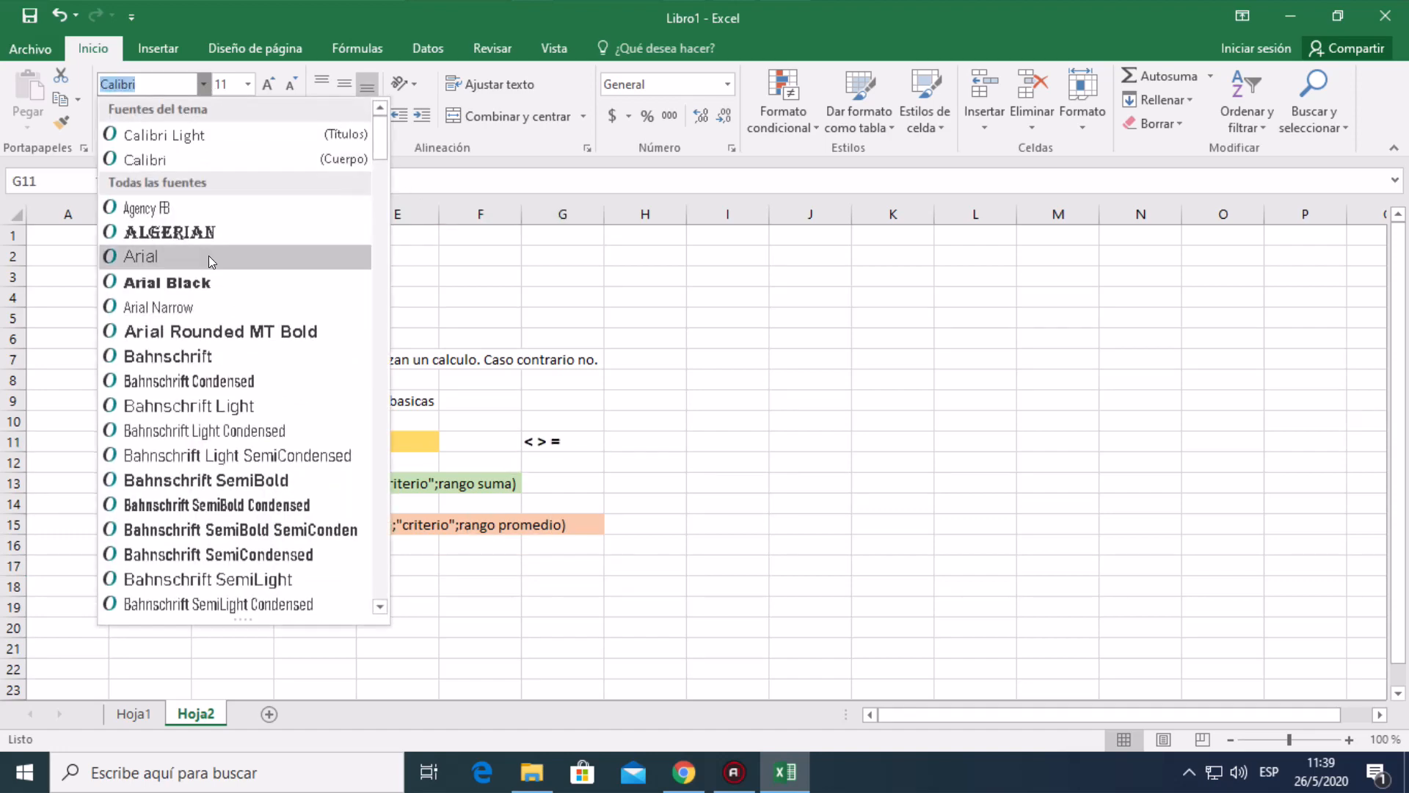
{"action": "left_click", "coordinate": [192, 276]}
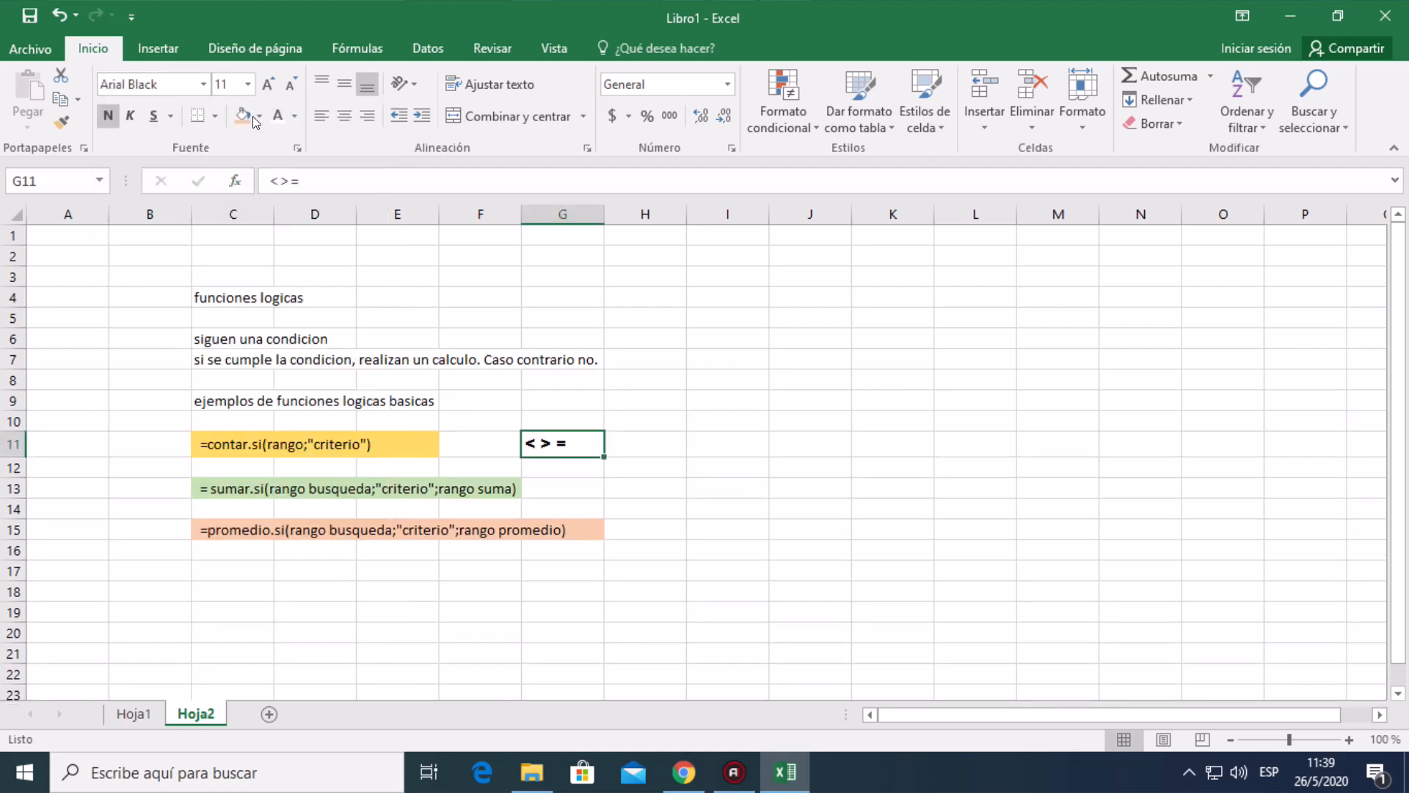
{"action": "left_click", "coordinate": [249, 84]}
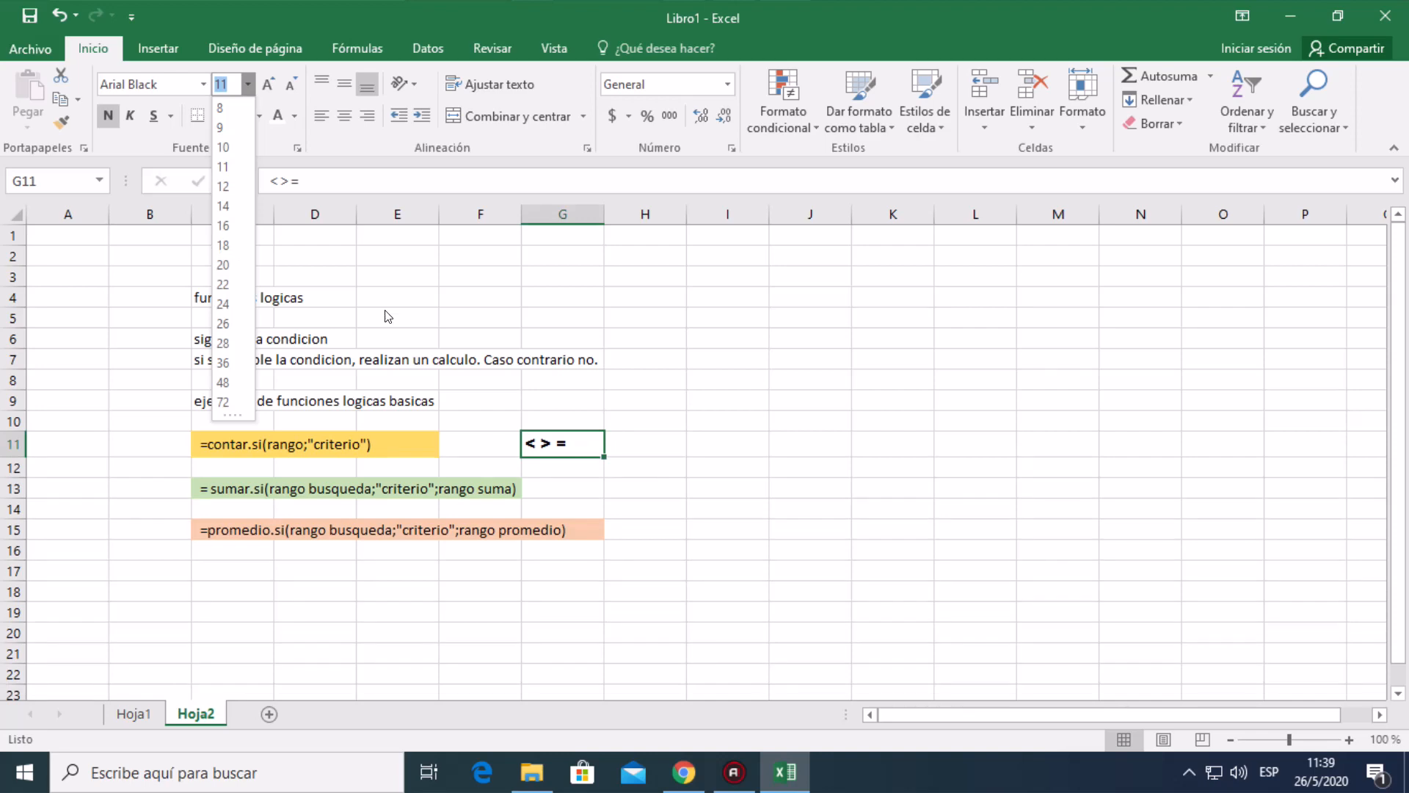
{"action": "left_click", "coordinate": [224, 239]}
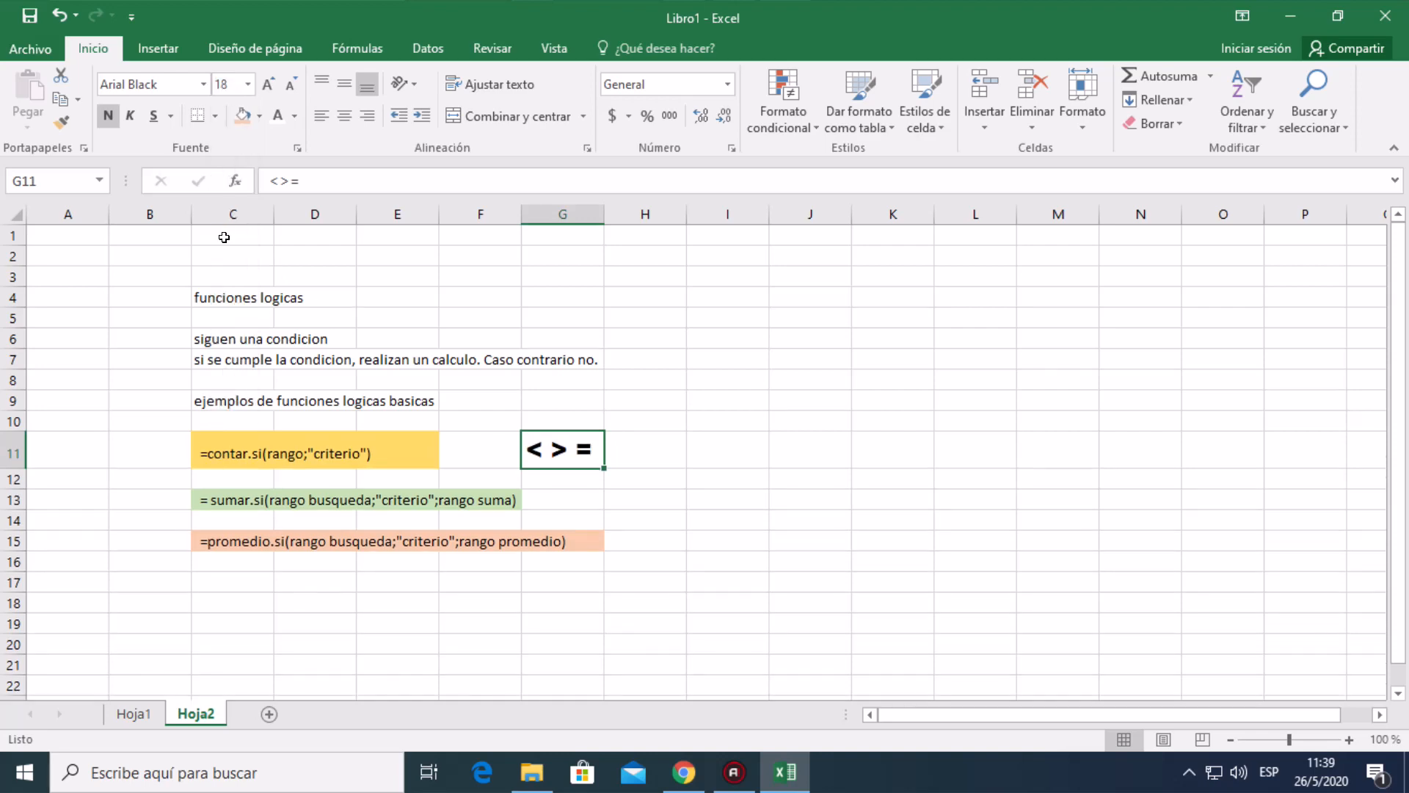
{"action": "left_click", "coordinate": [662, 469]}
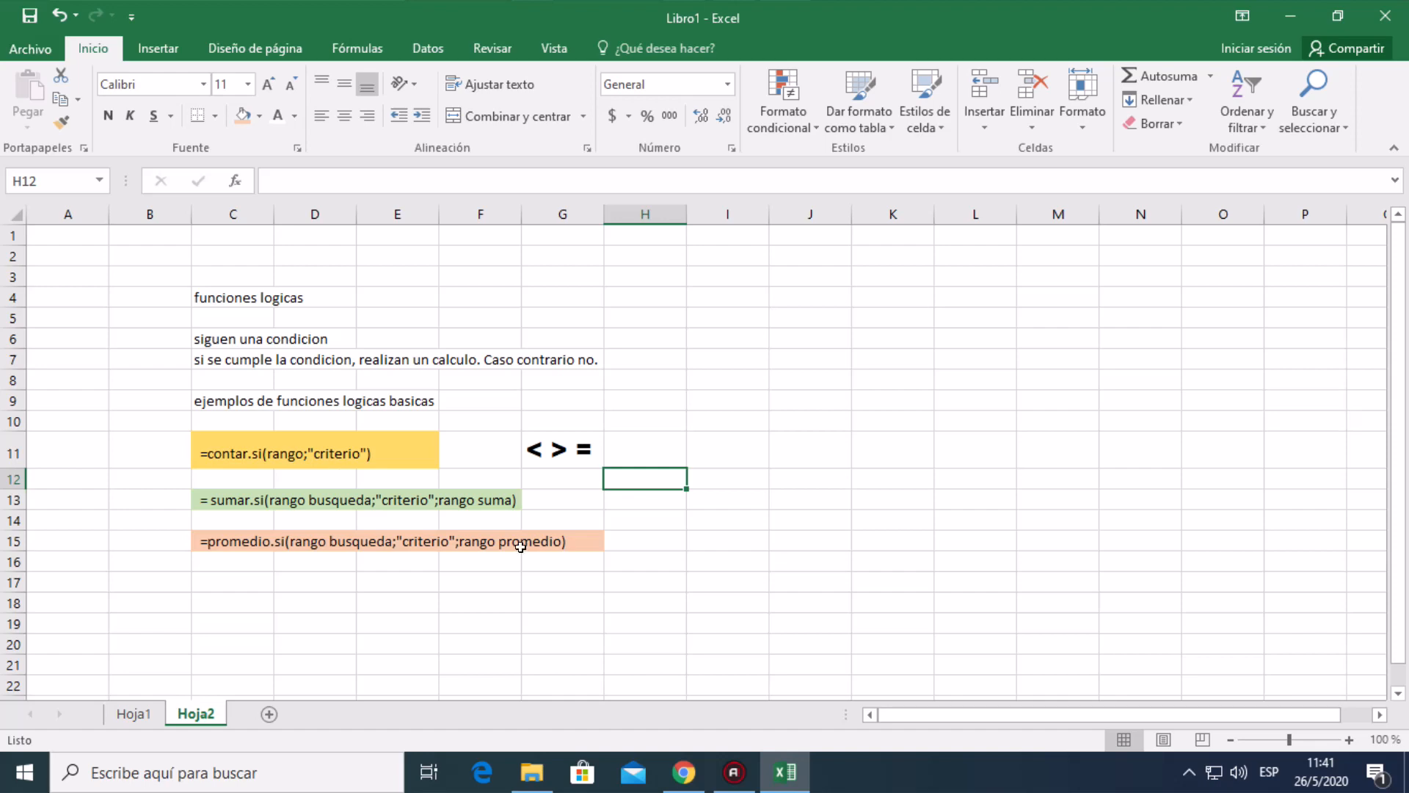
- Center the contar.si example in C11 horizontally, try middle and top alignment, and set its vertical alignment to bottom
{"action": "left_click", "coordinate": [257, 456]}
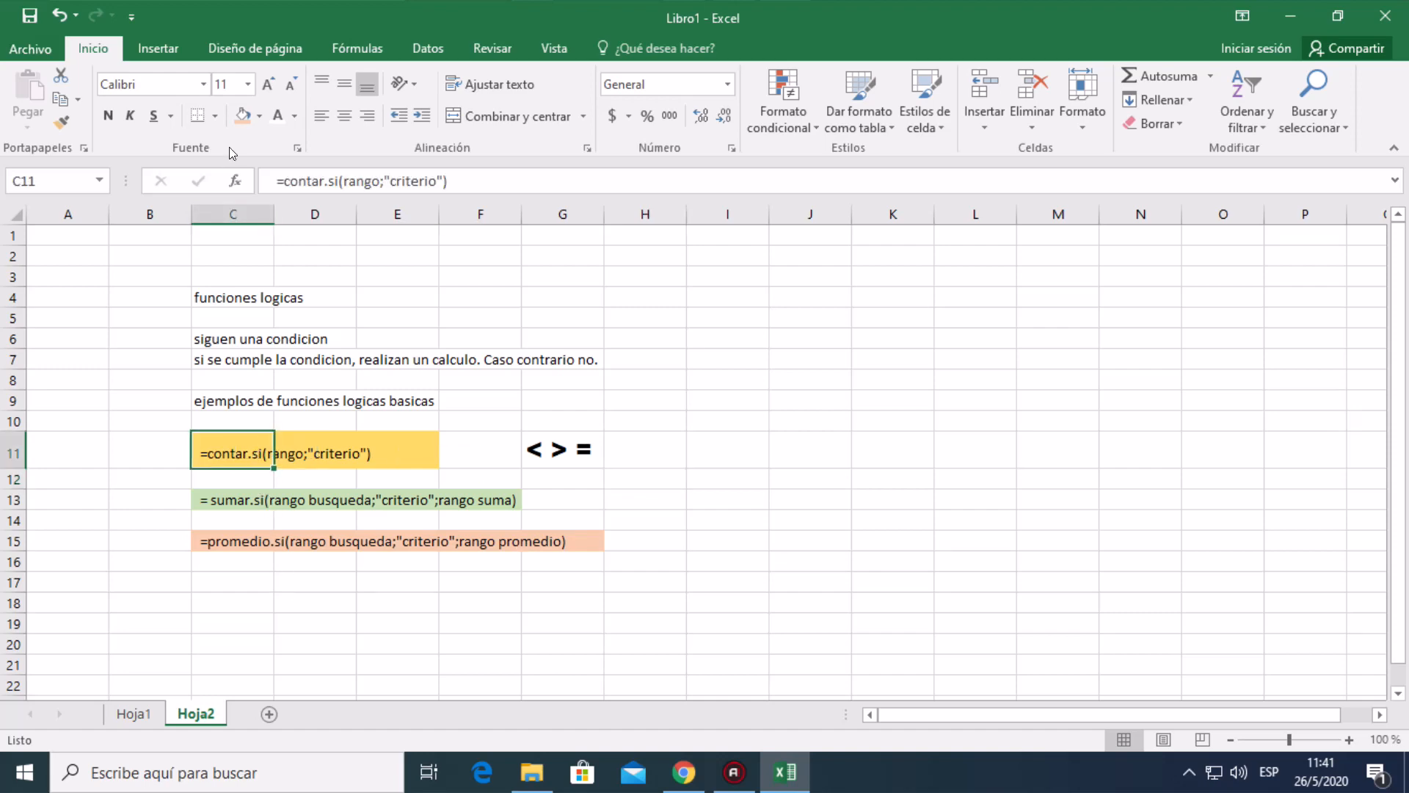
{"action": "left_click", "coordinate": [344, 115]}
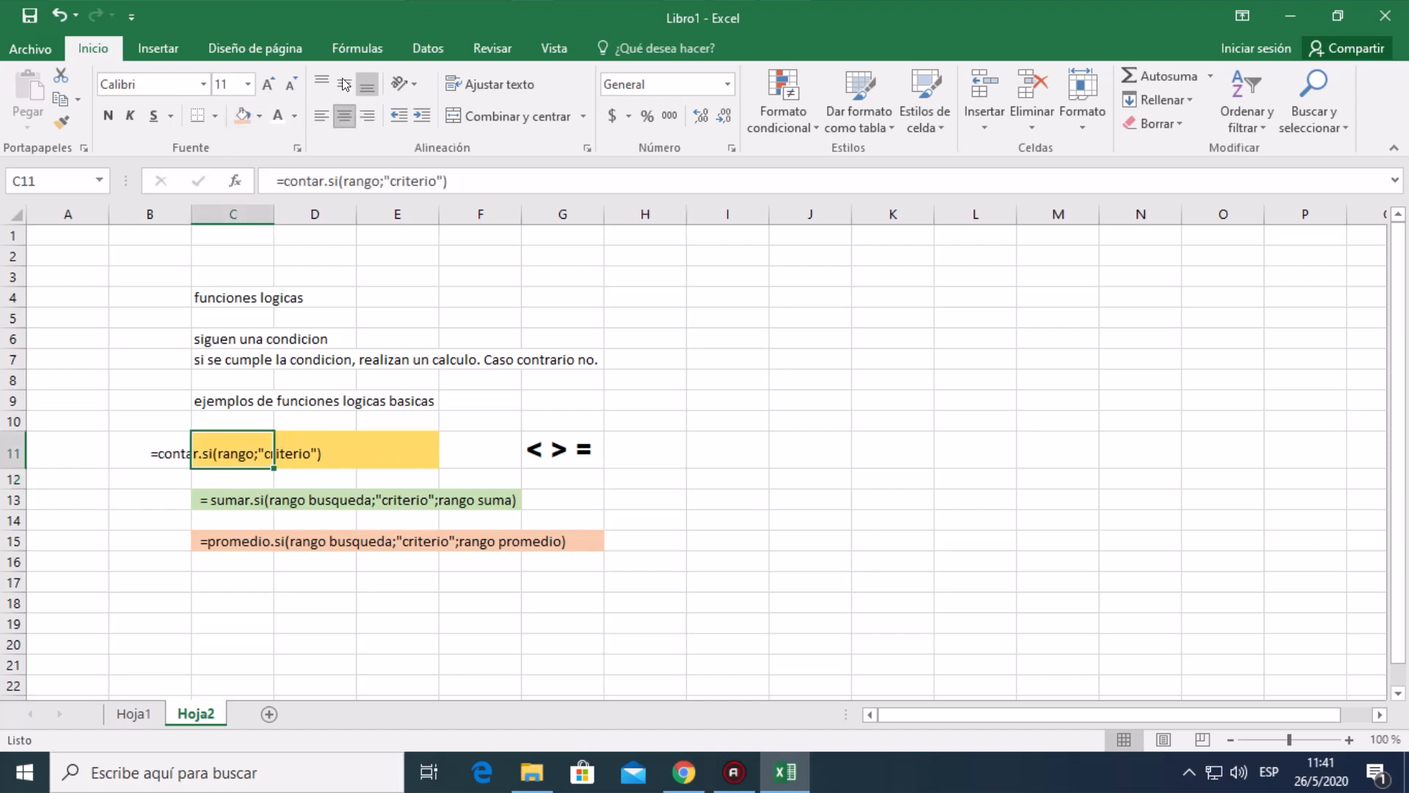
{"action": "left_click", "coordinate": [345, 83]}
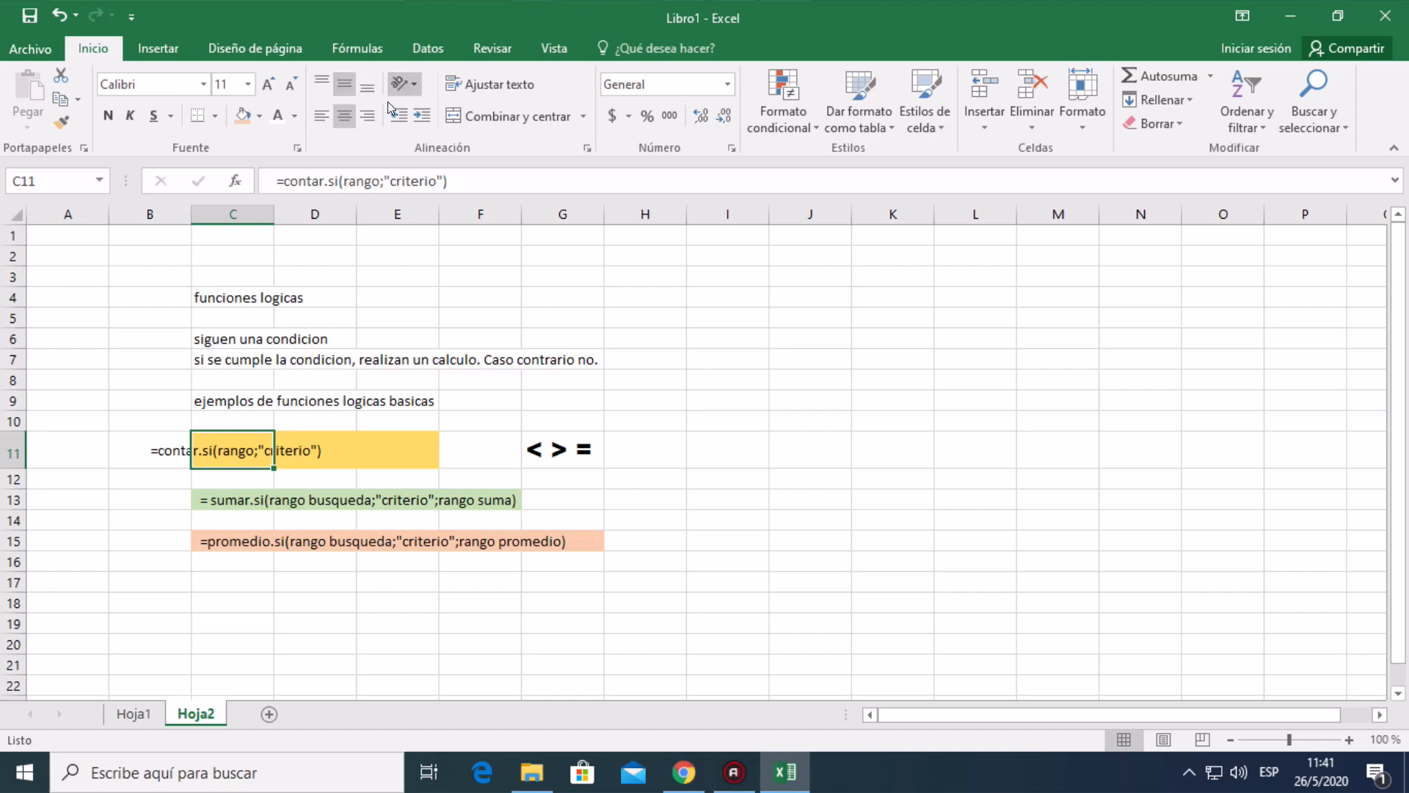
{"action": "left_click", "coordinate": [322, 82]}
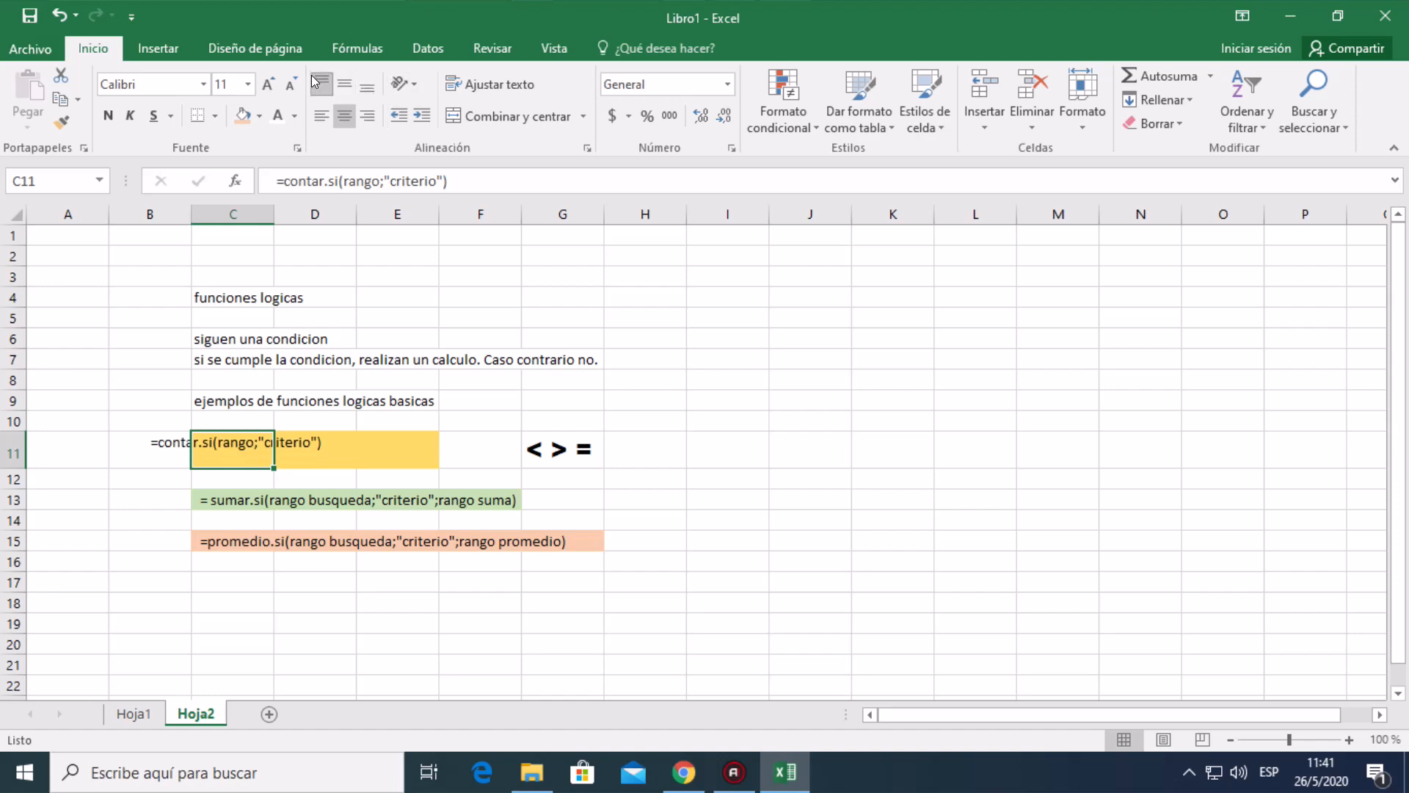
{"action": "left_click", "coordinate": [367, 85]}
{"action": "left_click", "coordinate": [428, 291]}
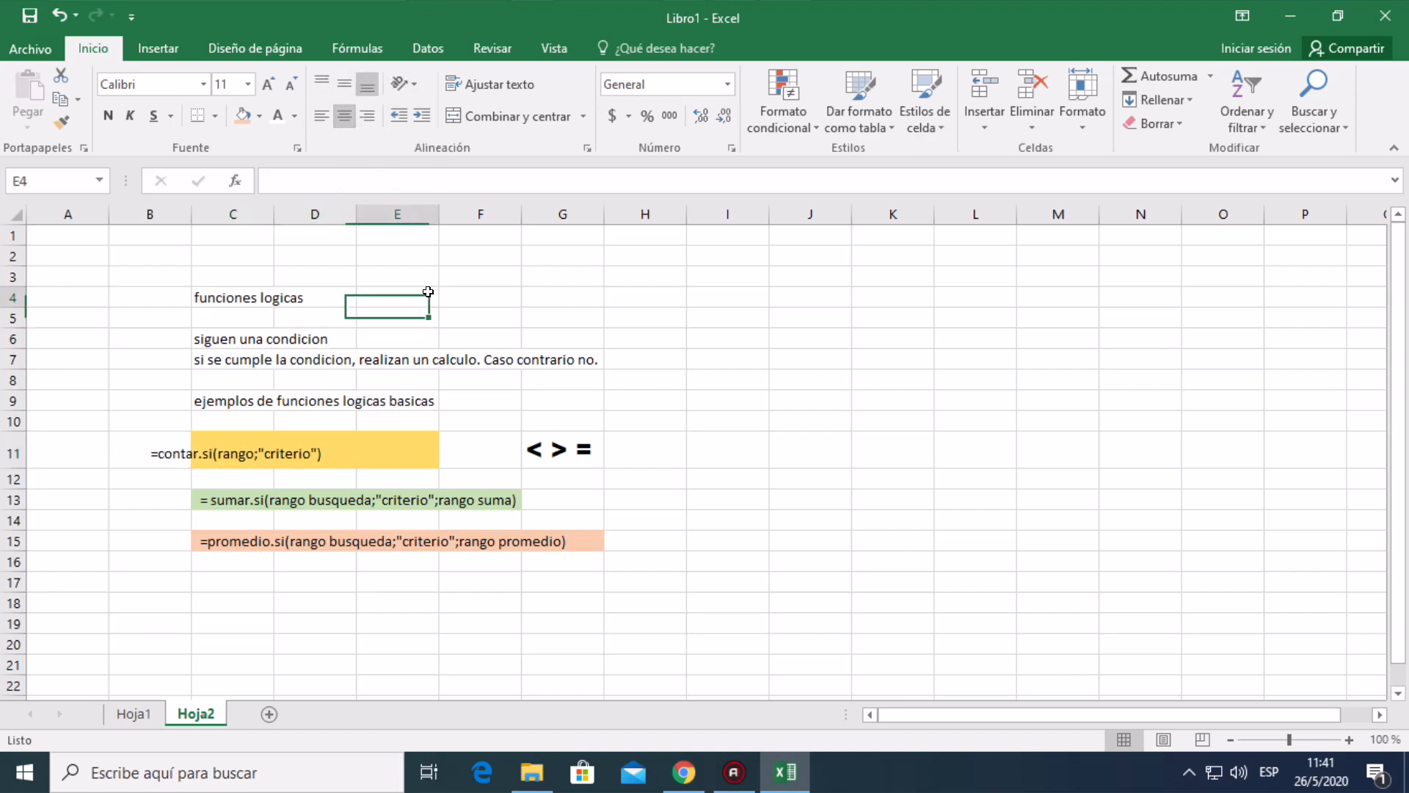
- On Hoja1, count the passing students in E13 with the formula =contar.si(I5:I11;">7")
{"action": "left_click", "coordinate": [146, 713]}
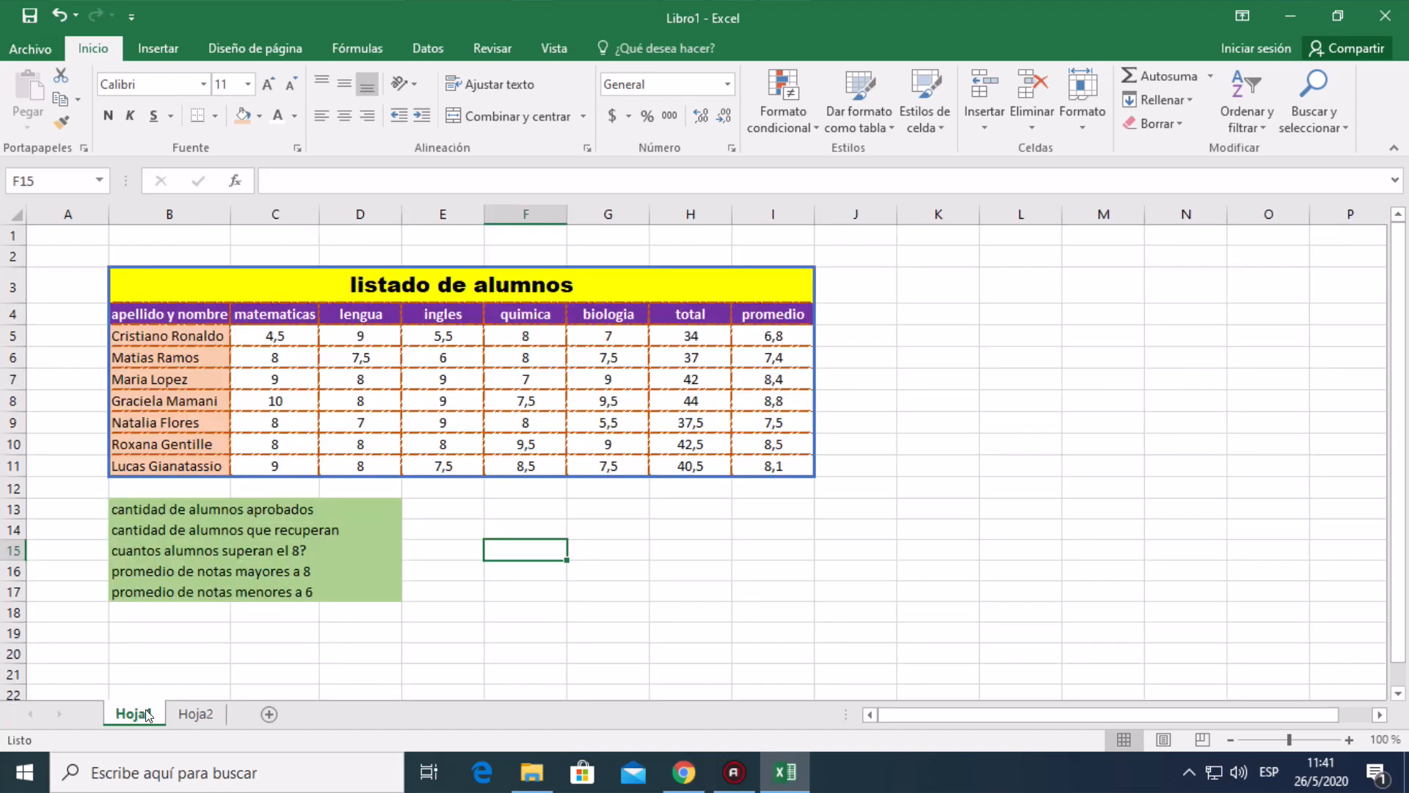
{"action": "left_click", "coordinate": [442, 509]}
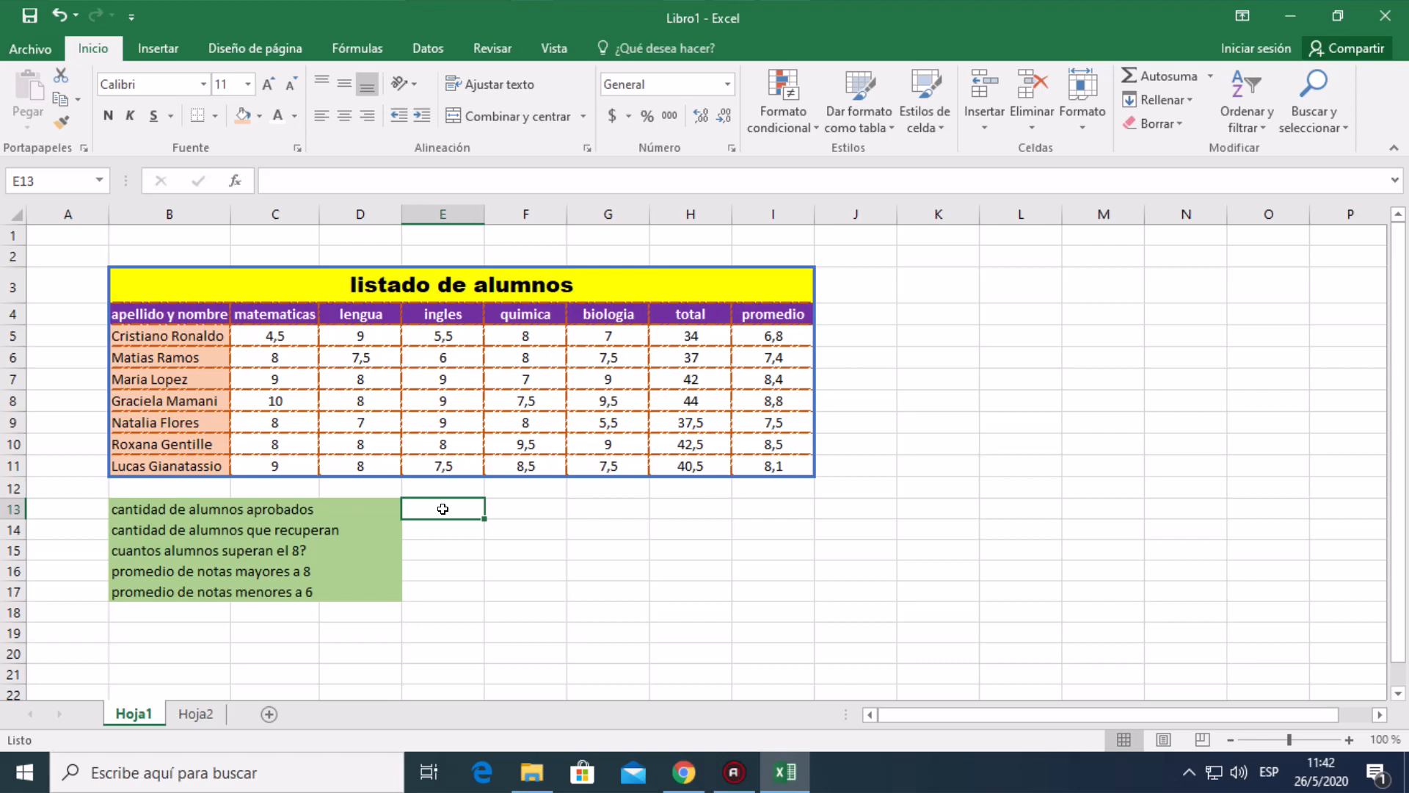
{"action": "type", "text": "="}
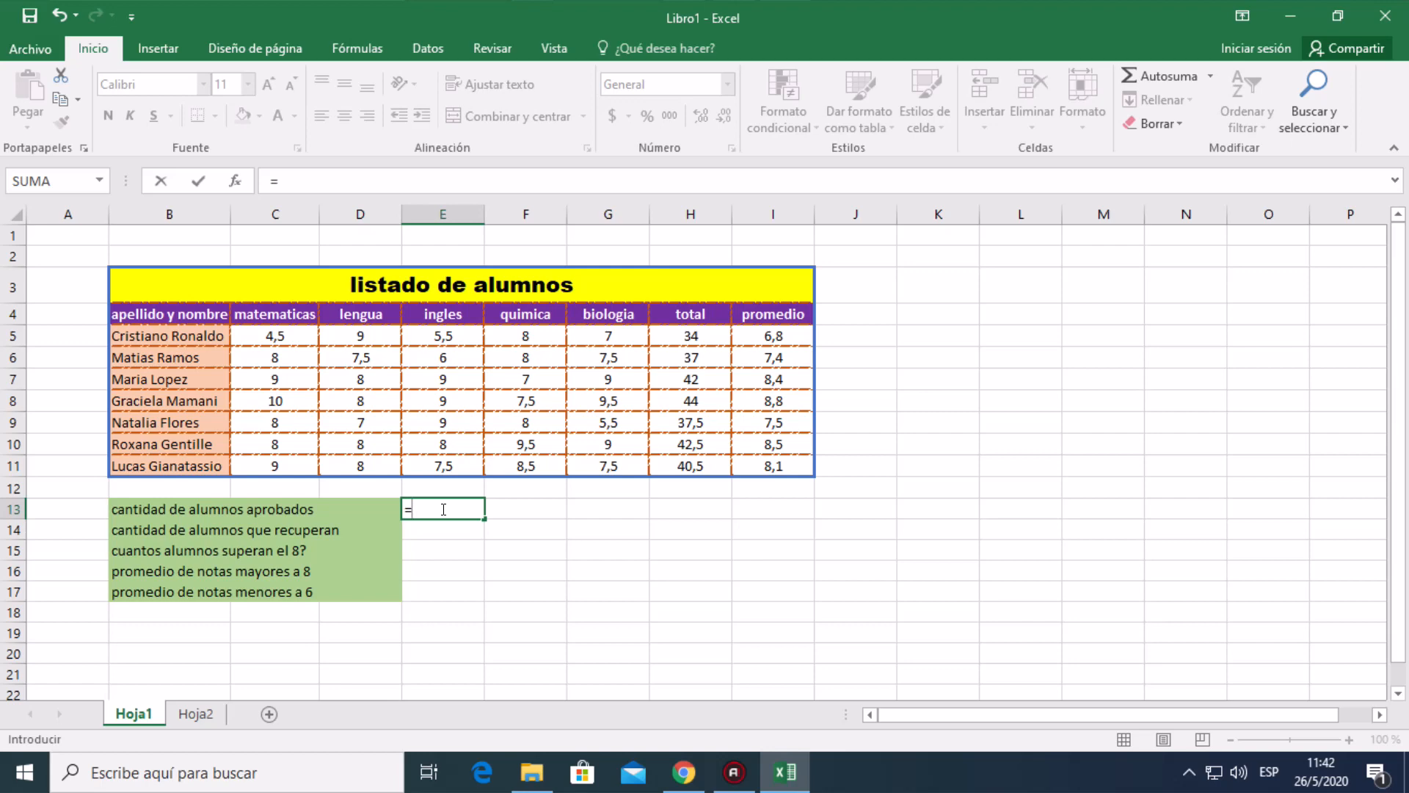
{"action": "type", "text": "con"}
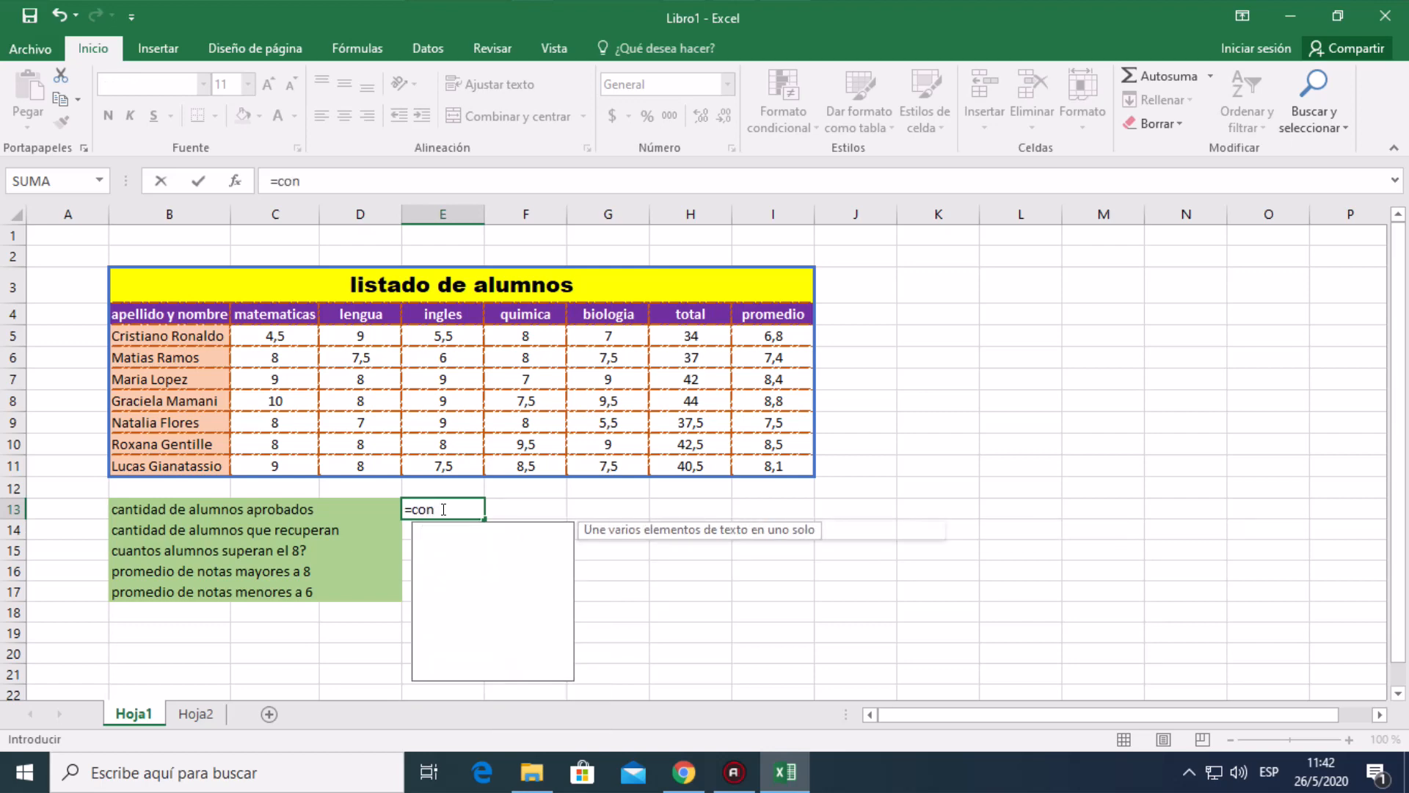
{"action": "type", "text": "tar."}
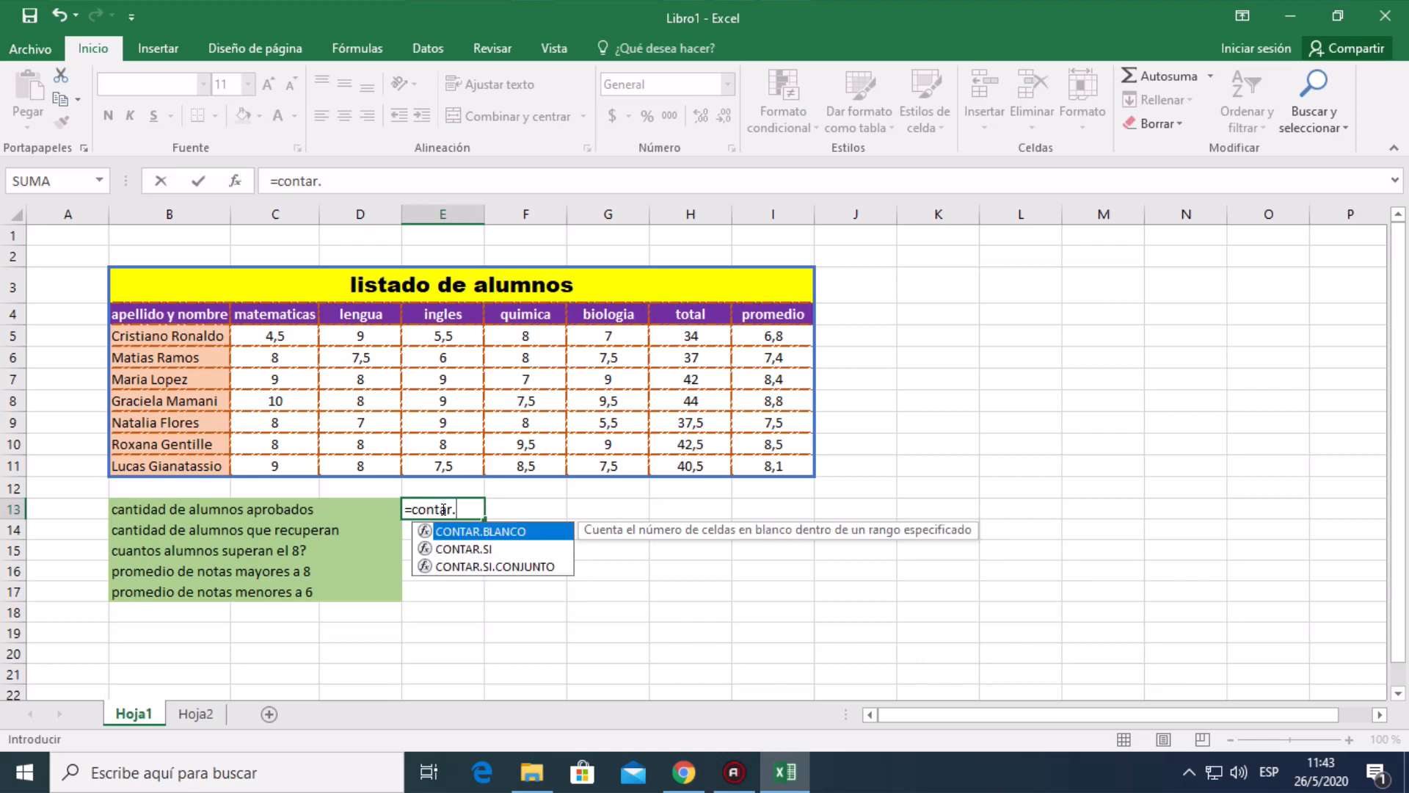
{"action": "type", "text": "si"}
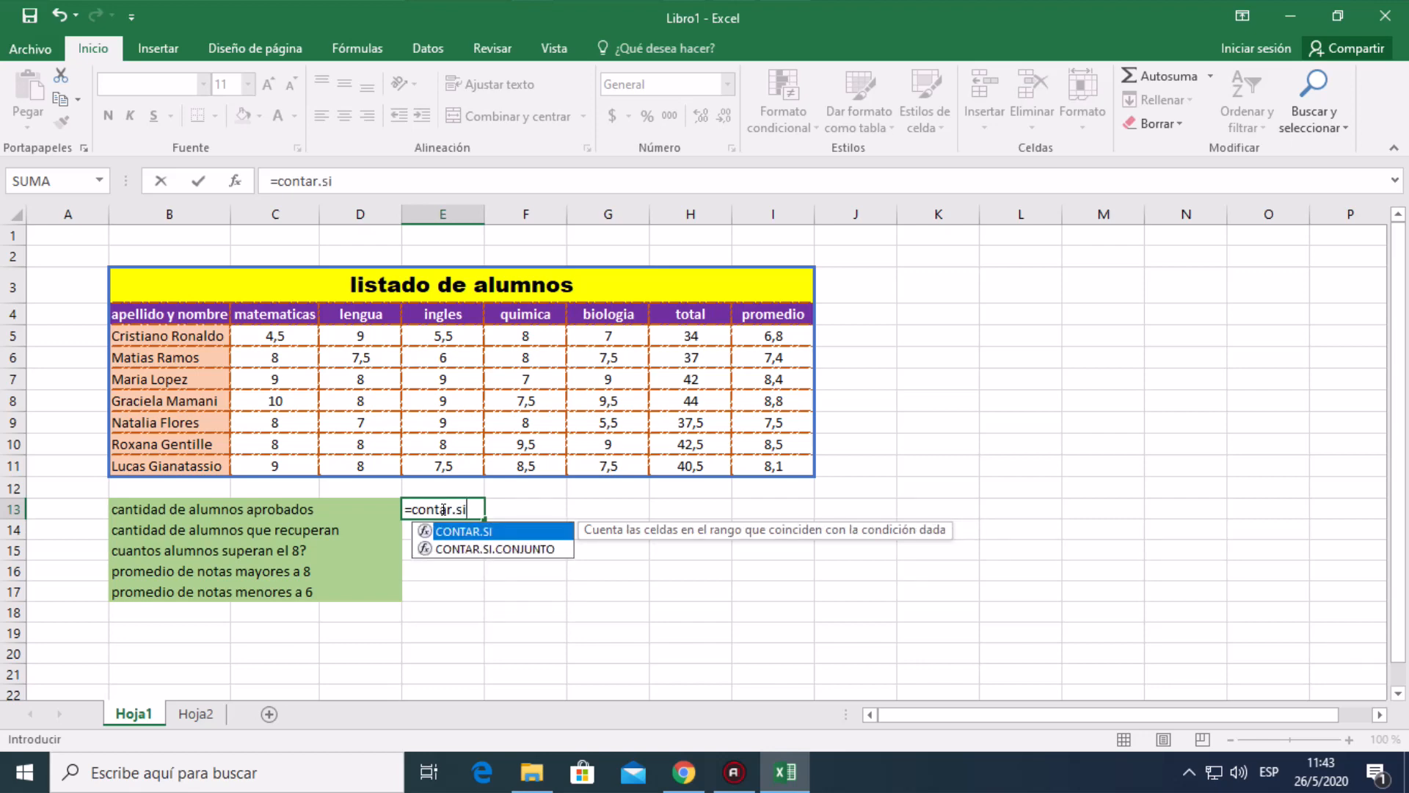
{"action": "type", "text": "("}
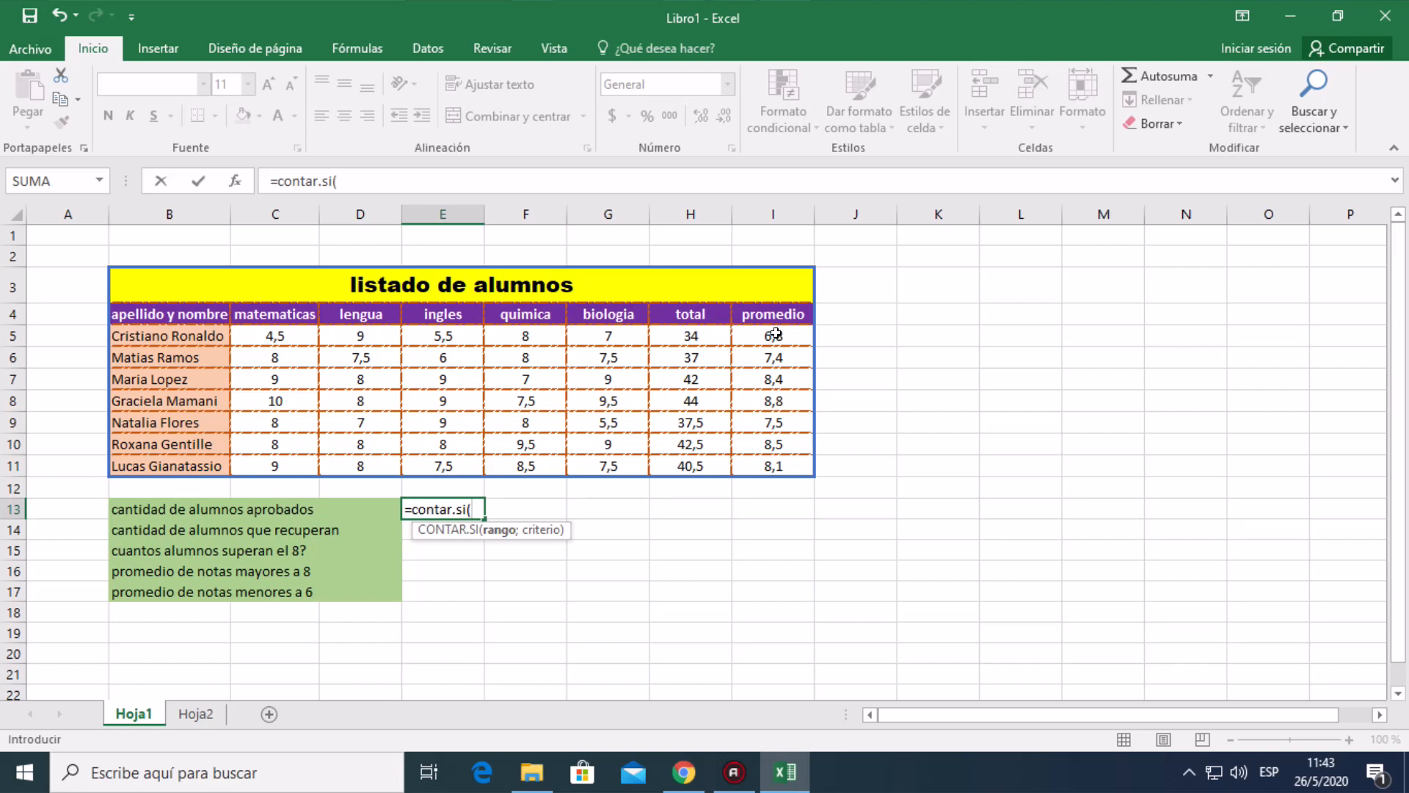
{"action": "left_click_drag", "start_coordinate": [776, 334], "coordinate": [782, 466]}
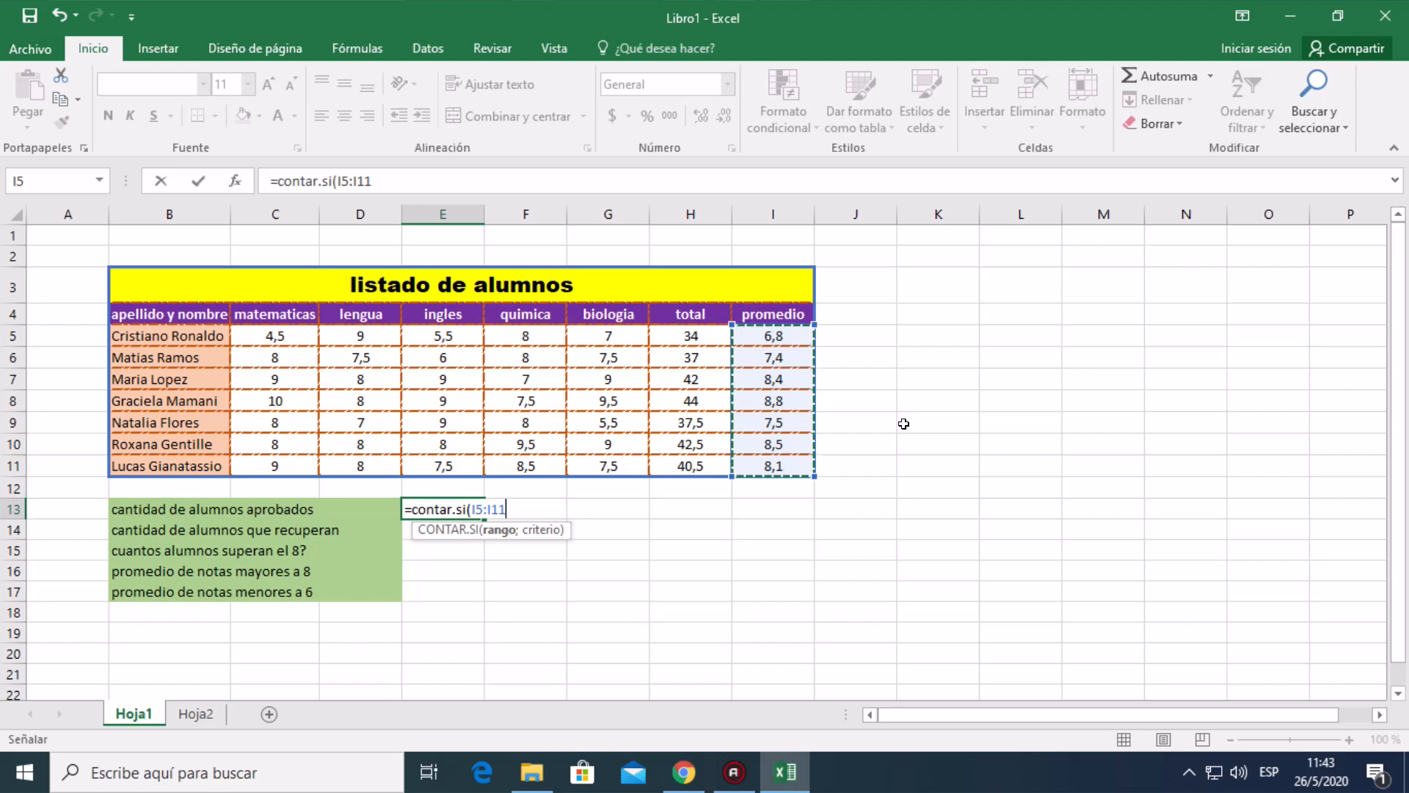
{"action": "type", "text": ";\">"}
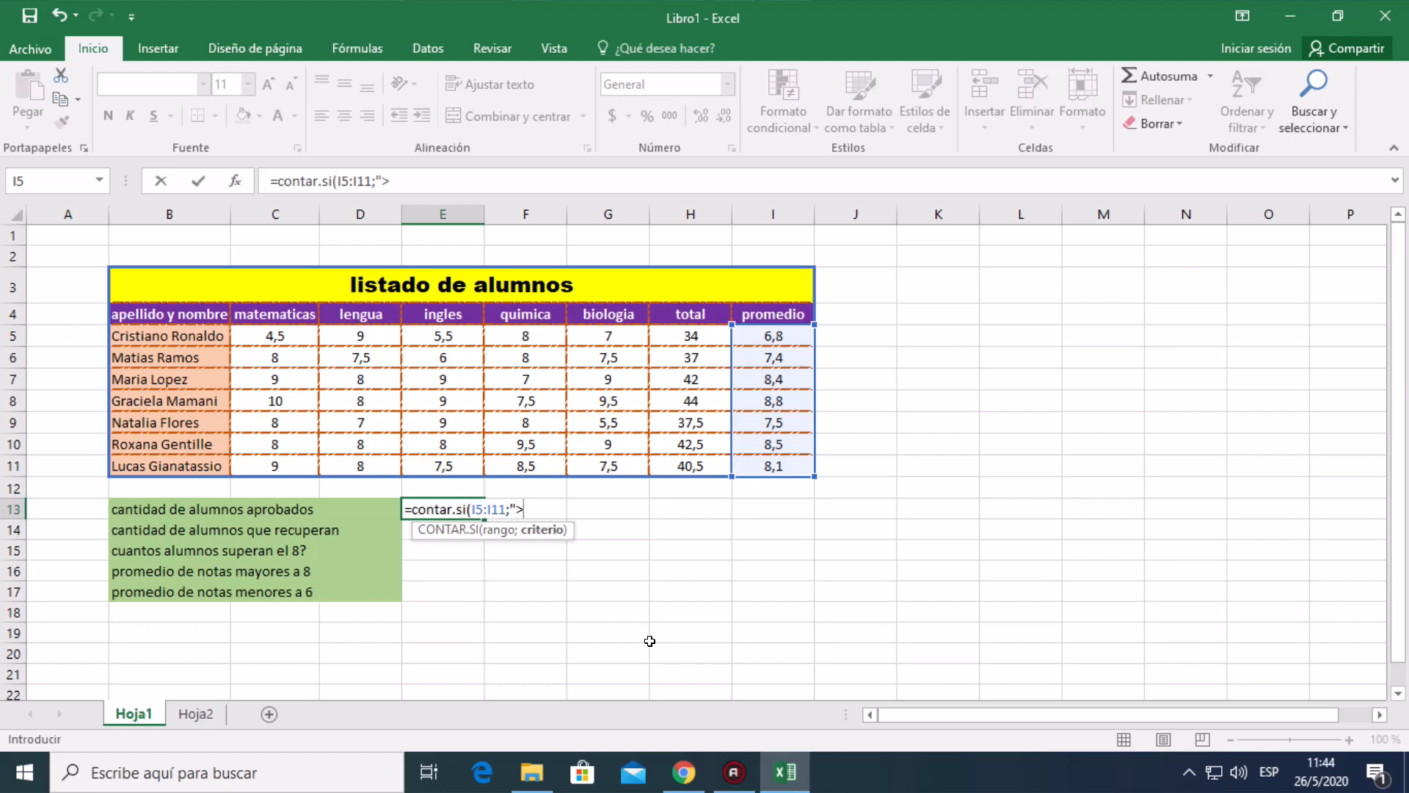
{"action": "type", "text": "7\")"}
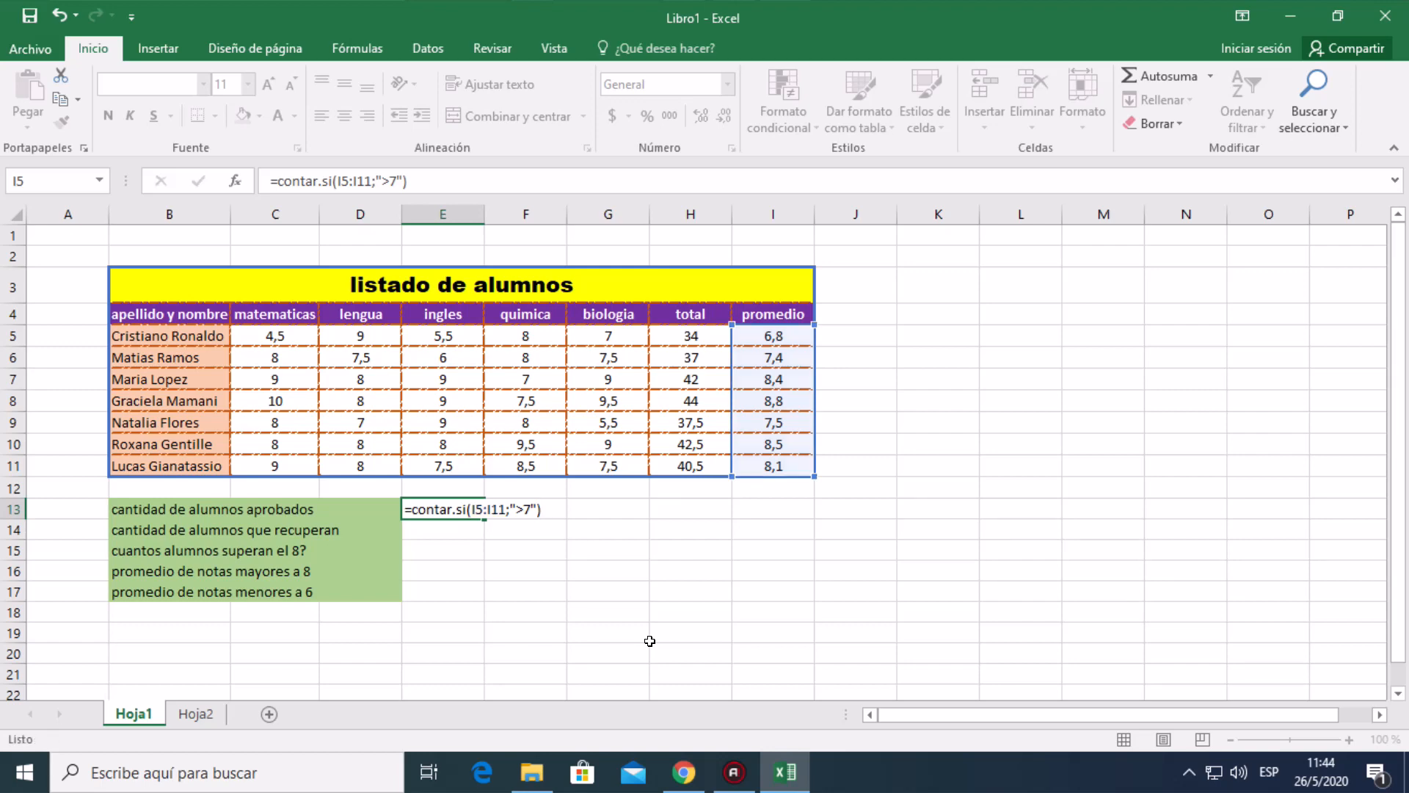
{"action": "key", "text": "Return"}
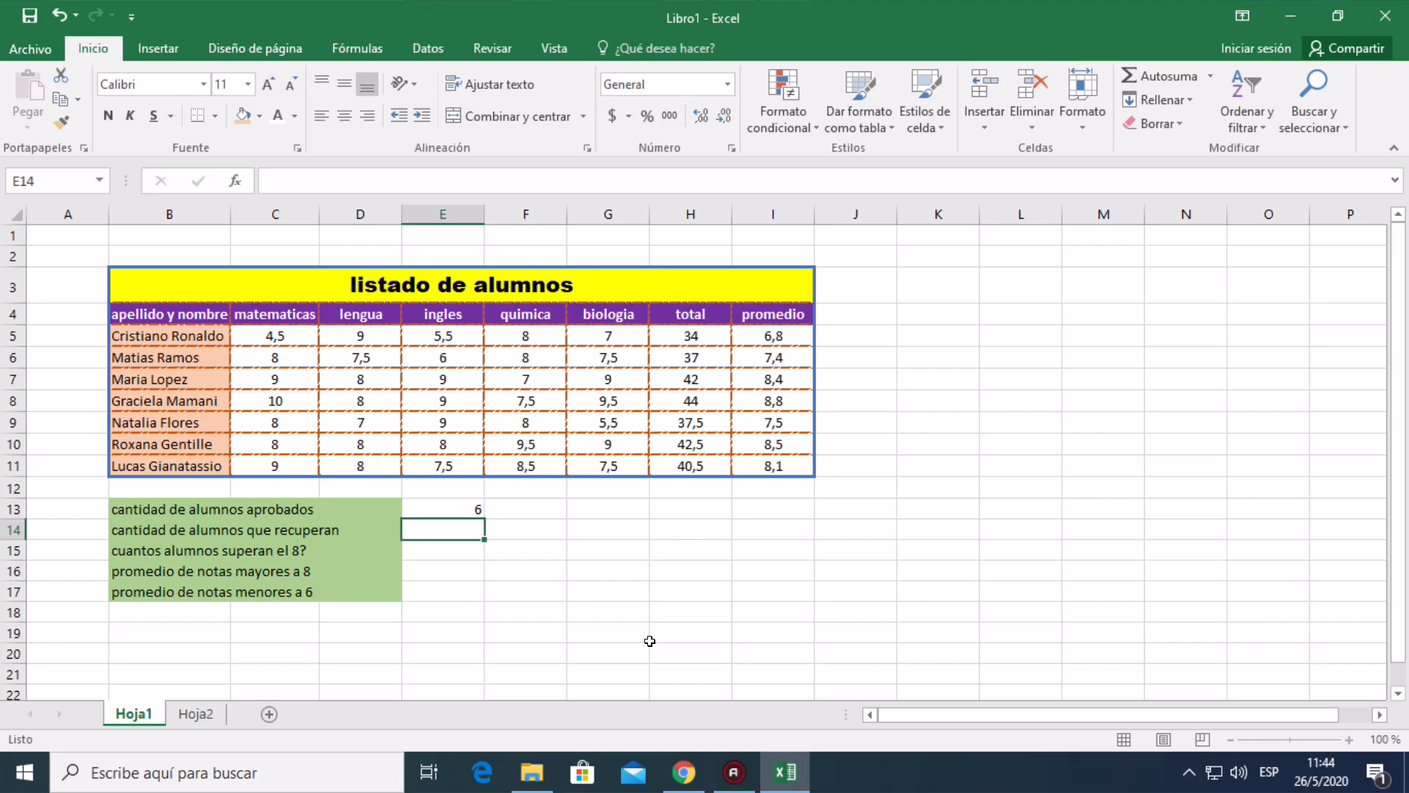
- Review the range and criterion of the contar.si formula in E13 against the promedio column
{"action": "left_click", "coordinate": [446, 508]}
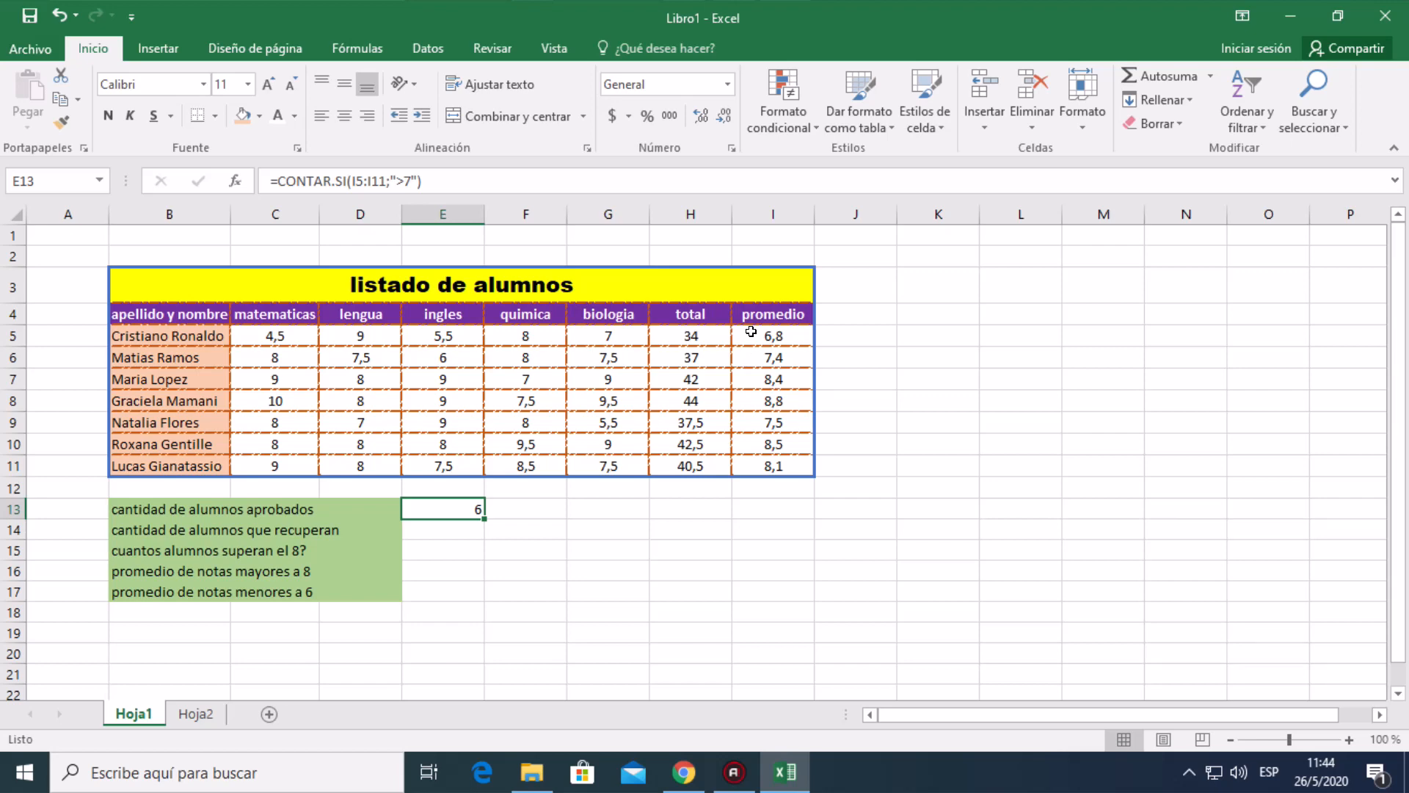
{"action": "left_click", "coordinate": [694, 543]}
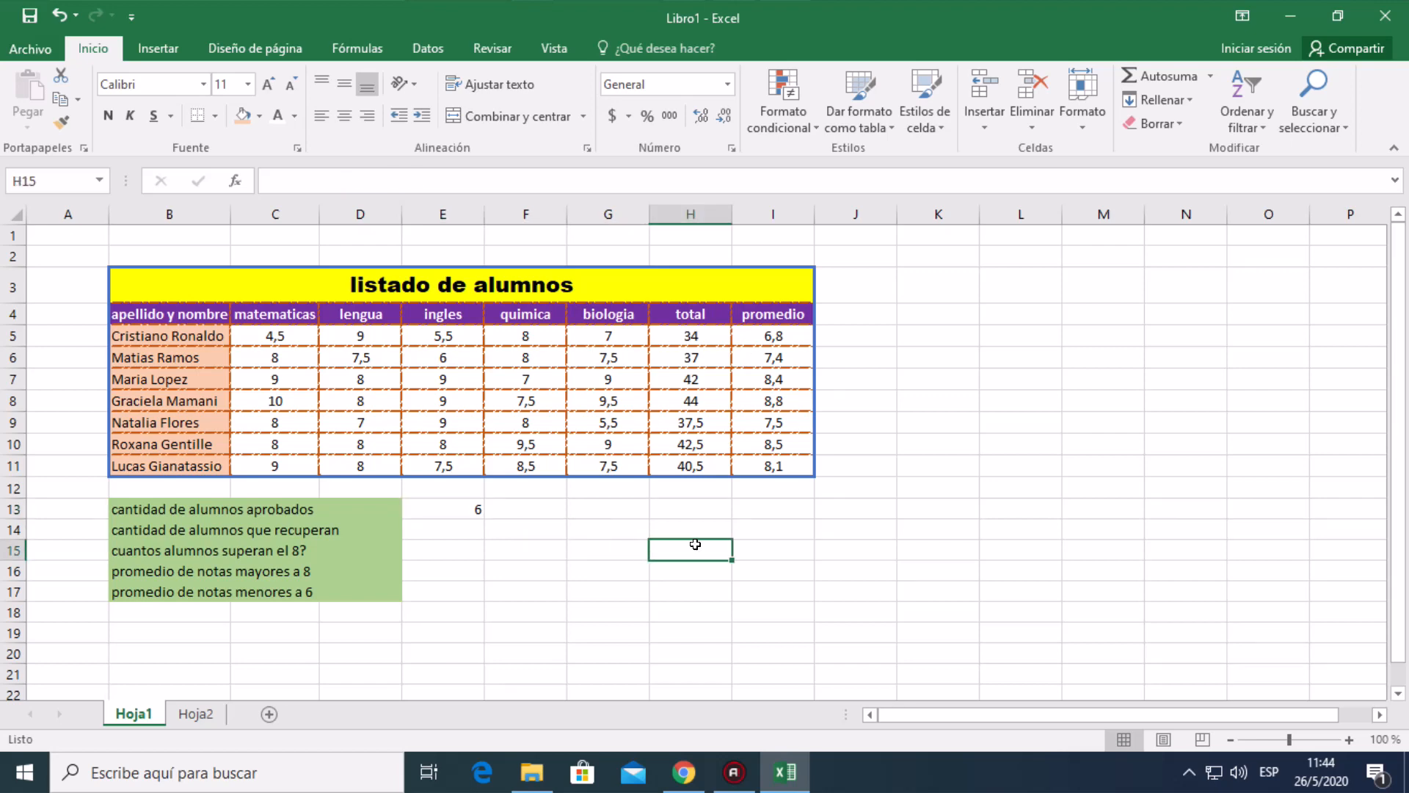
{"action": "key", "text": "Left"}
{"action": "key", "text": "Left"}
{"action": "key", "text": "Left"}
{"action": "key", "text": "Up"}
{"action": "key", "text": "Up"}
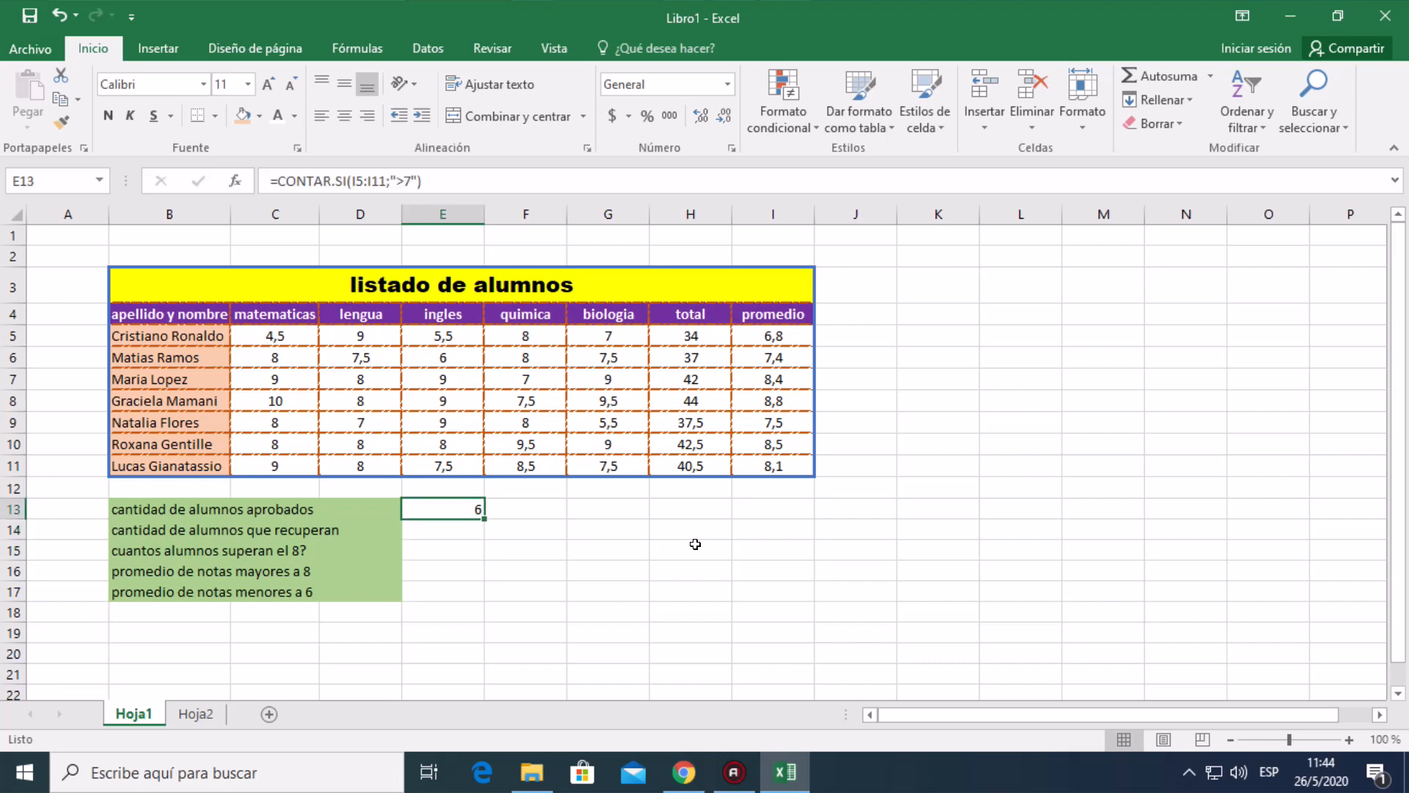
{"action": "left_click", "coordinate": [453, 182]}
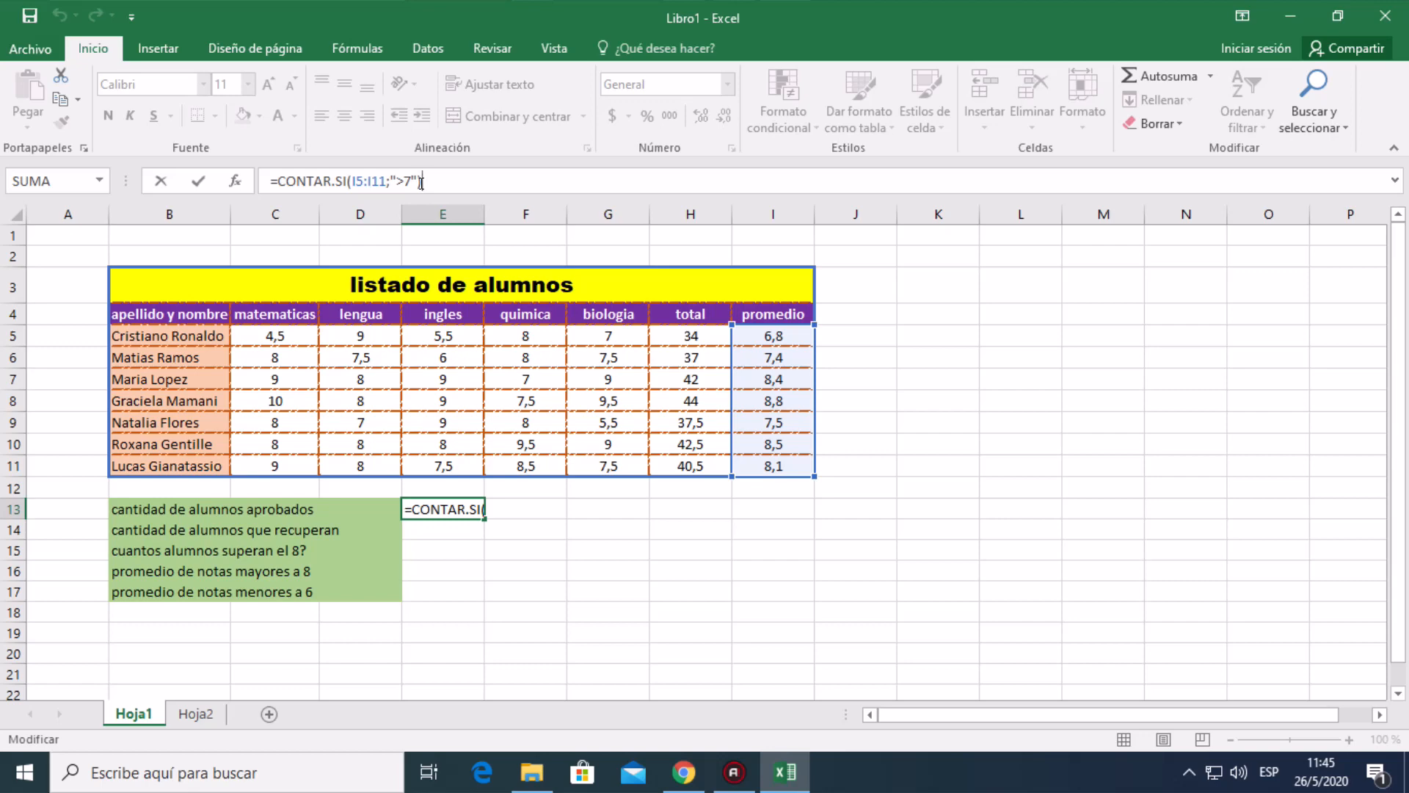
{"action": "key", "text": "Return"}
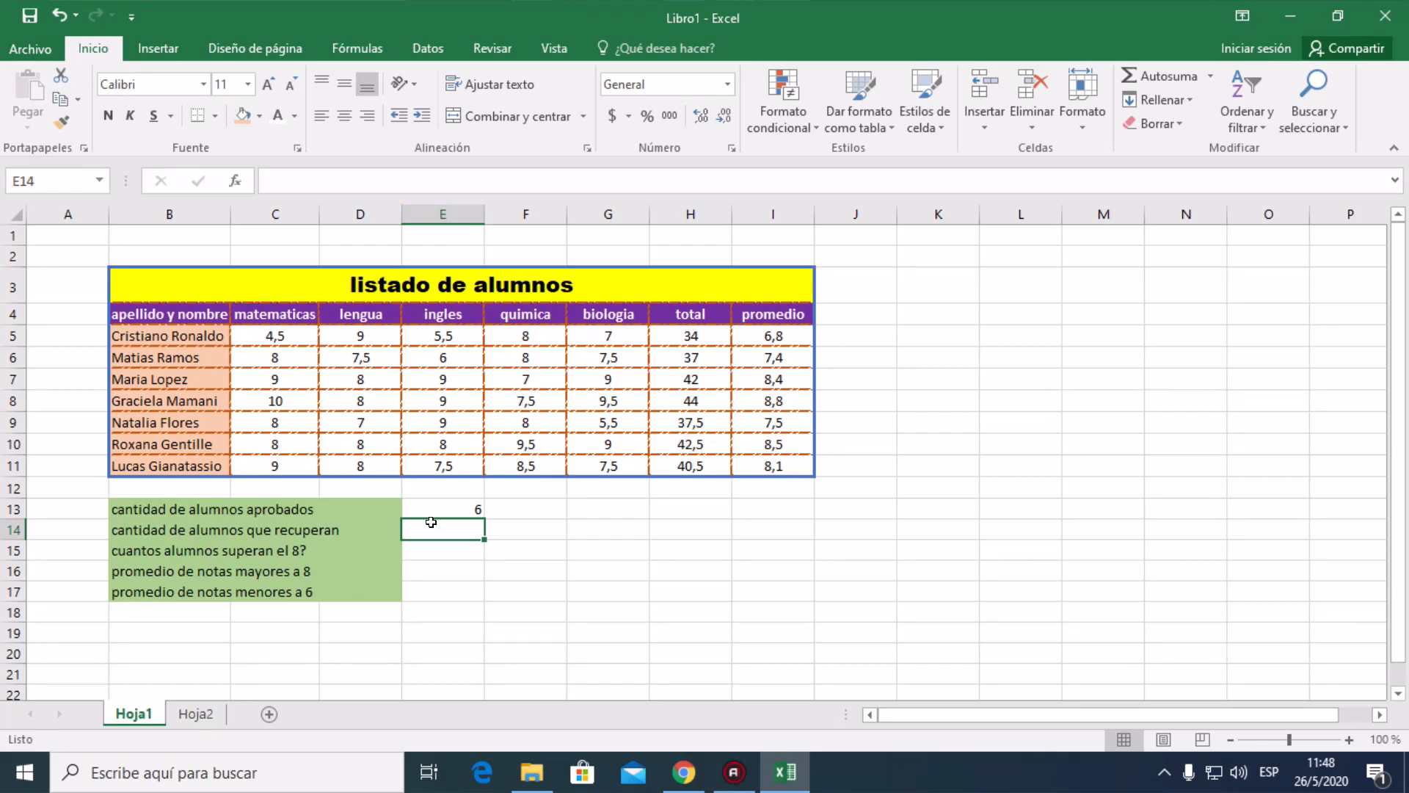
- Count the students who must retake in E14 with the formula =contar.si(I5:I11;"<7")
{"action": "type", "text": "="}
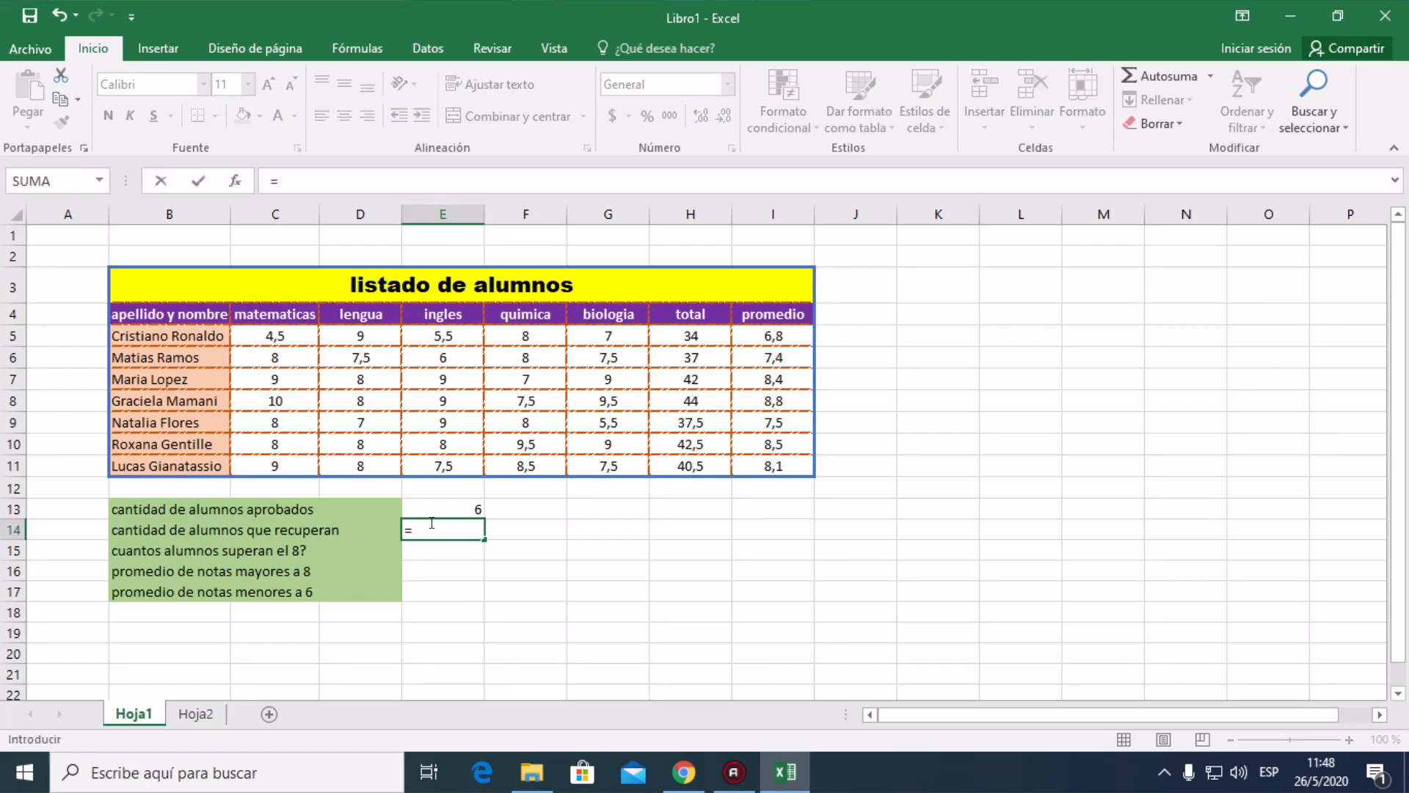
{"action": "type", "text": "con"}
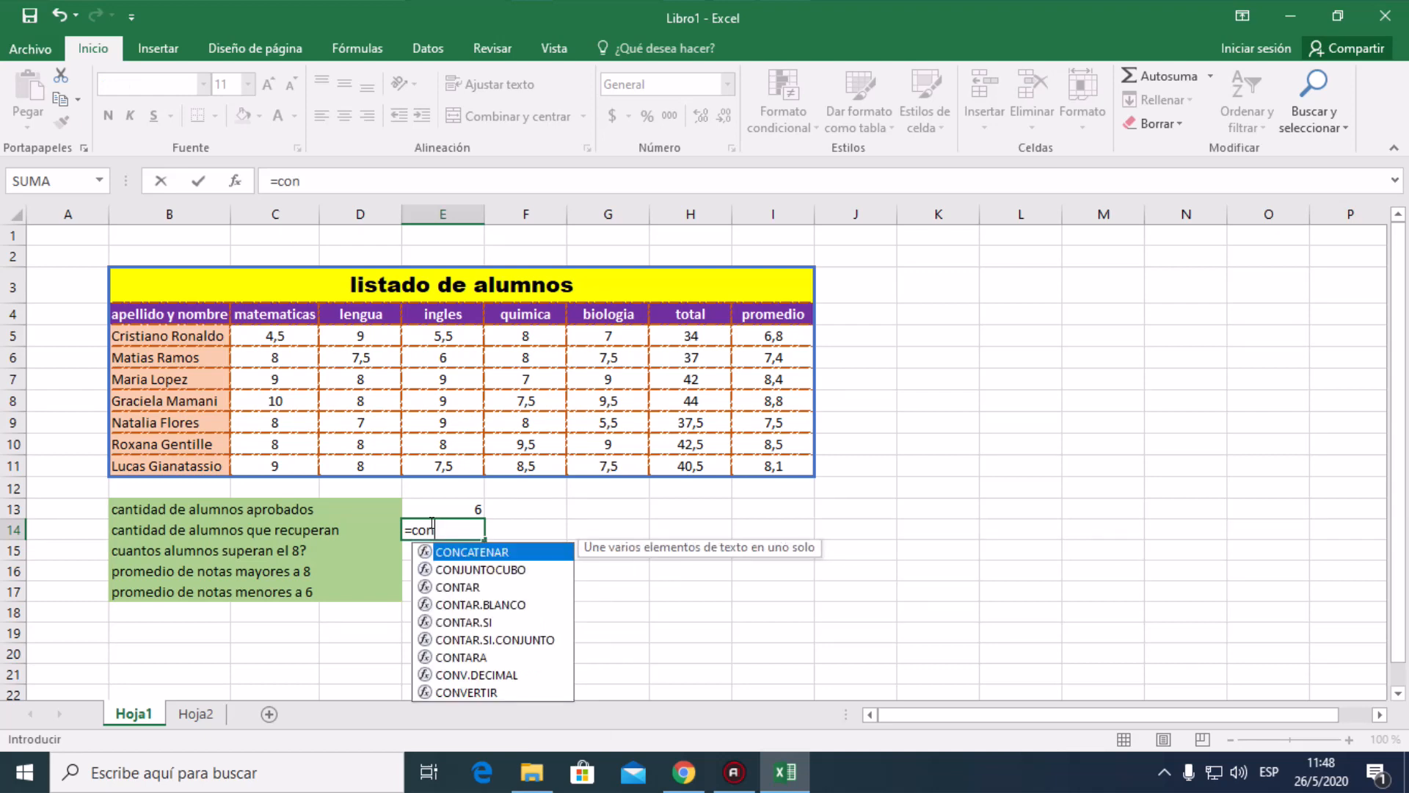
{"action": "type", "text": "tar"}
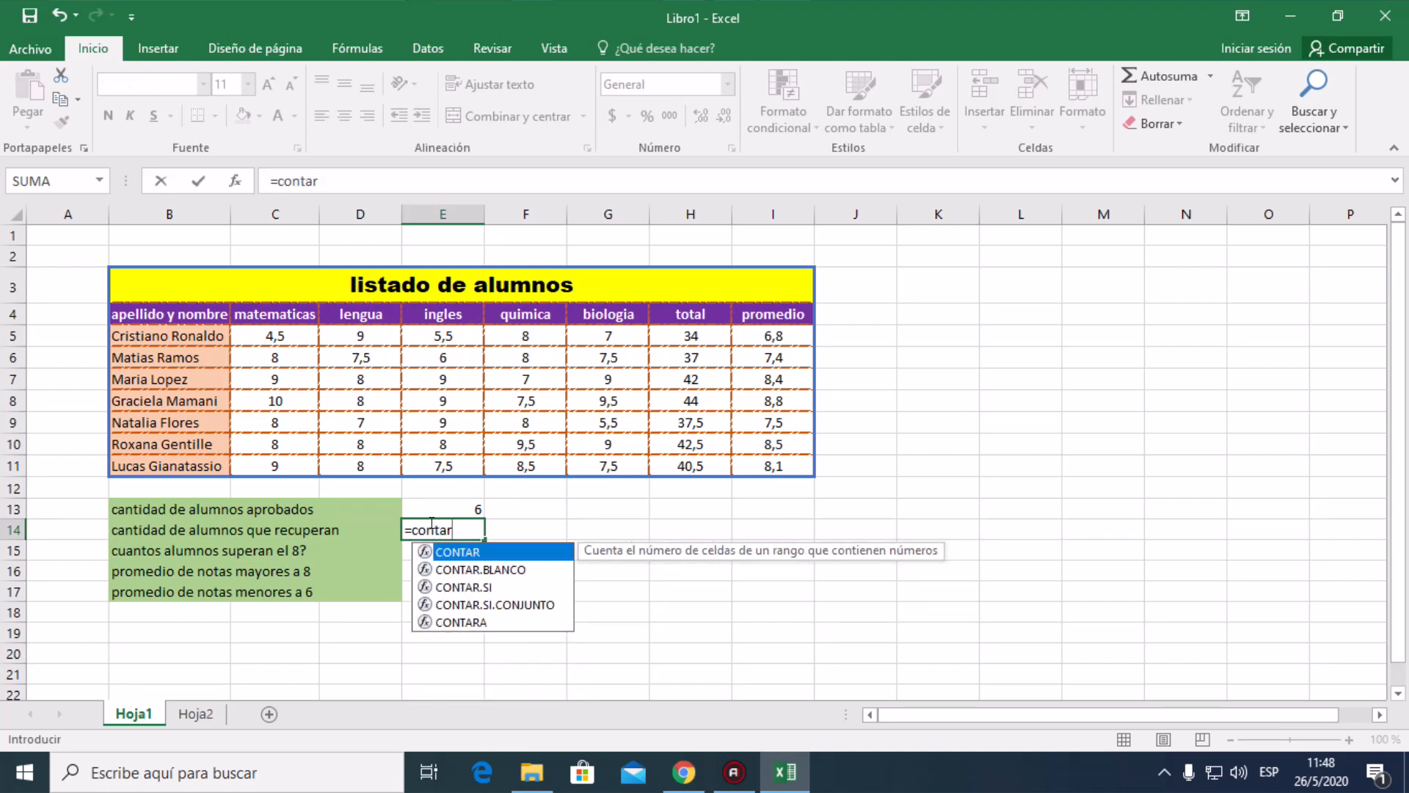
{"action": "type", "text": ".si"}
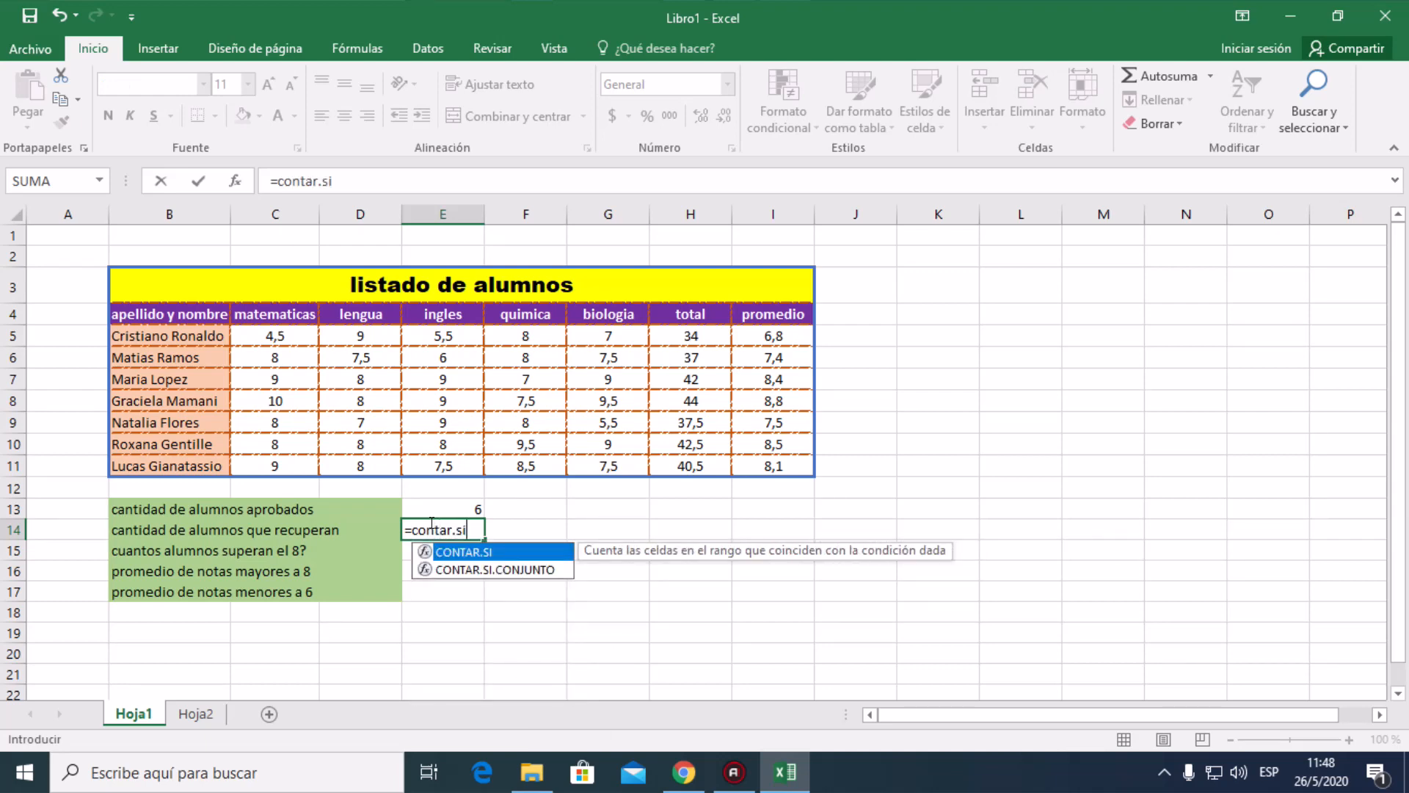
{"action": "type", "text": "("}
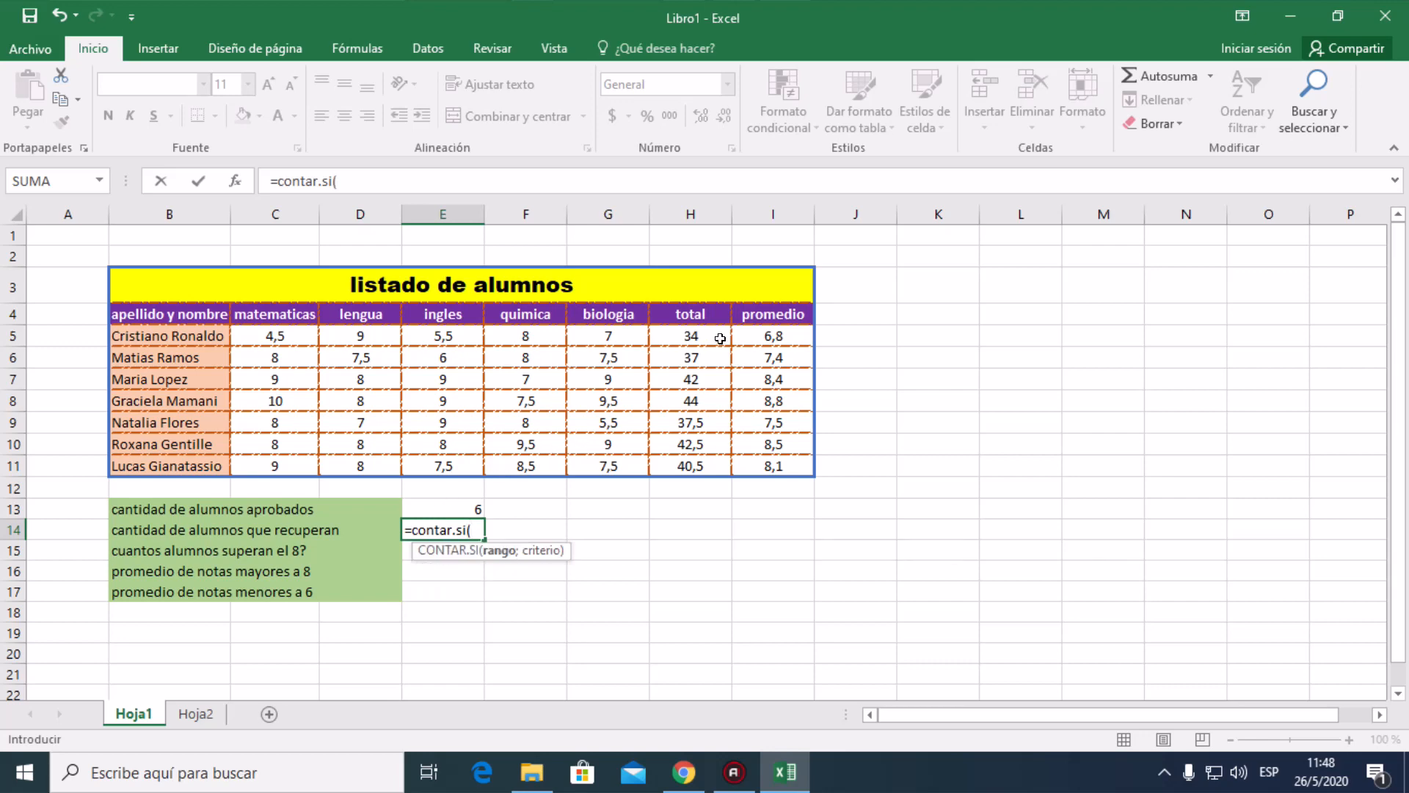
{"action": "left_click_drag", "start_coordinate": [749, 335], "coordinate": [759, 456]}
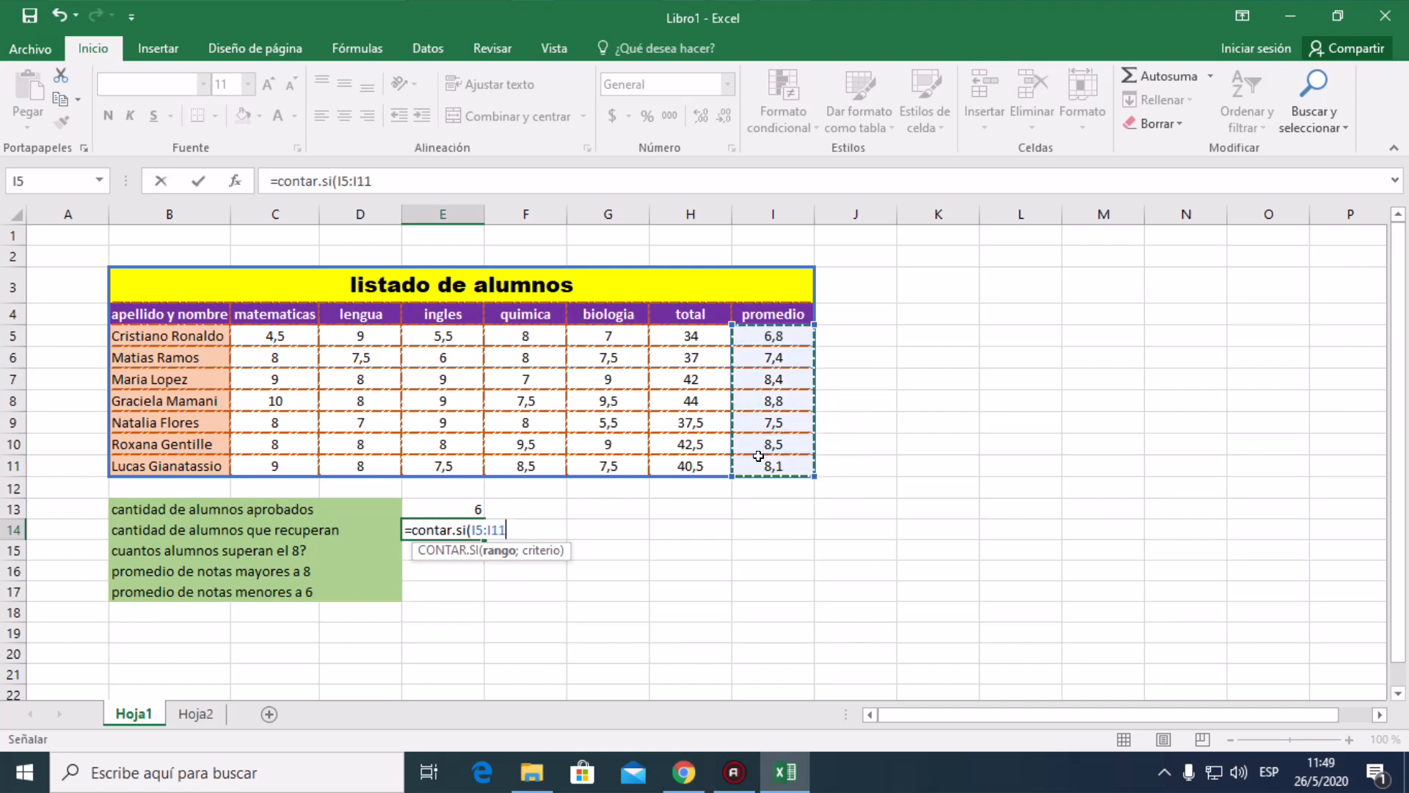
{"action": "type", "text": ";"}
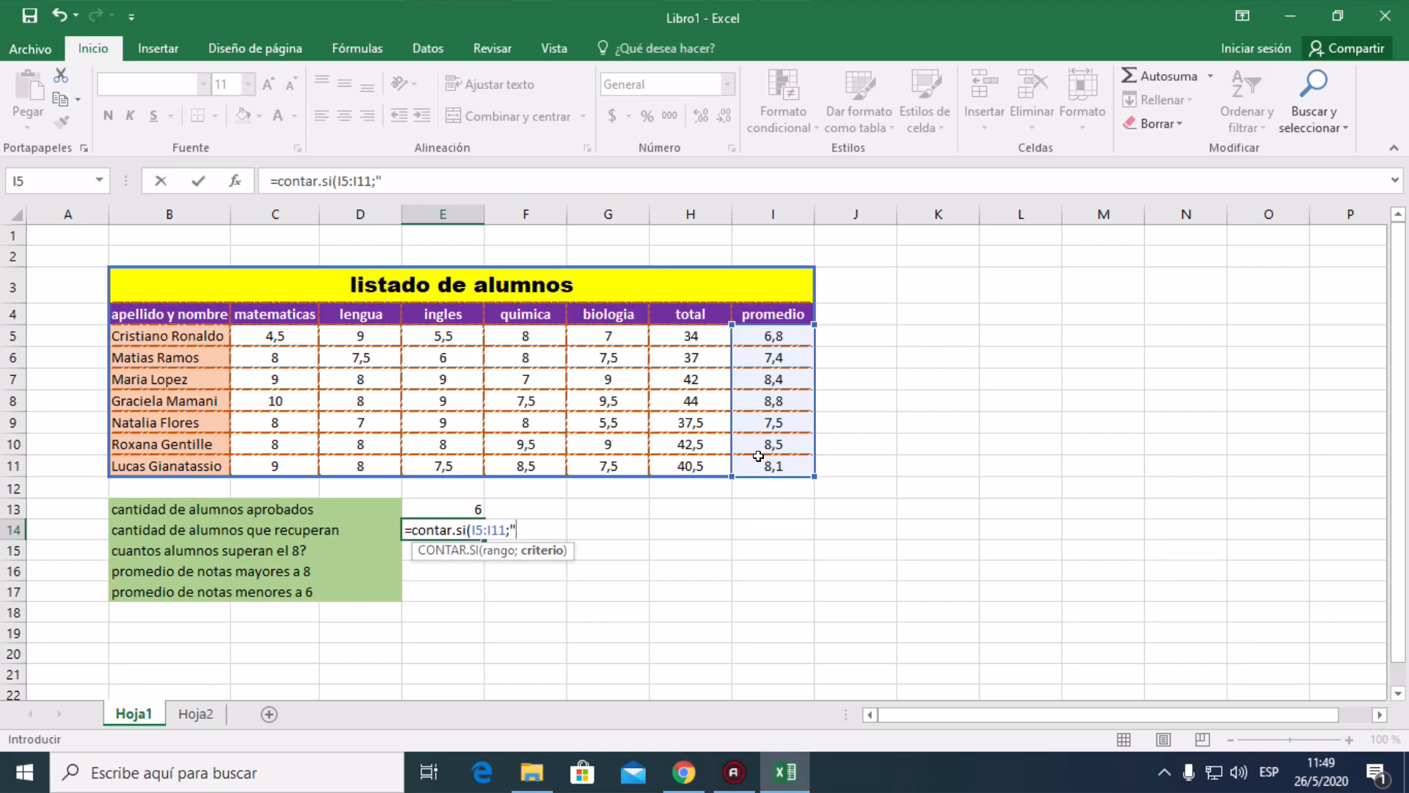
{"action": "type", "text": "\"<7\")"}
{"action": "key", "text": "Return"}
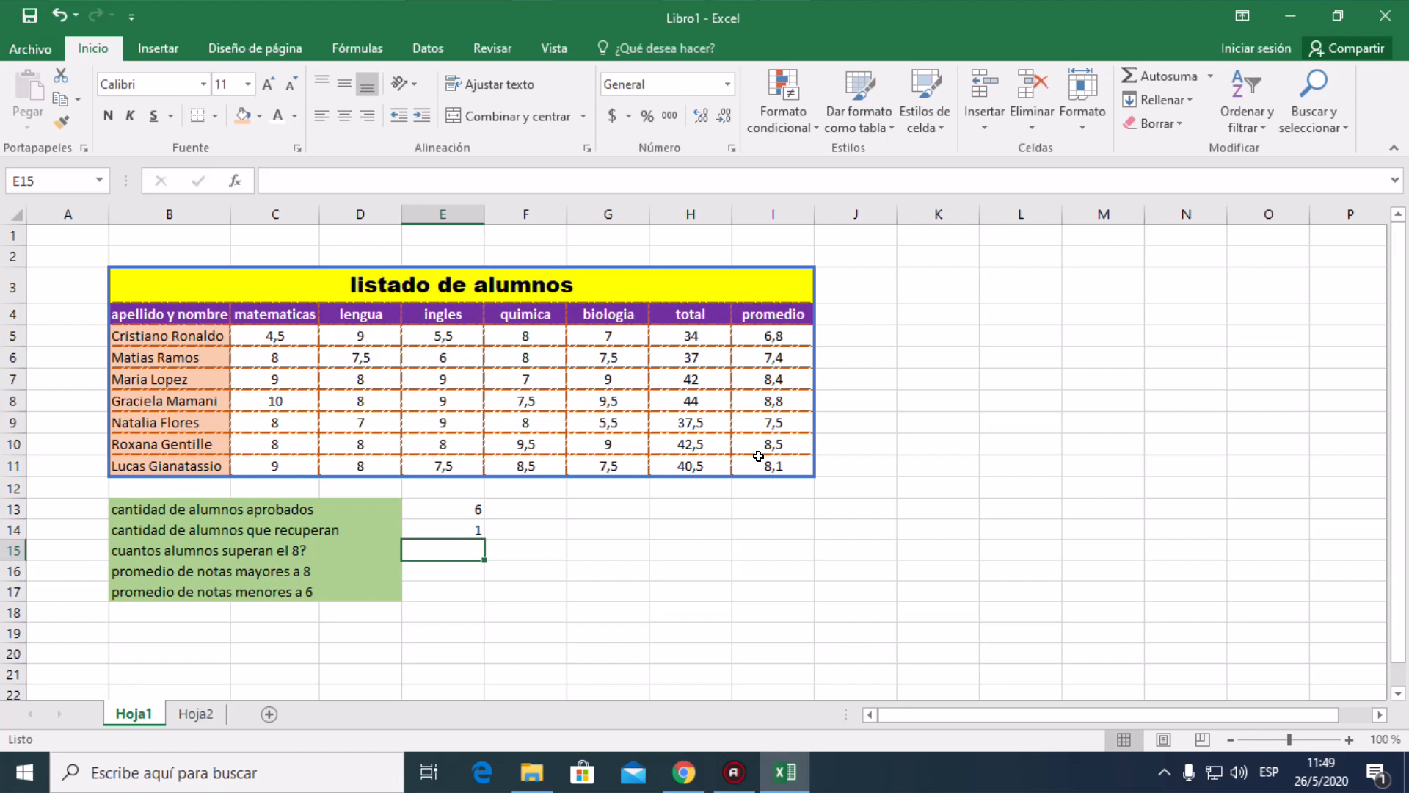
- Check the formulas in E13 and E14, and change the ingles grade in E9 to 6
{"action": "left_click", "coordinate": [434, 511]}
{"action": "left_click", "coordinate": [435, 533]}
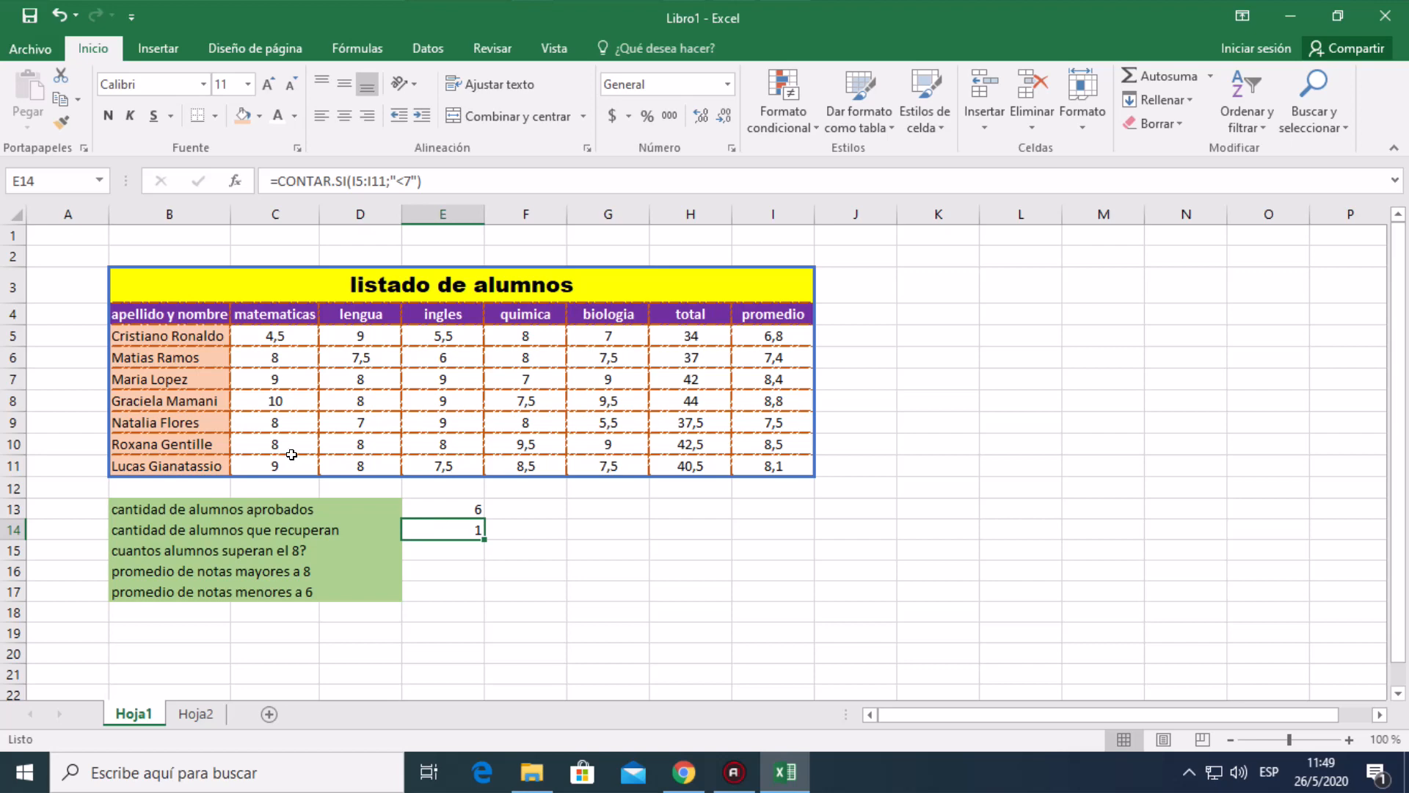
{"action": "left_click", "coordinate": [289, 420]}
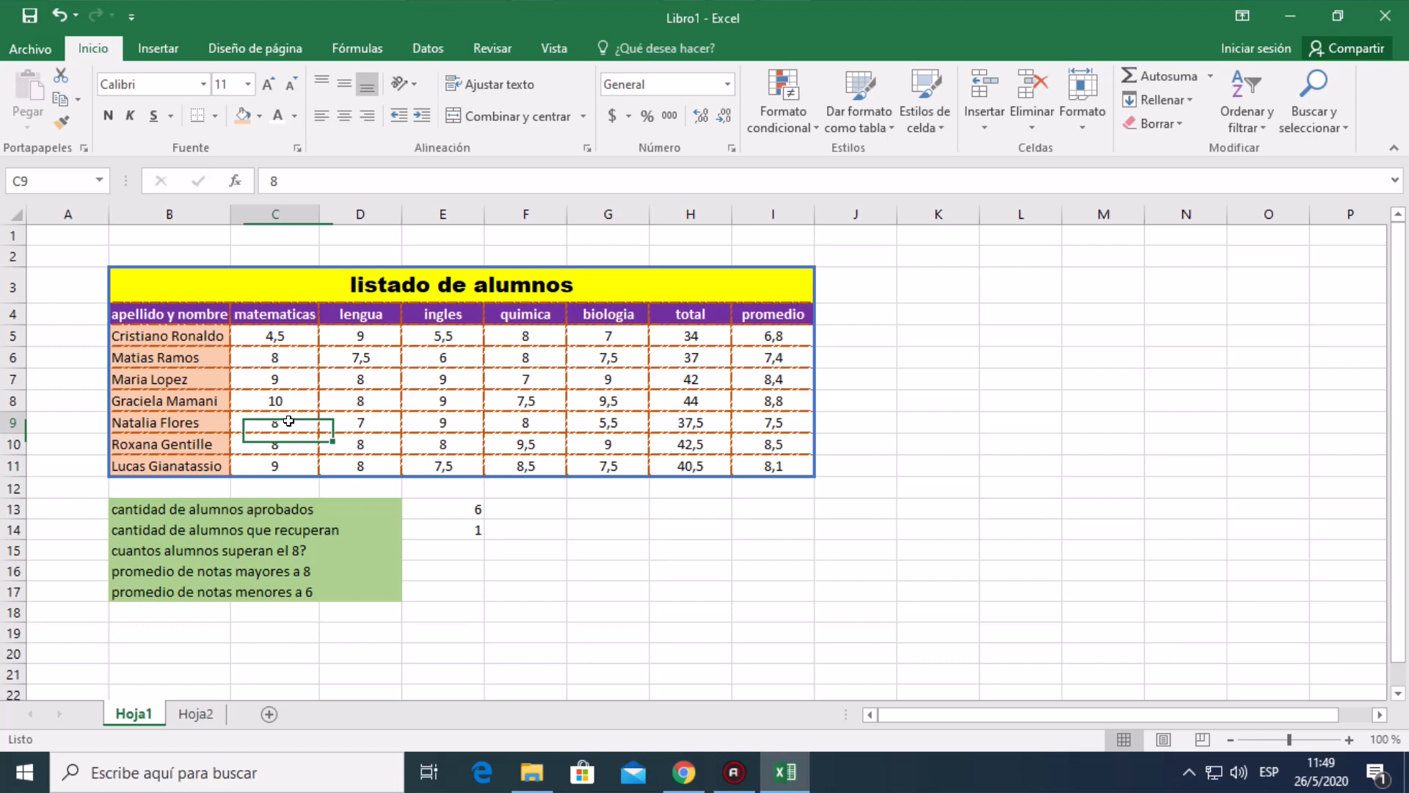
{"action": "left_click", "coordinate": [413, 423]}
{"action": "type", "text": "6"}
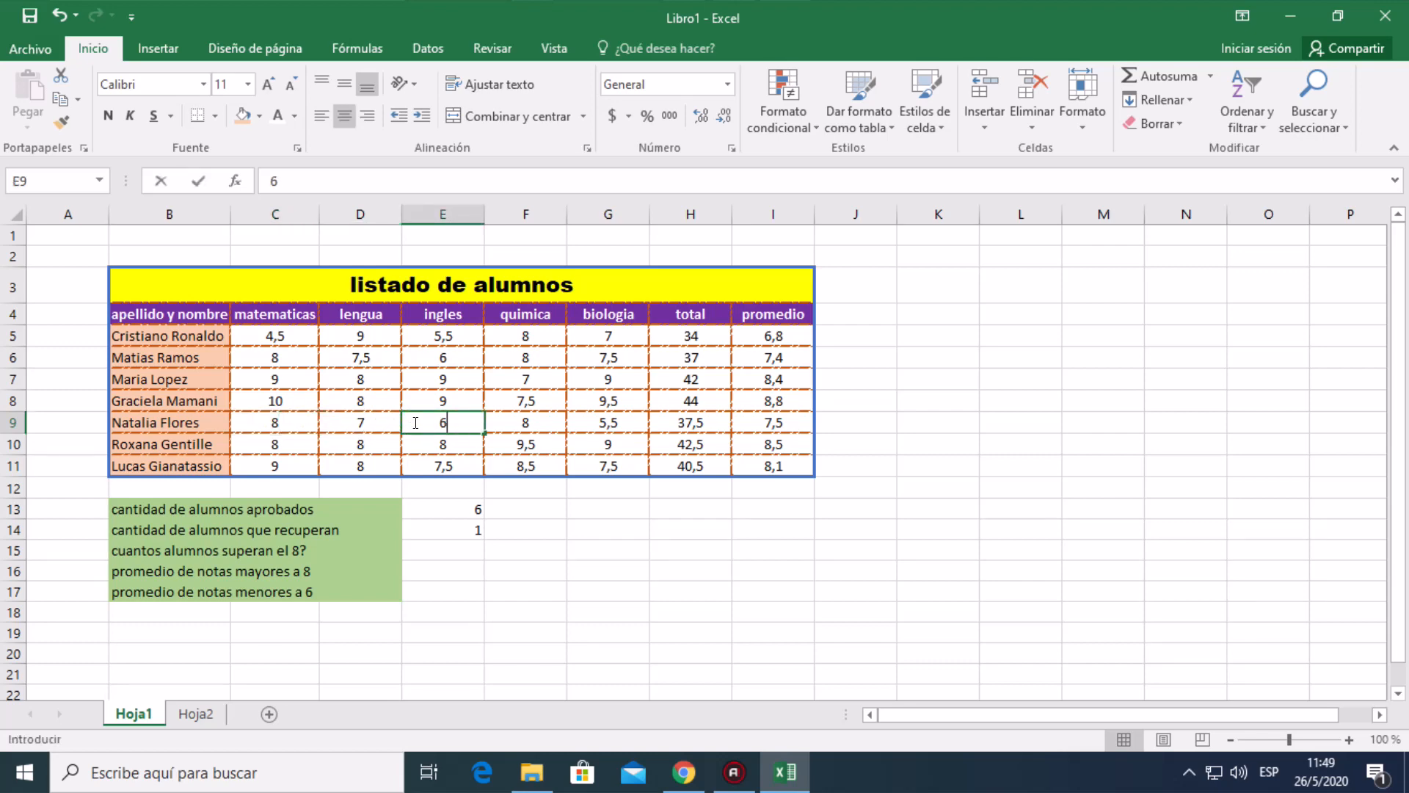
{"action": "key", "text": "Return"}
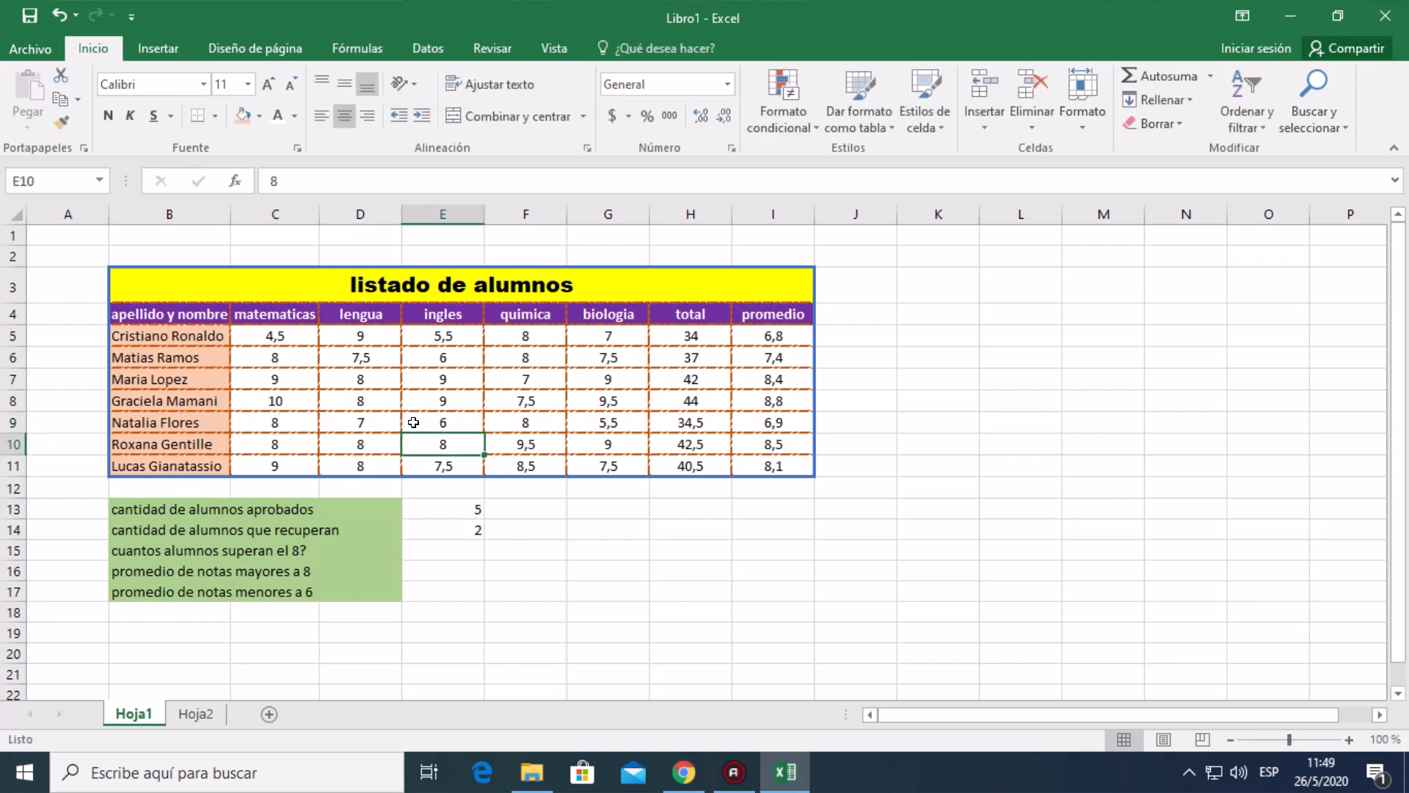
- Count the grades above 8 in E15 with the formula =contar.si(C5:G11;">8")
{"action": "left_click", "coordinate": [431, 418]}
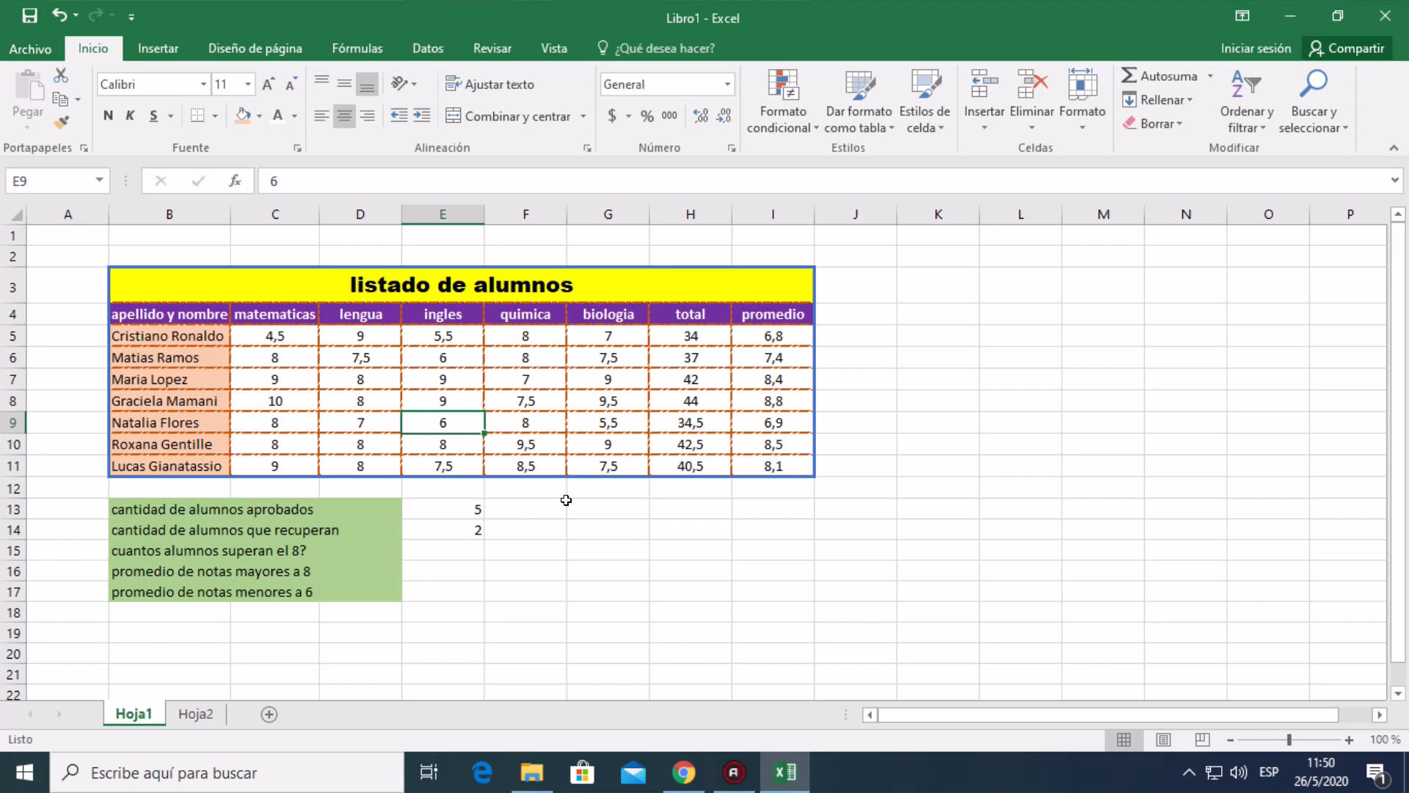
{"action": "key", "text": "Down"}
{"action": "key", "text": "Down"}
{"action": "key", "text": "Down"}
{"action": "key", "text": "Down"}
{"action": "key", "text": "Down"}
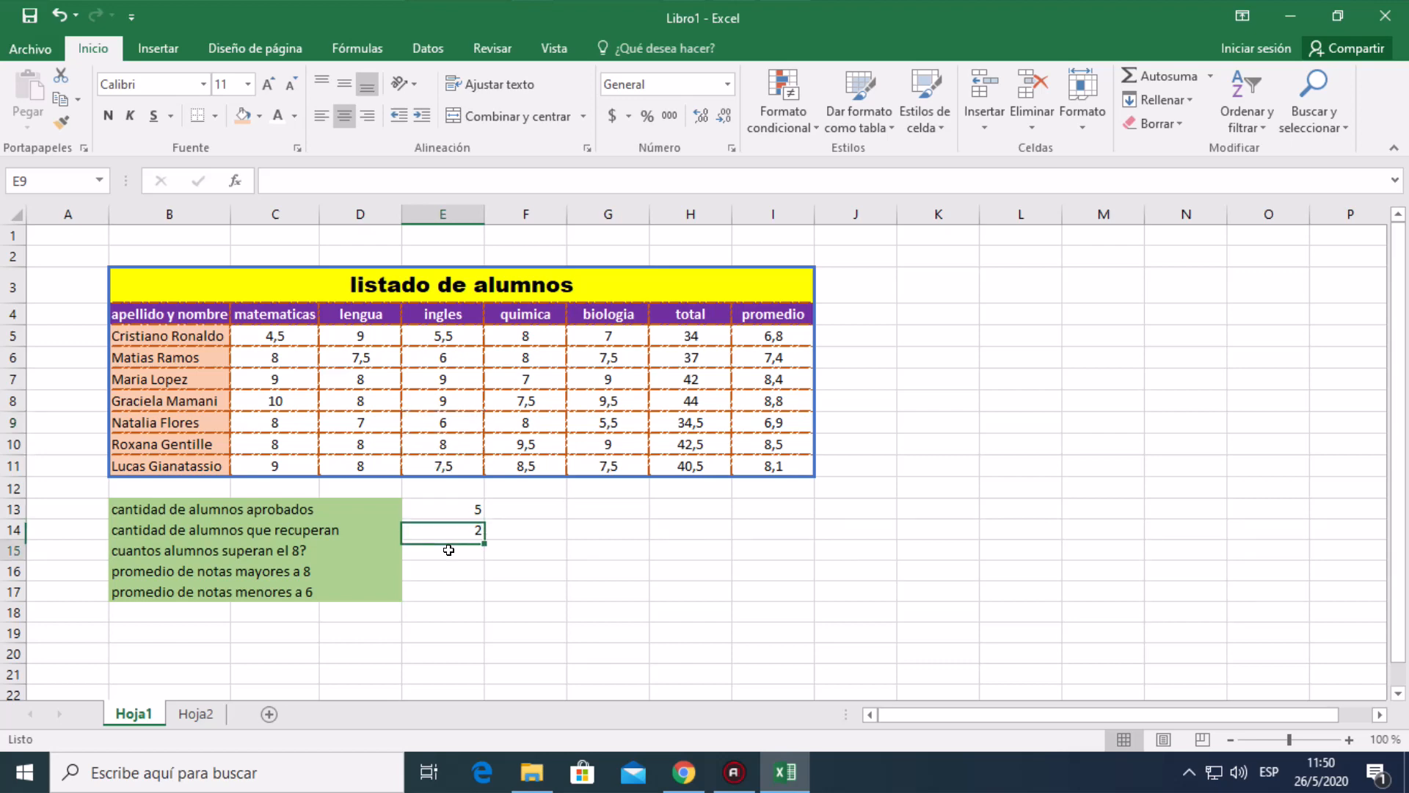
{"action": "left_click", "coordinate": [448, 550]}
{"action": "type", "text": "="}
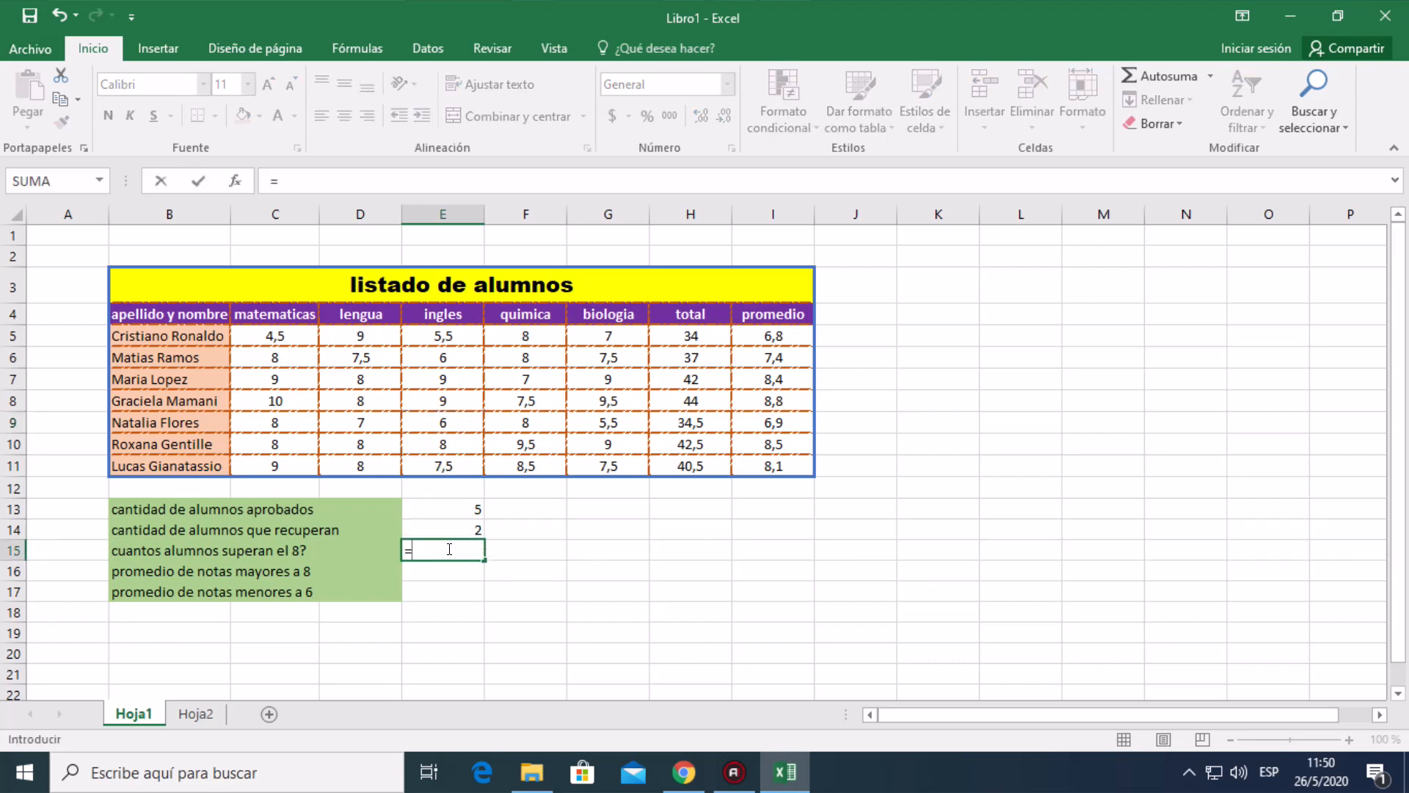
{"action": "type", "text": "co"}
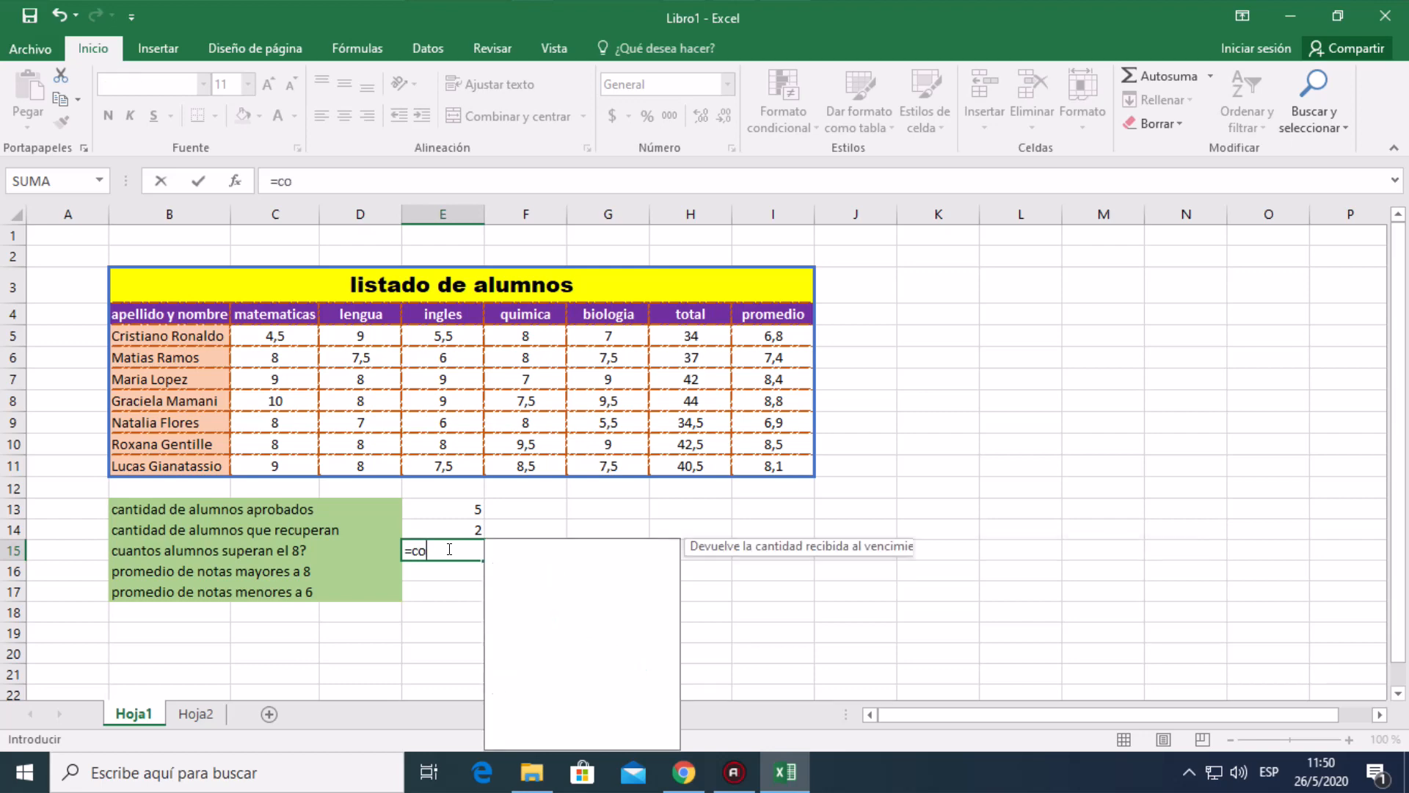
{"action": "type", "text": "ntar"}
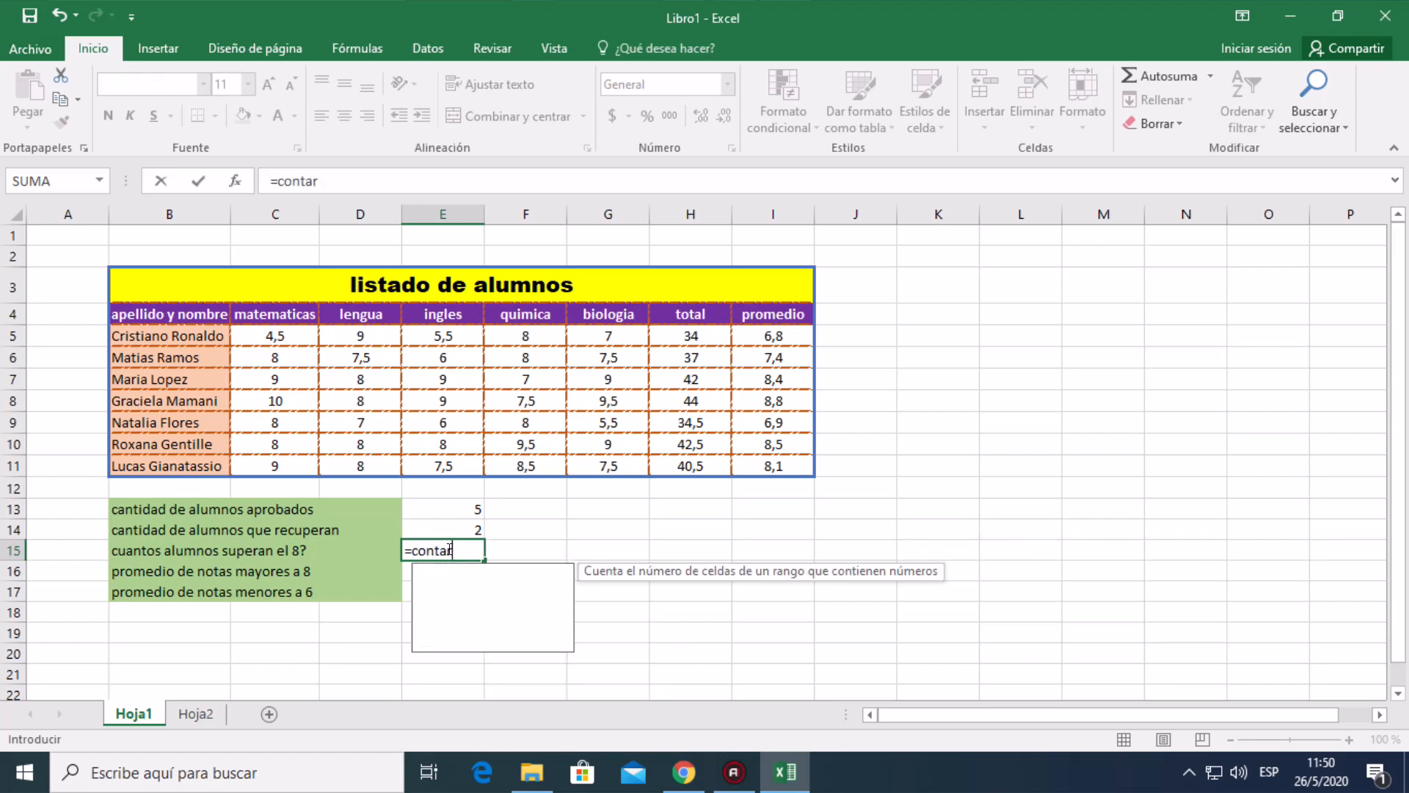
{"action": "type", "text": ".s"}
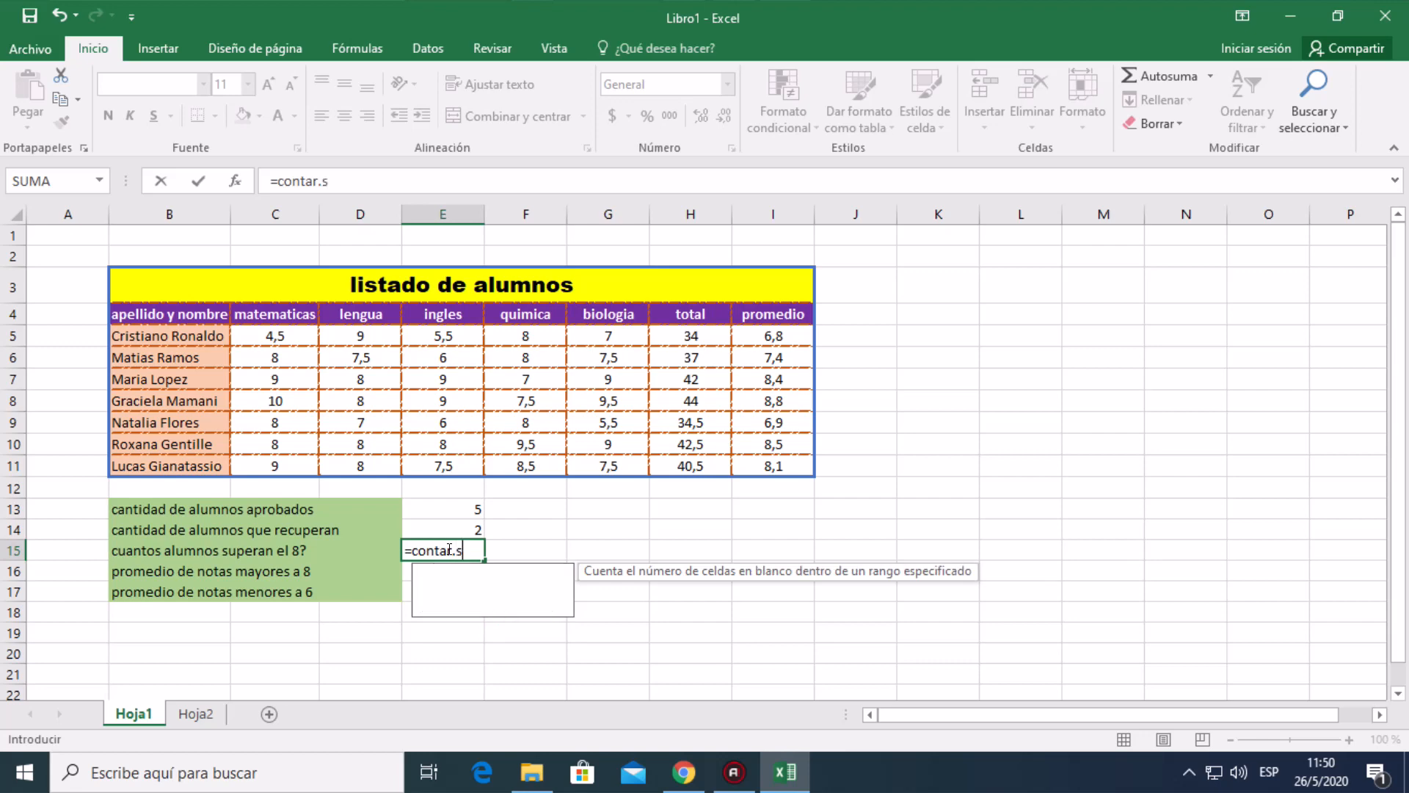
{"action": "type", "text": "i("}
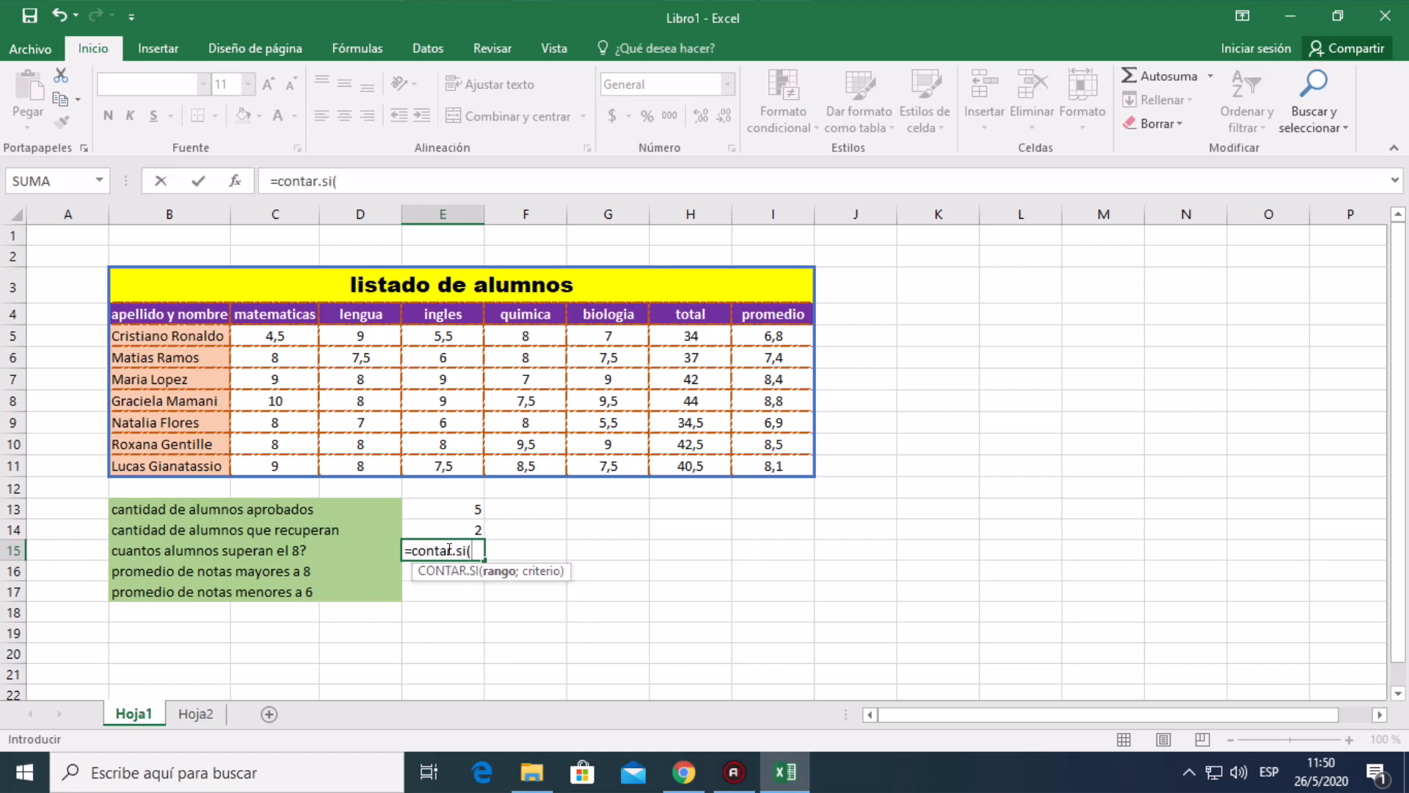
{"action": "left_click", "coordinate": [301, 342]}
{"action": "left_click_drag", "start_coordinate": [301, 342], "coordinate": [612, 457]}
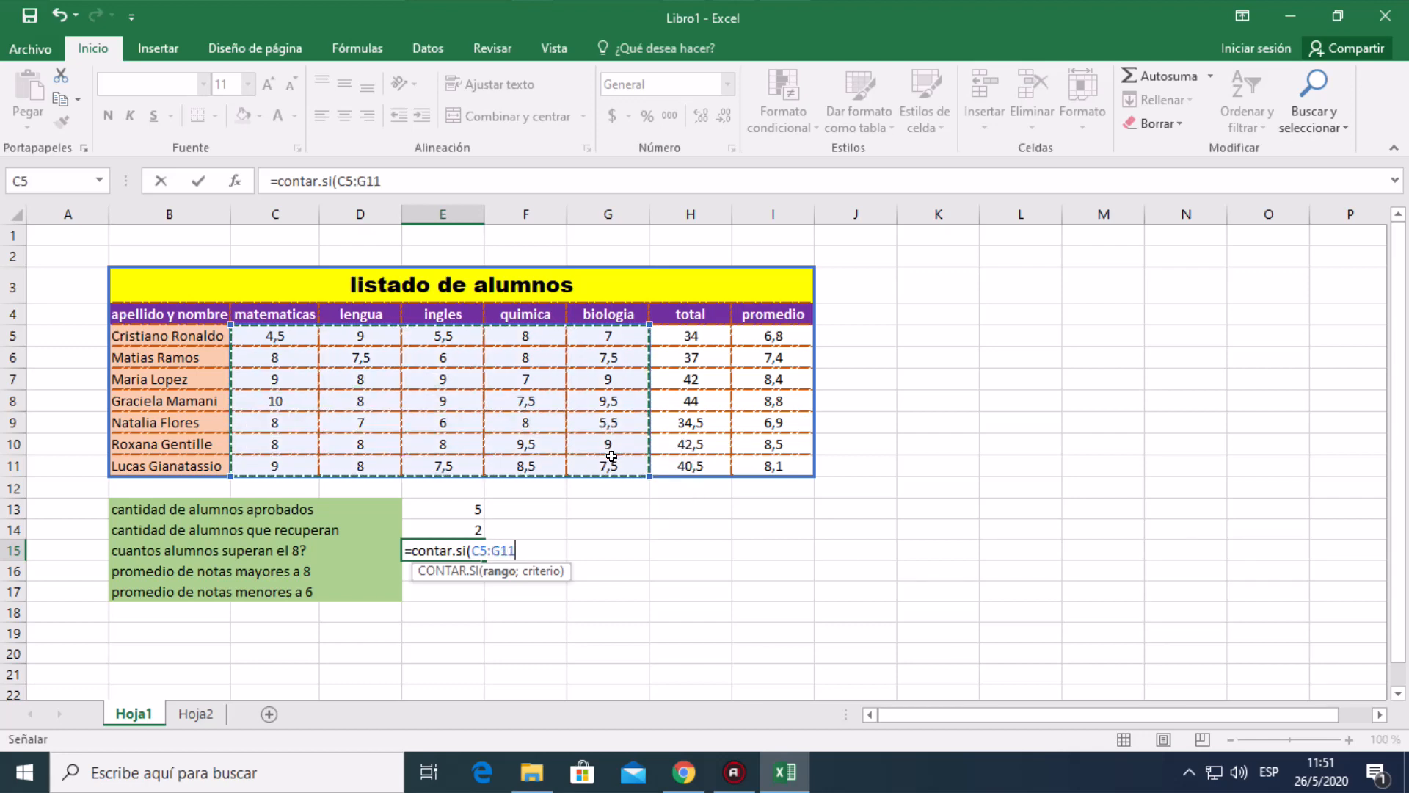
{"action": "type", "text": ";\""}
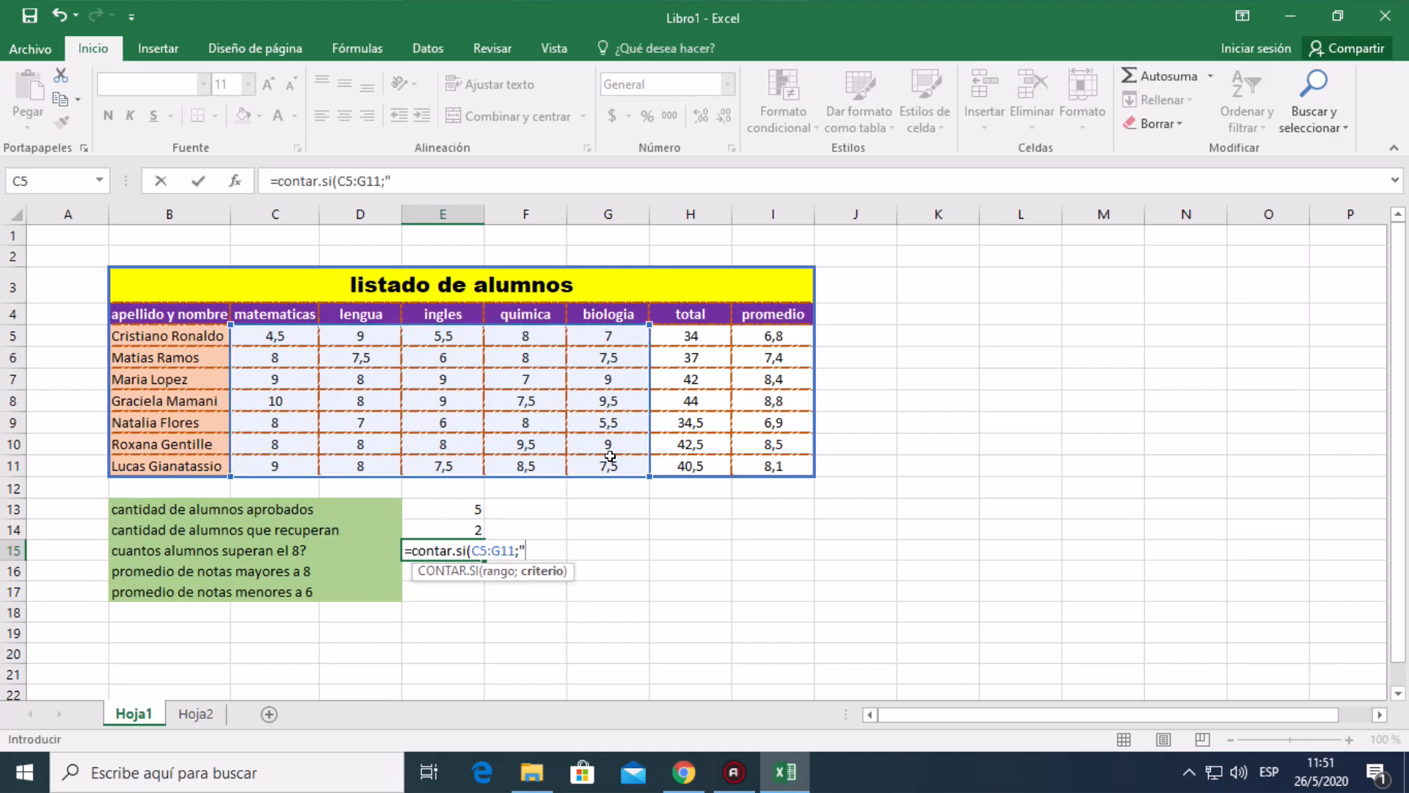
{"action": "type", "text": ">8\")"}
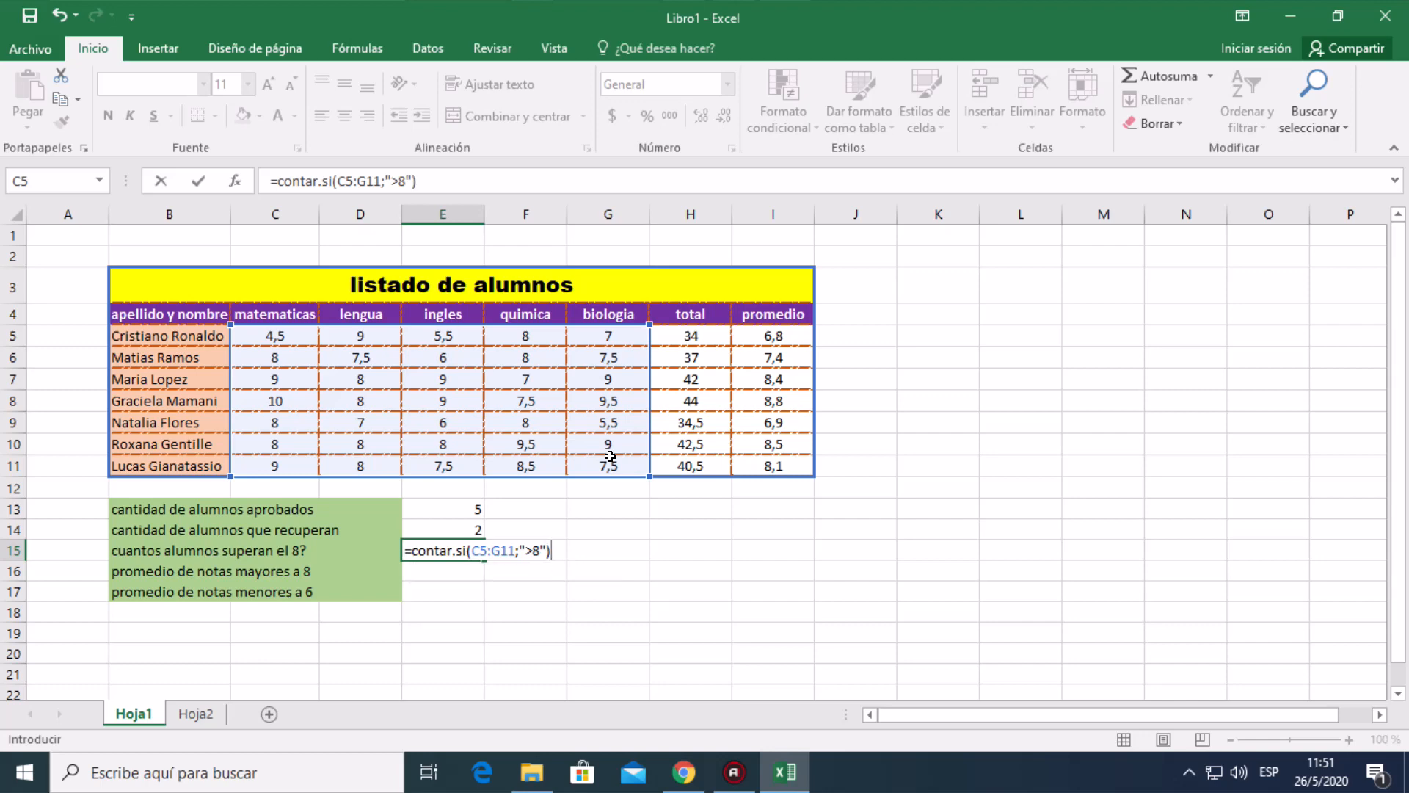
{"action": "key", "text": "Return"}
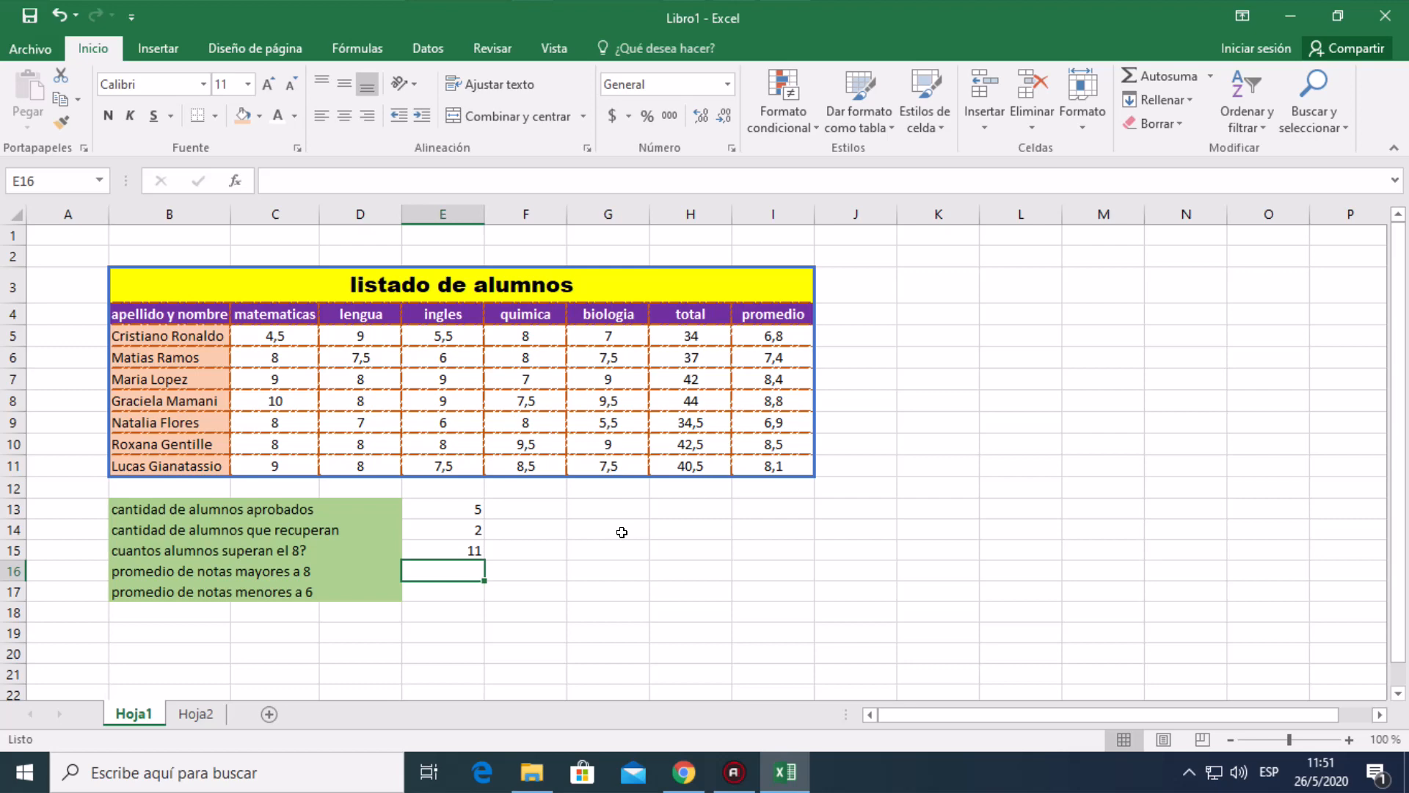
{"action": "key", "text": "Up"}
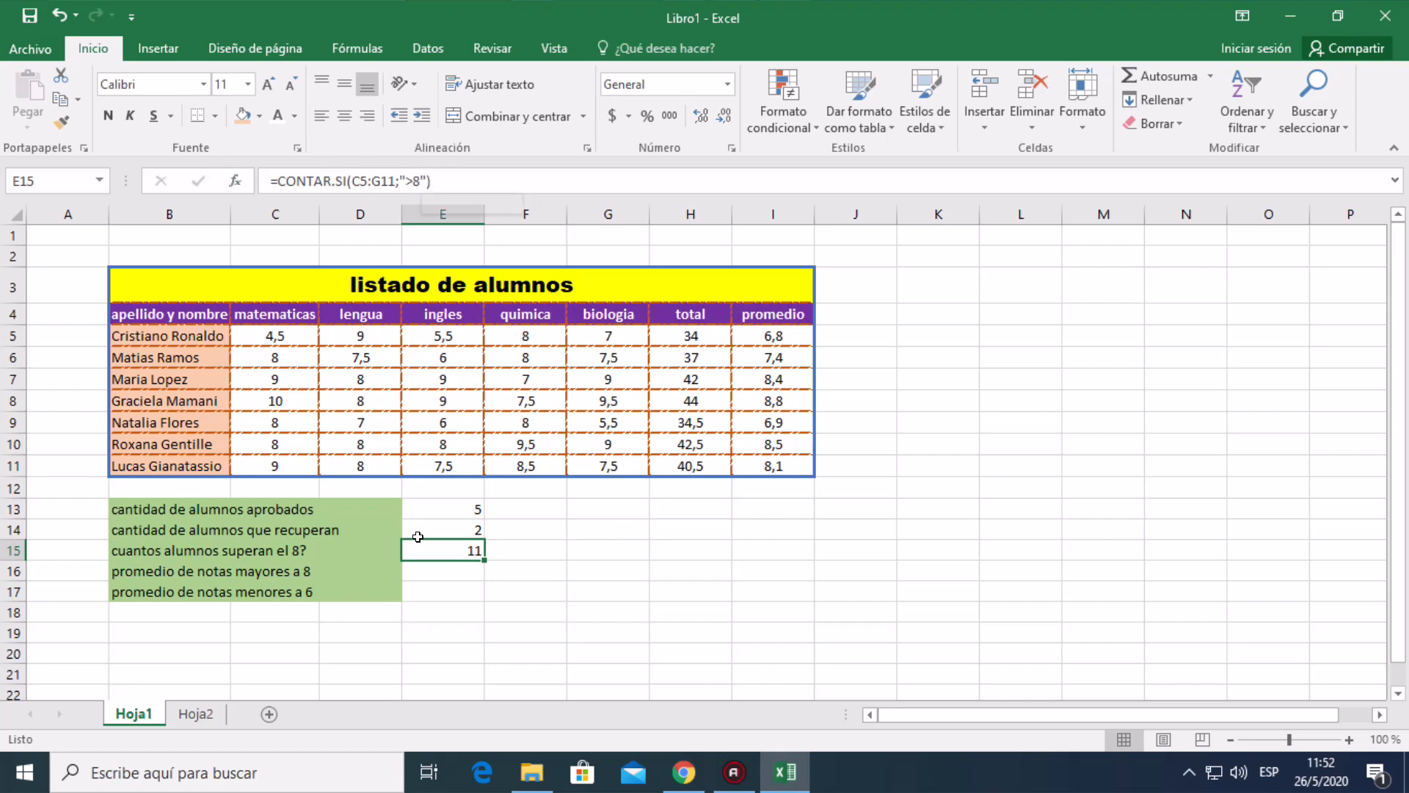
- Average the grades above 8 in E16 with the formula =promedio.si(C5:G11;">8")
{"action": "left_click", "coordinate": [416, 565]}
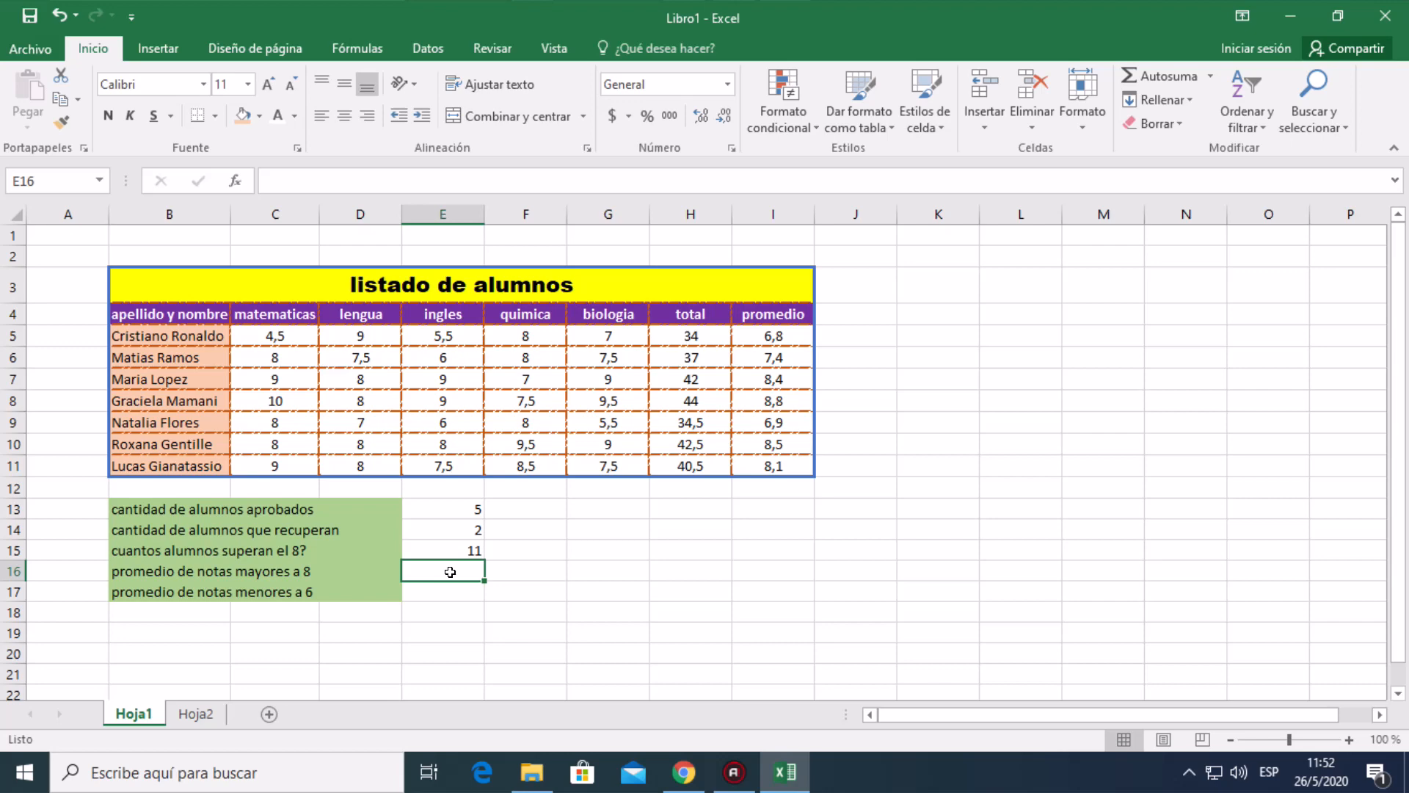
{"action": "type", "text": "="}
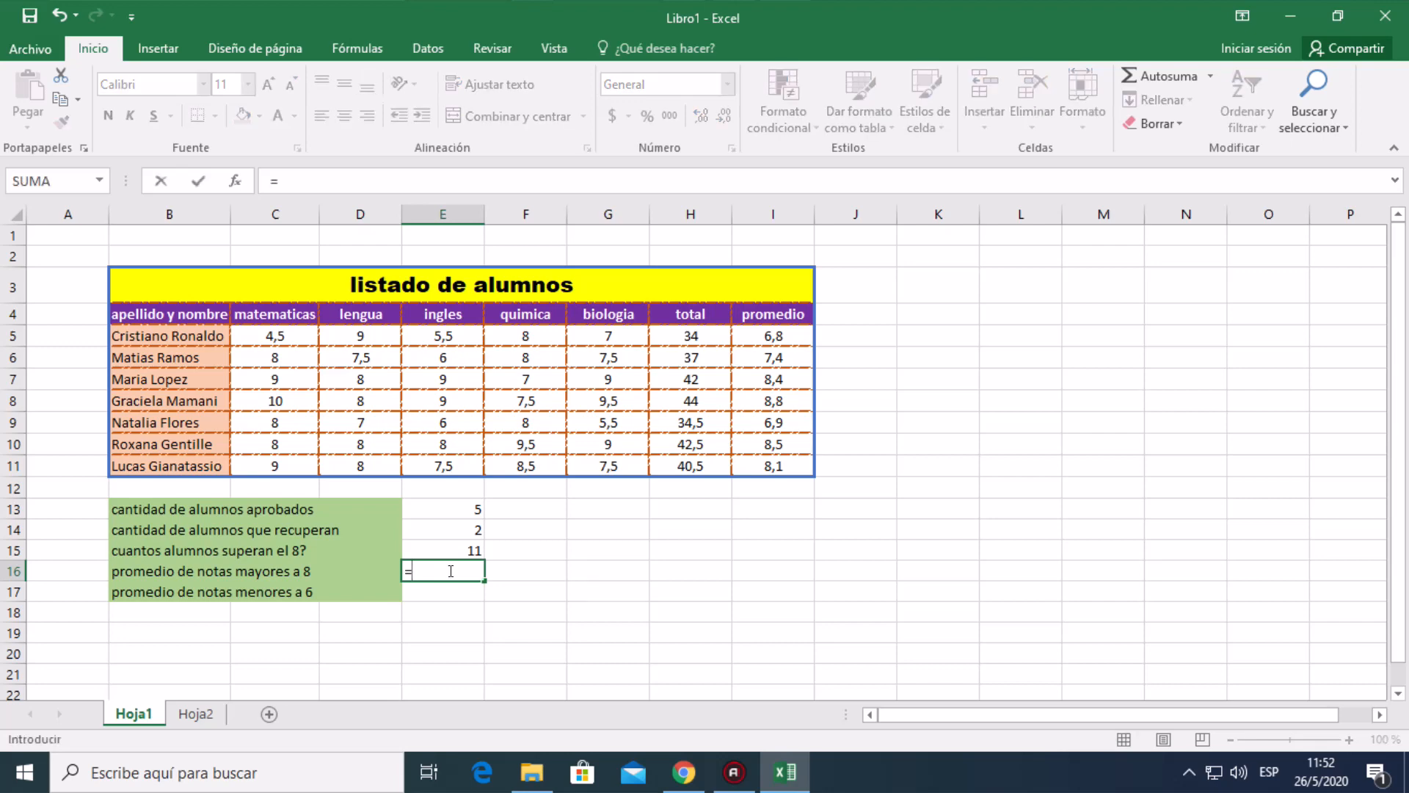
{"action": "type", "text": "p"}
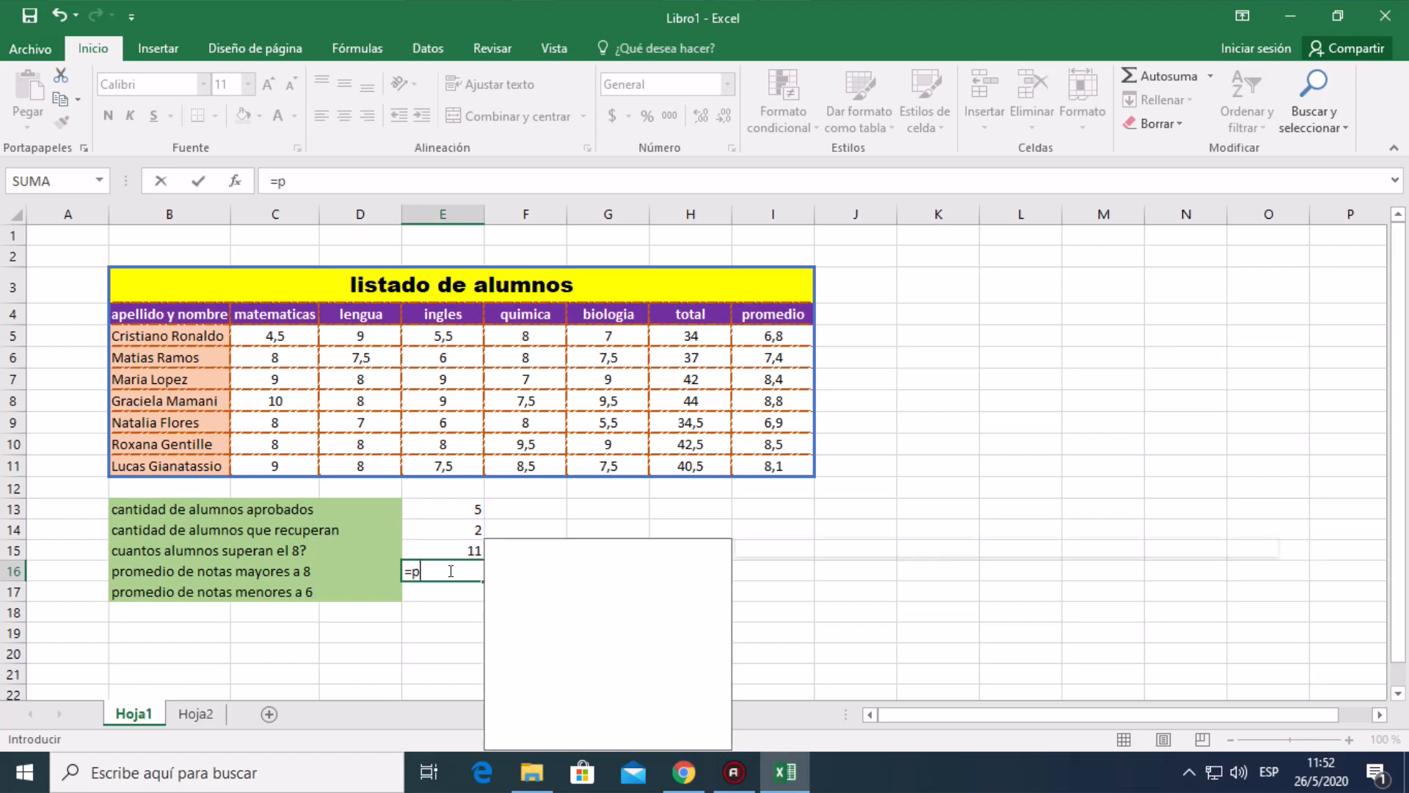
{"action": "type", "text": "romedio"}
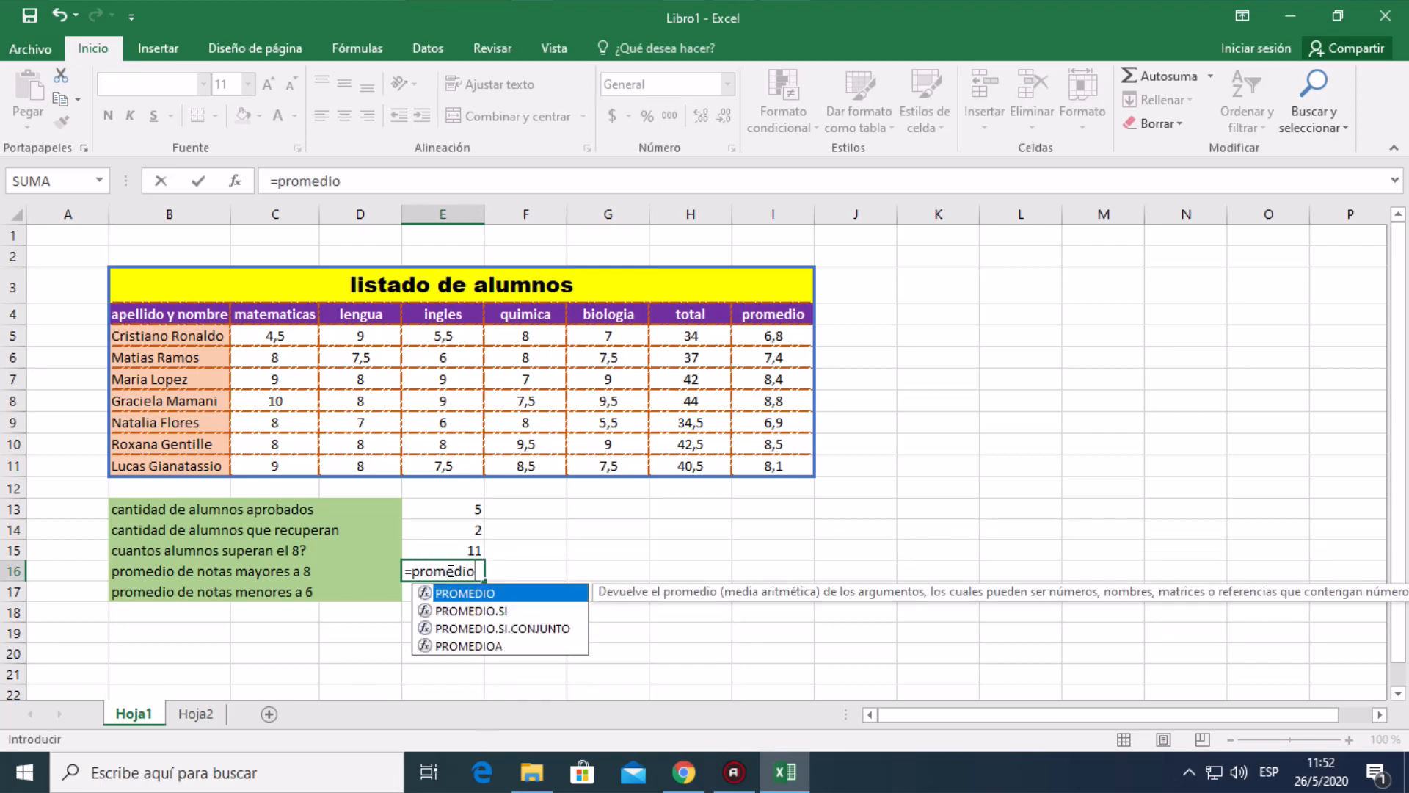
{"action": "type", "text": ".si"}
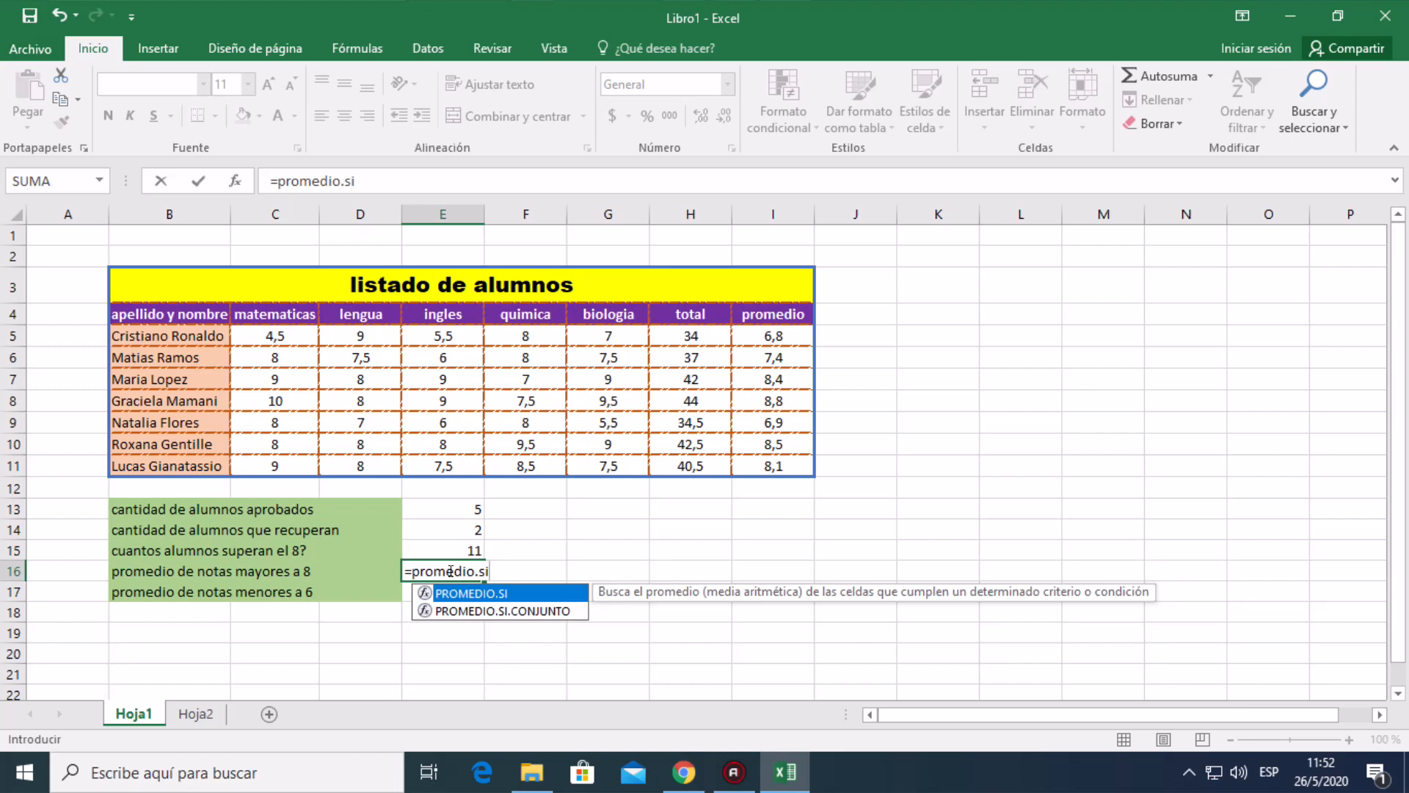
{"action": "type", "text": "("}
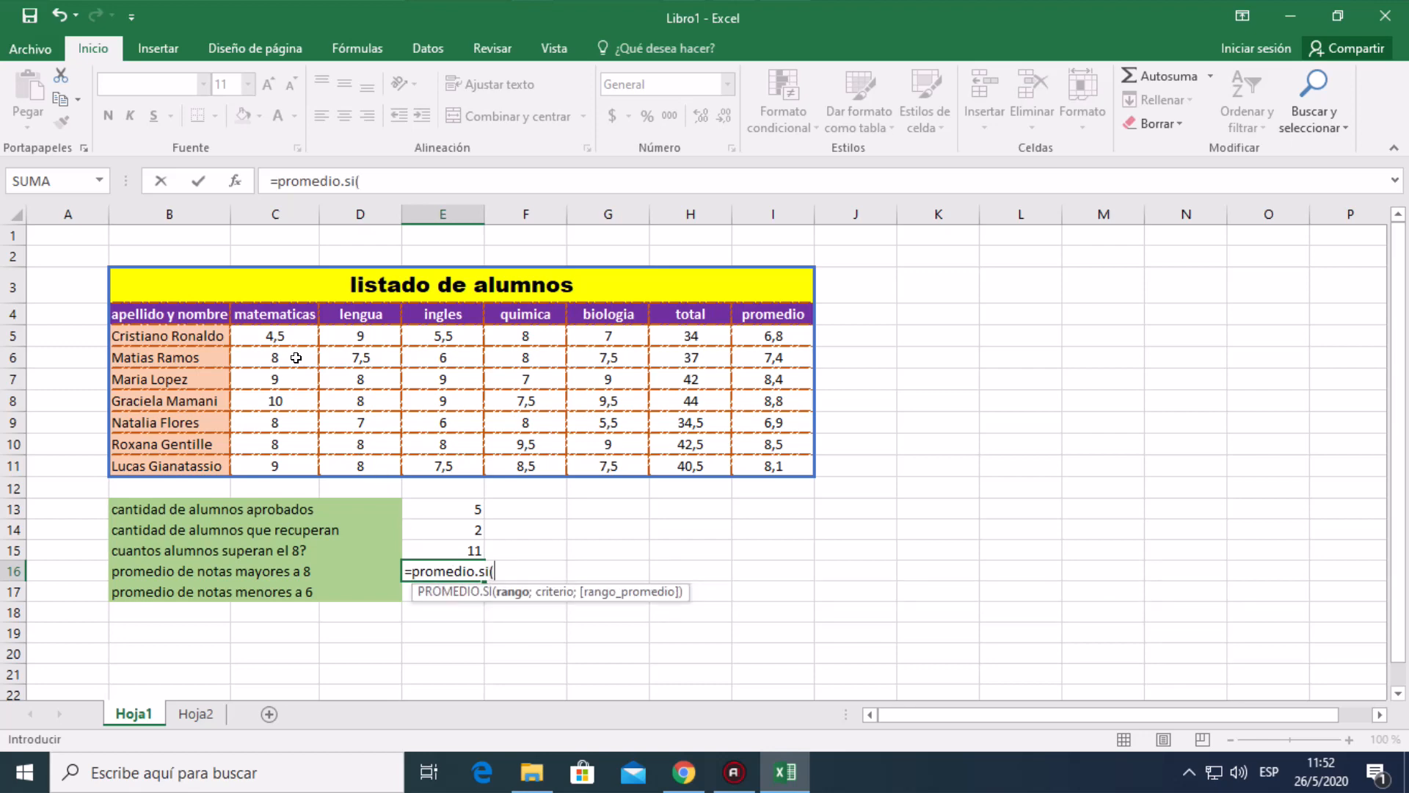
{"action": "left_click_drag", "start_coordinate": [293, 336], "coordinate": [611, 455]}
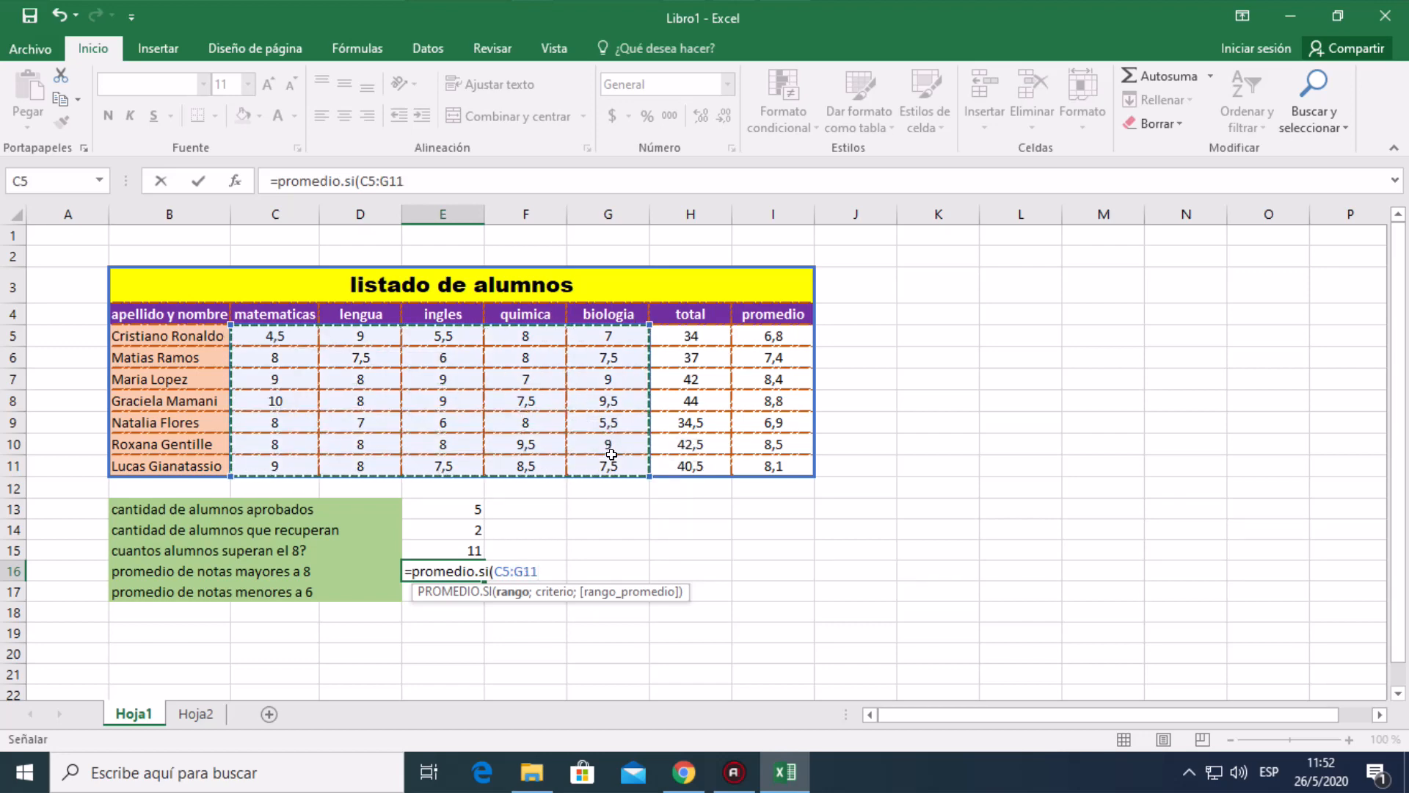
{"action": "type", "text": ";"}
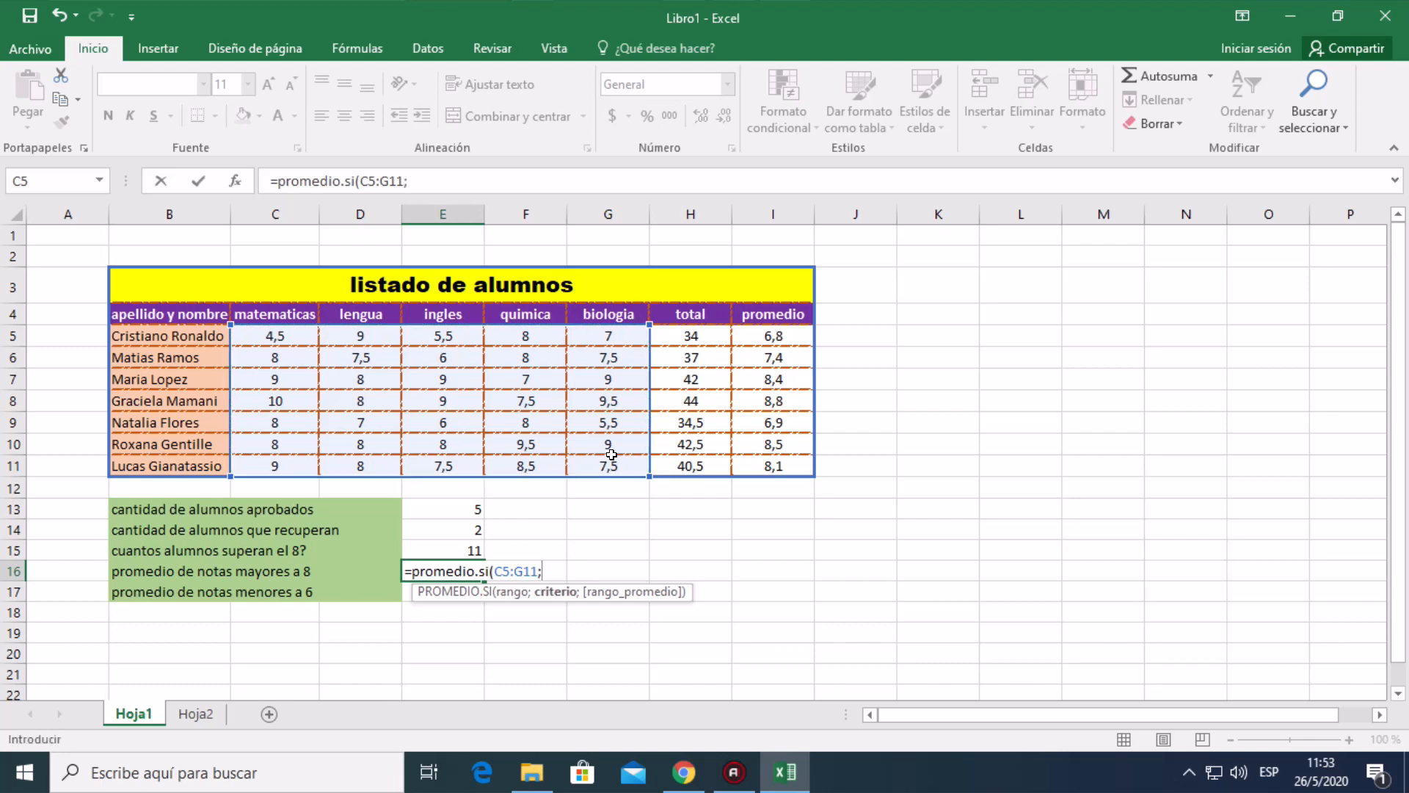
{"action": "type", "text": "\">8\")"}
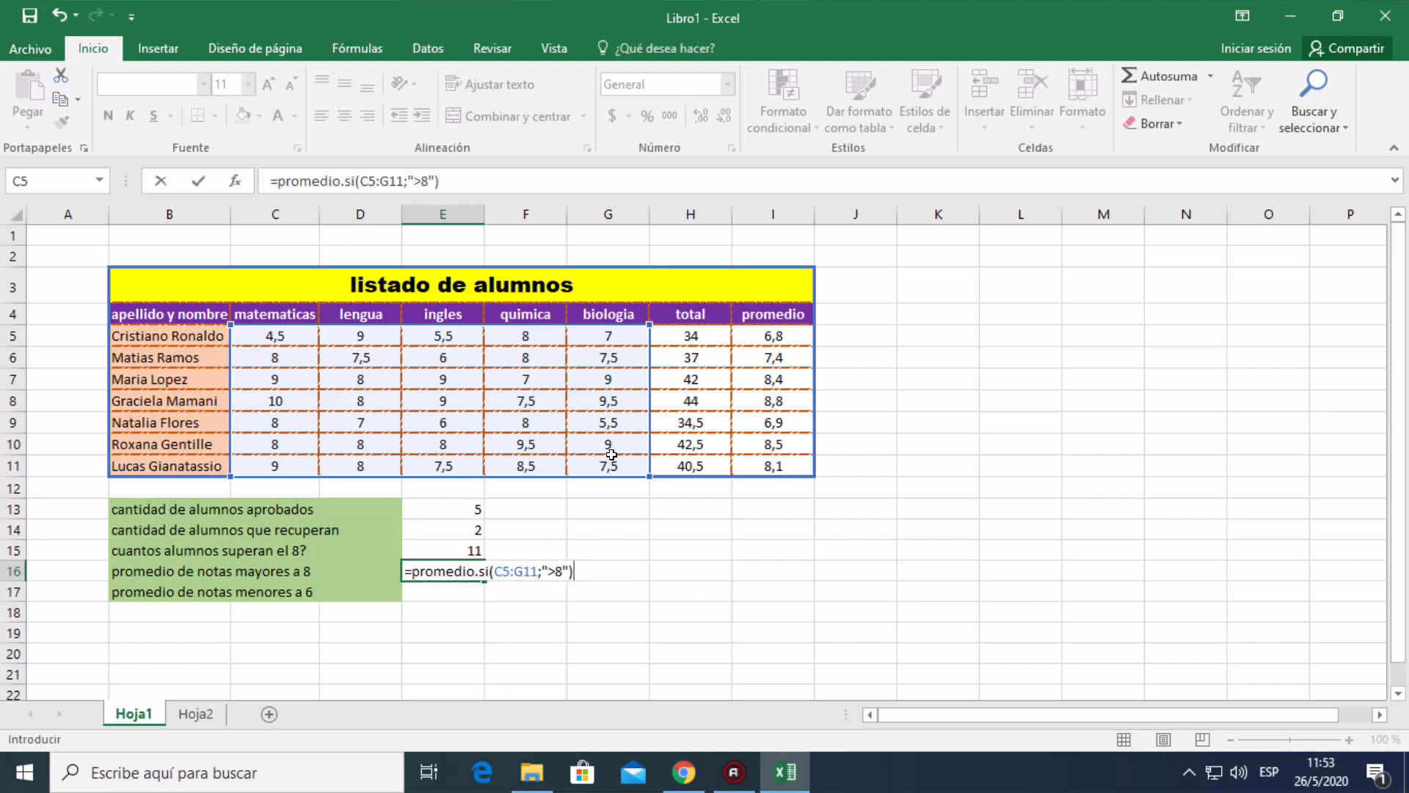
{"action": "key", "text": "Return"}
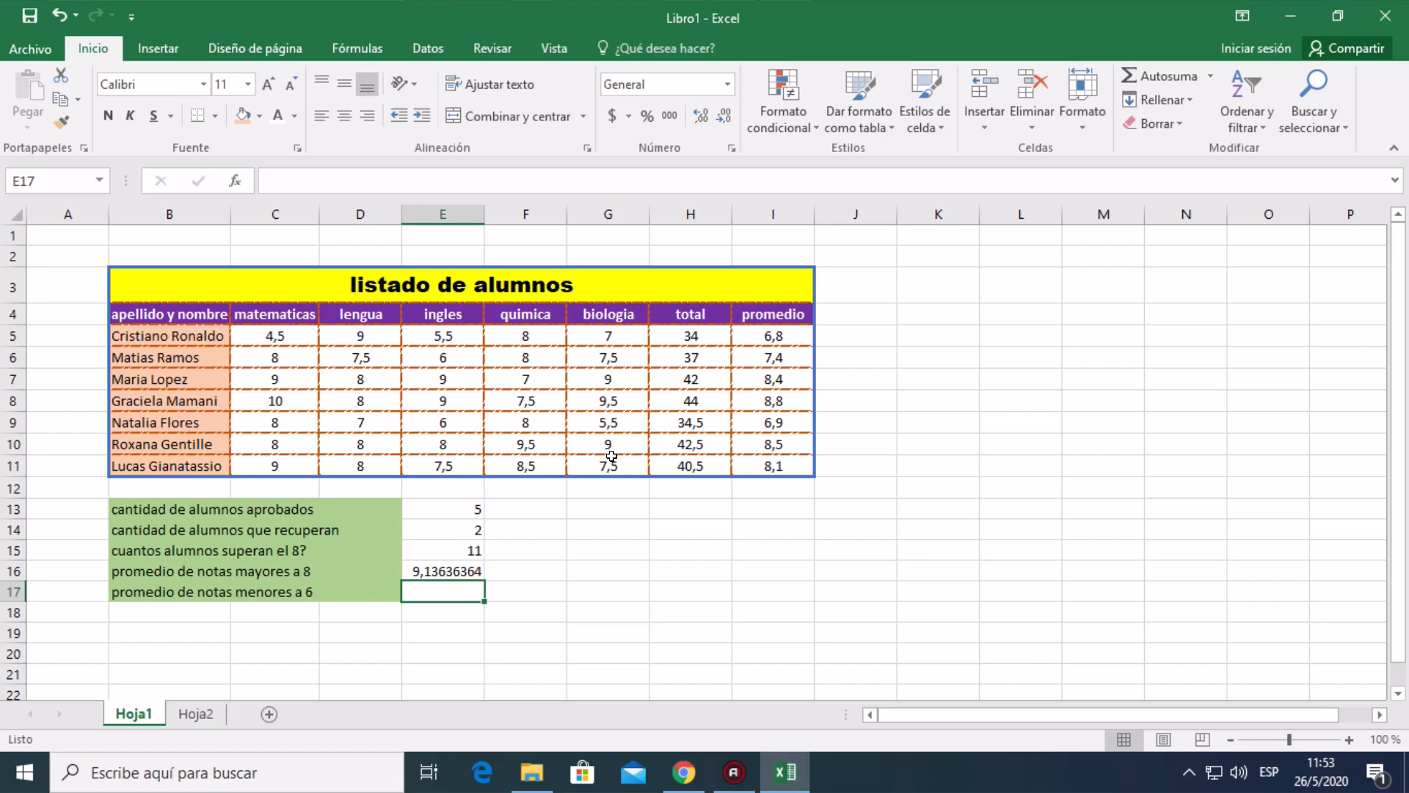
- Format the average in E16 with the Número category and 2 decimal places
{"action": "left_click", "coordinate": [452, 567]}
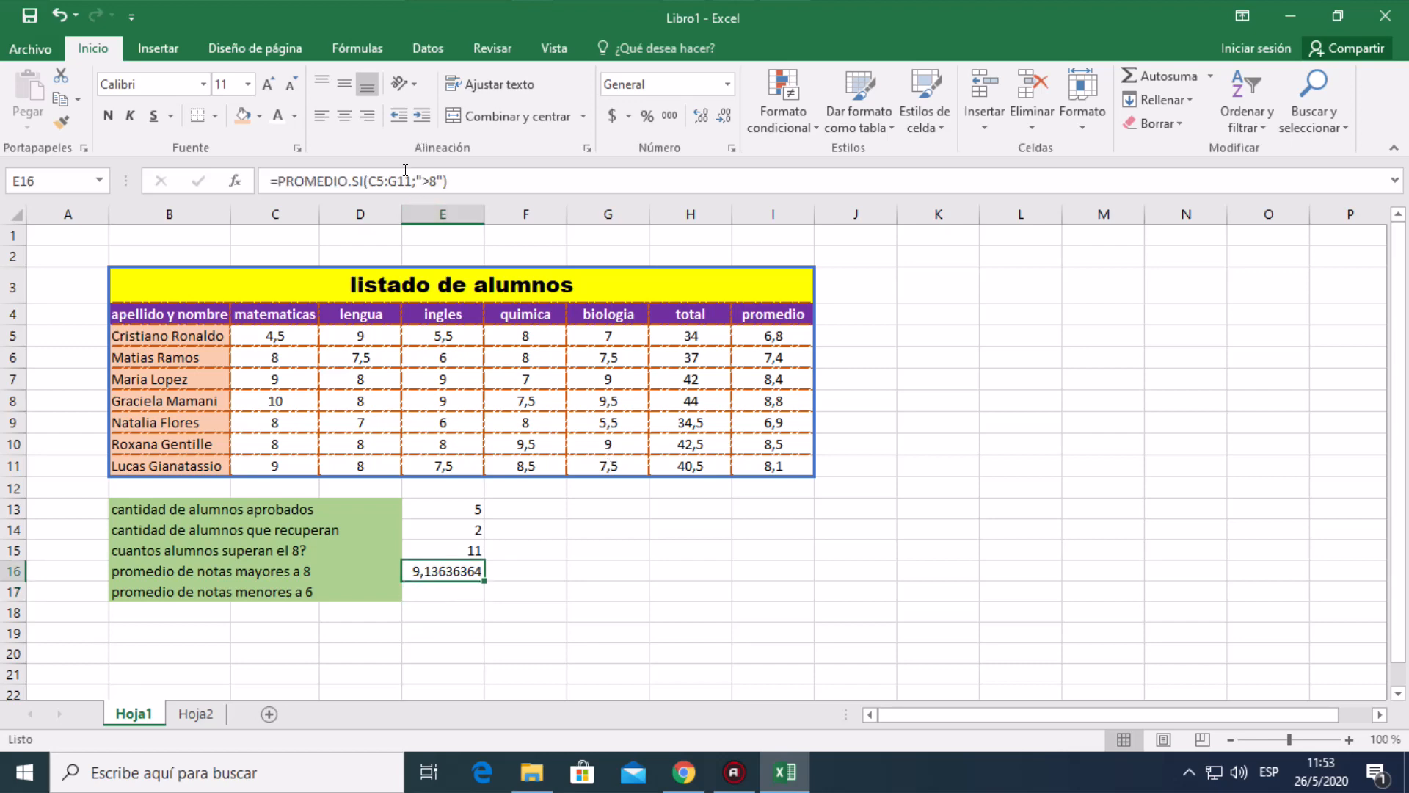
{"action": "right_click", "coordinate": [467, 572]}
{"action": "left_click", "coordinate": [523, 484]}
{"action": "left_click", "coordinate": [275, 281]}
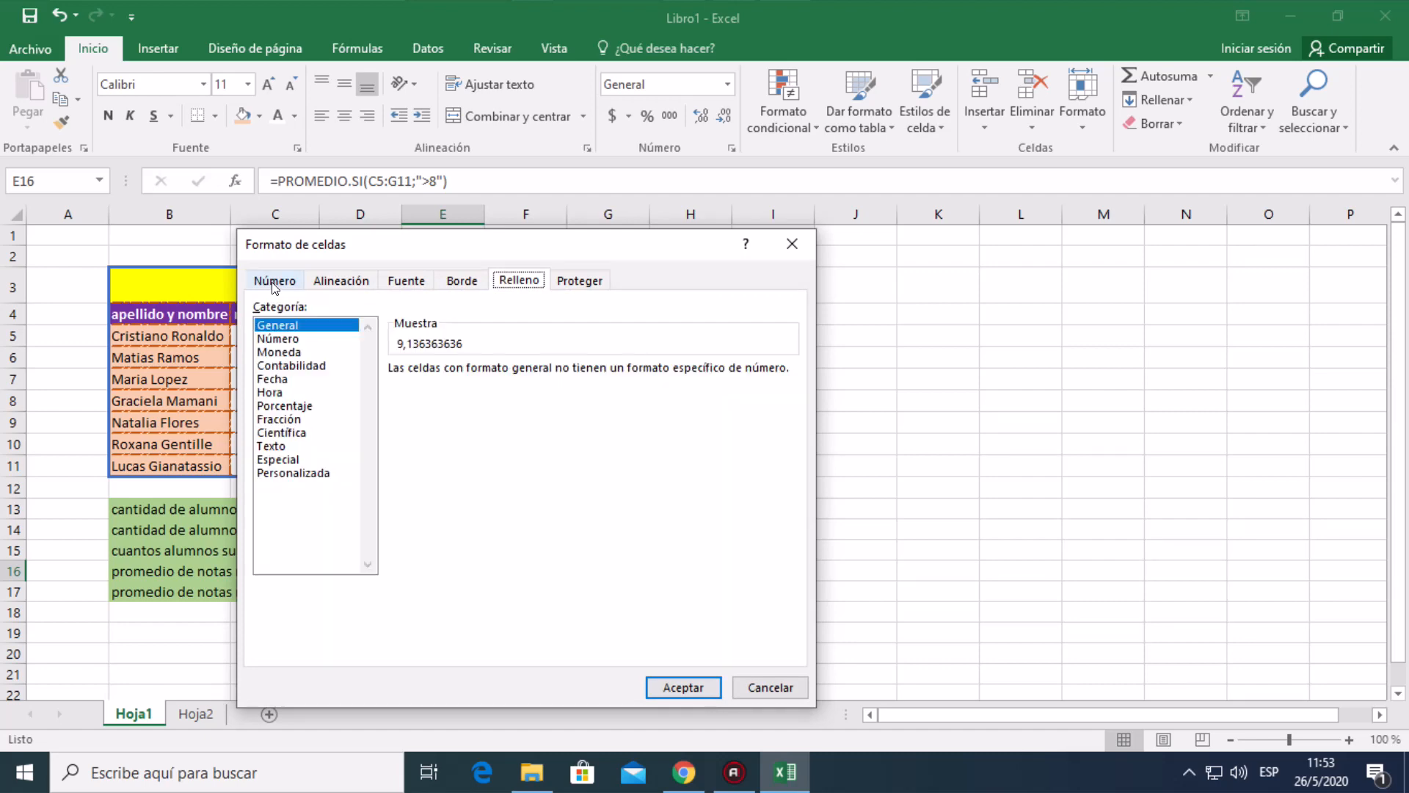
{"action": "left_click", "coordinate": [295, 340]}
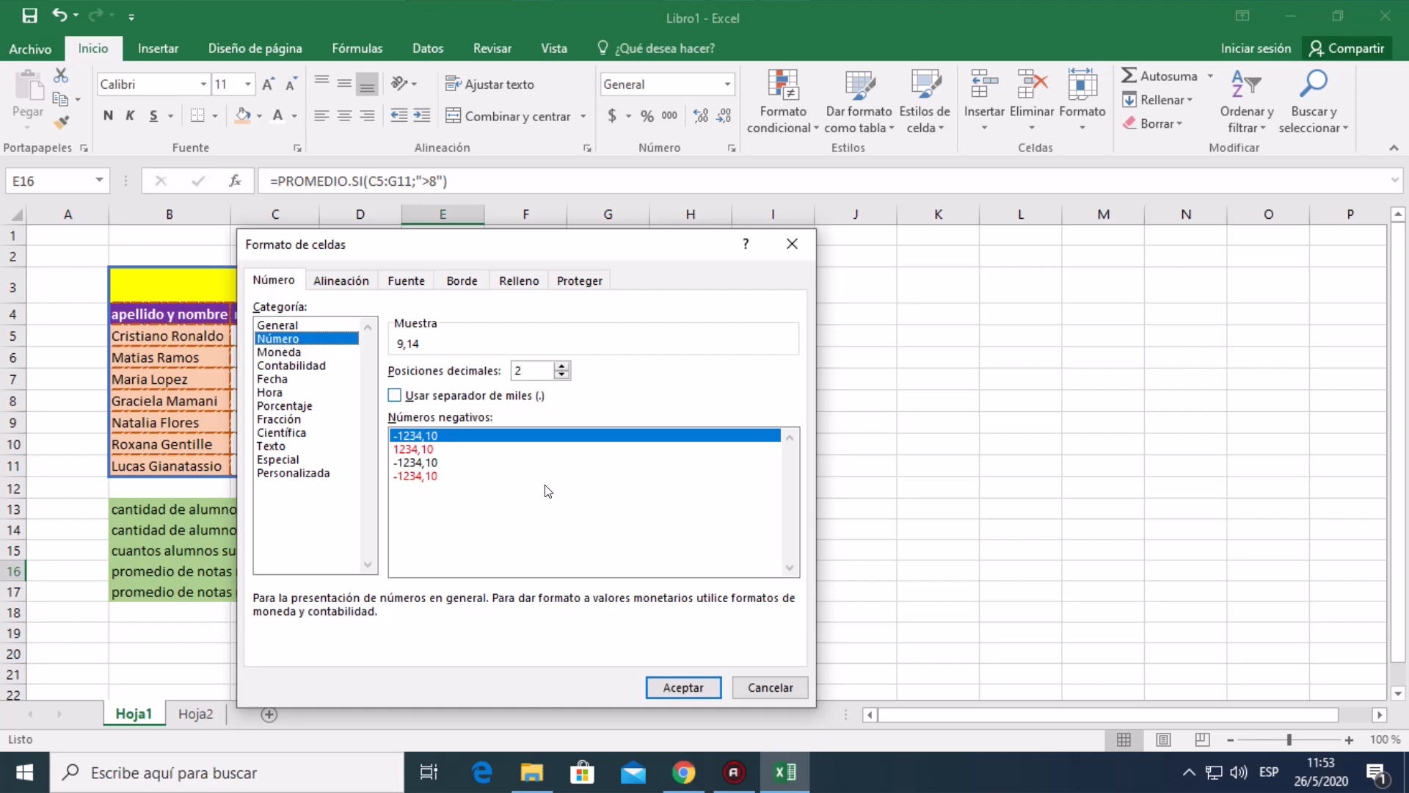
{"action": "left_click", "coordinate": [770, 687]}
{"action": "left_click", "coordinate": [604, 555]}
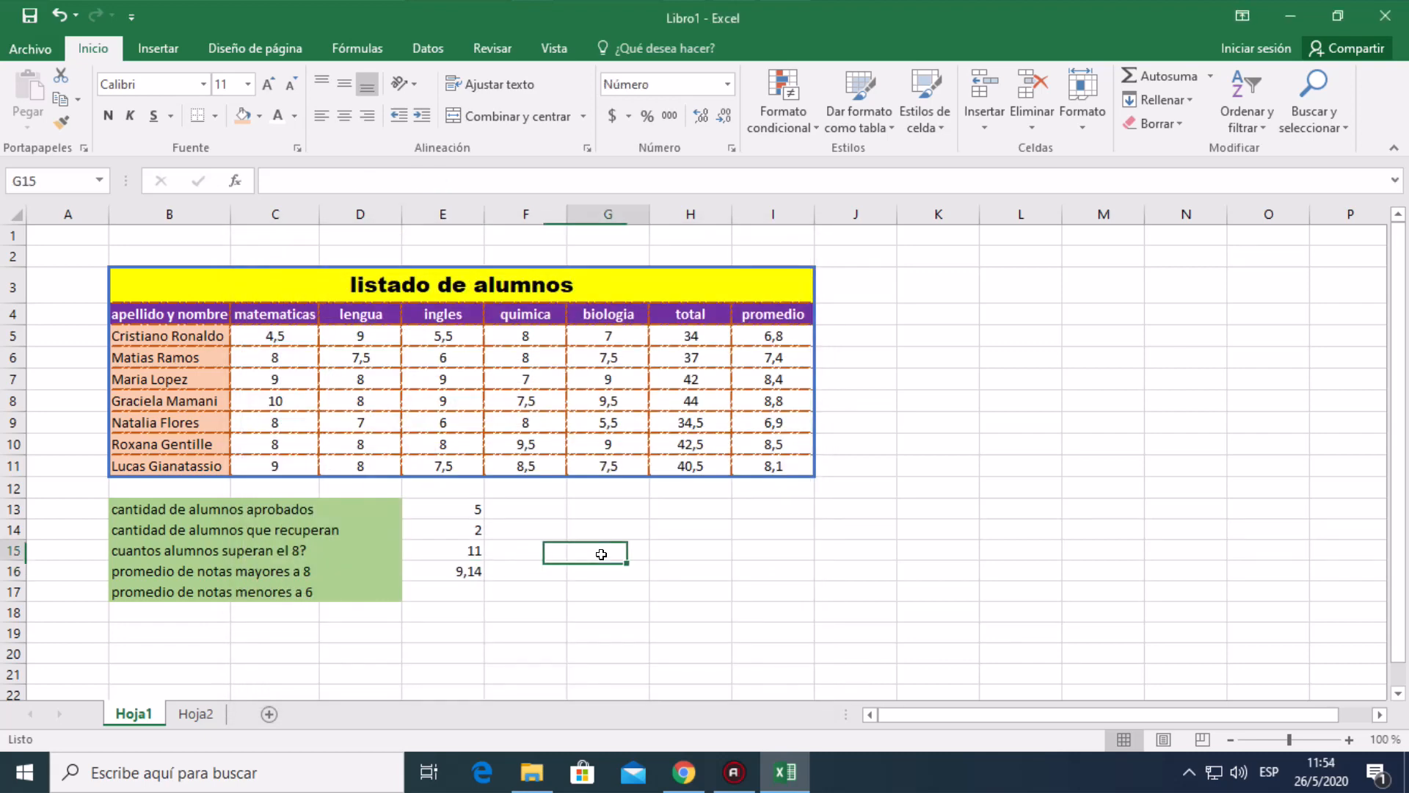
{"action": "left_click", "coordinate": [467, 571]}
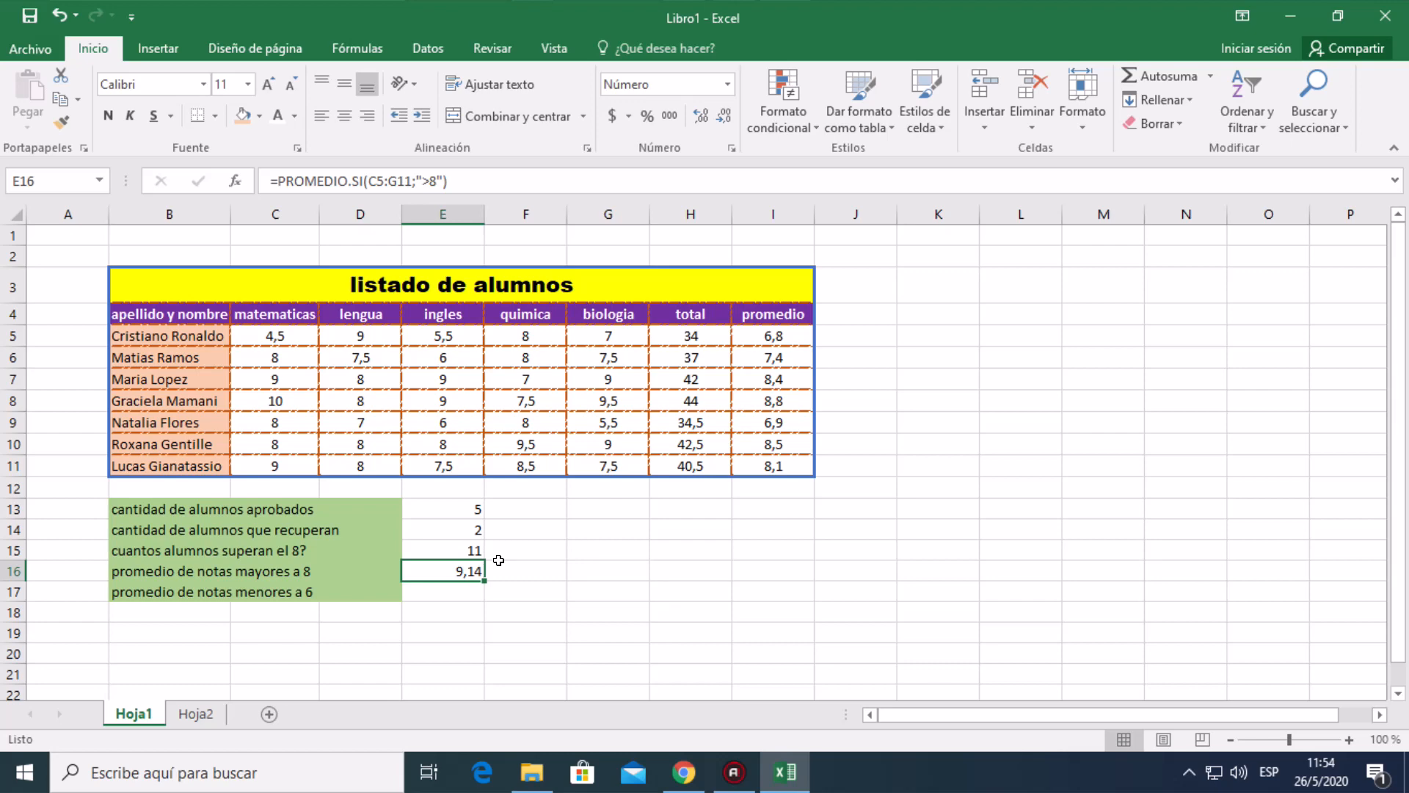
- Average the grades below 6 in E17 with the formula =promedio.si(C5:G11;"<6")
{"action": "left_click", "coordinate": [468, 585]}
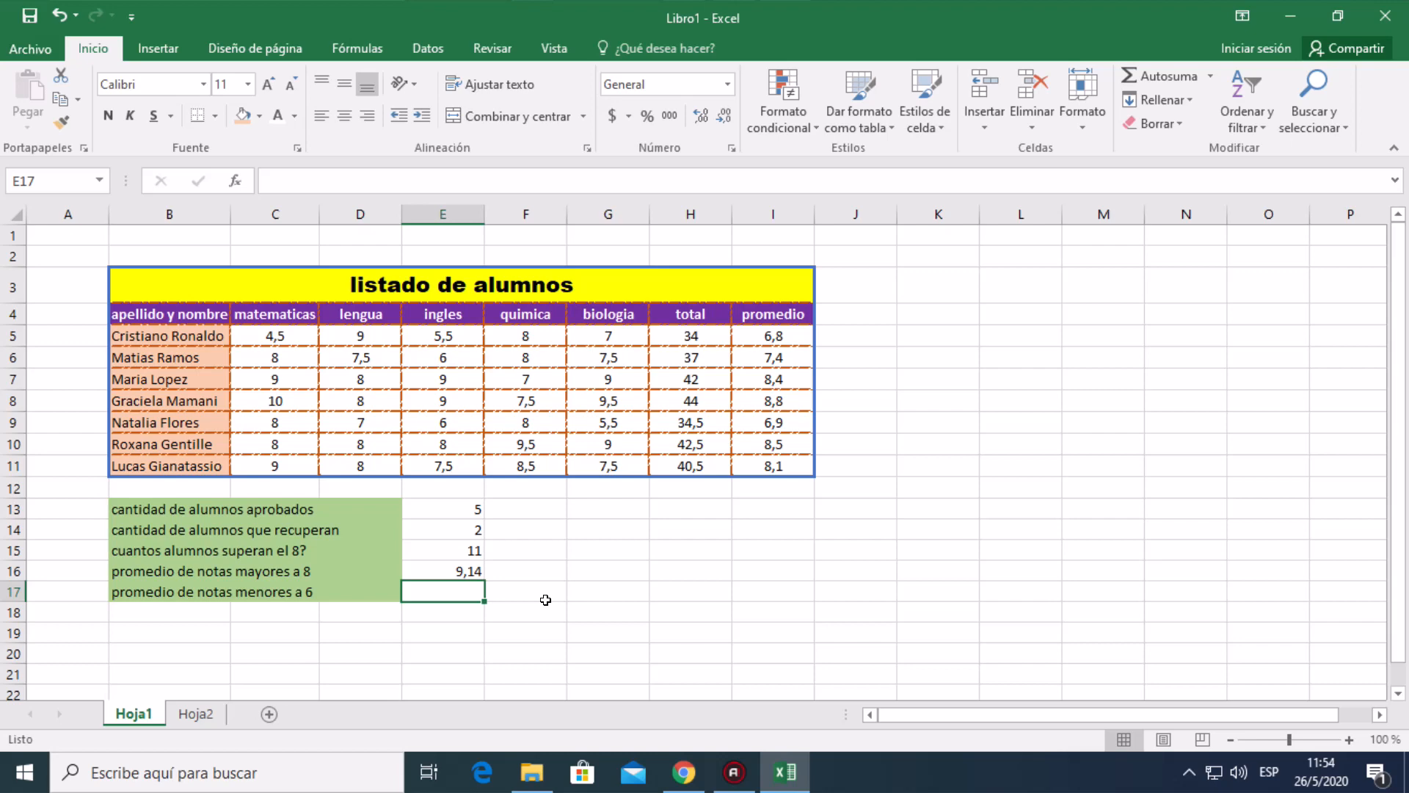
{"action": "type", "text": "="}
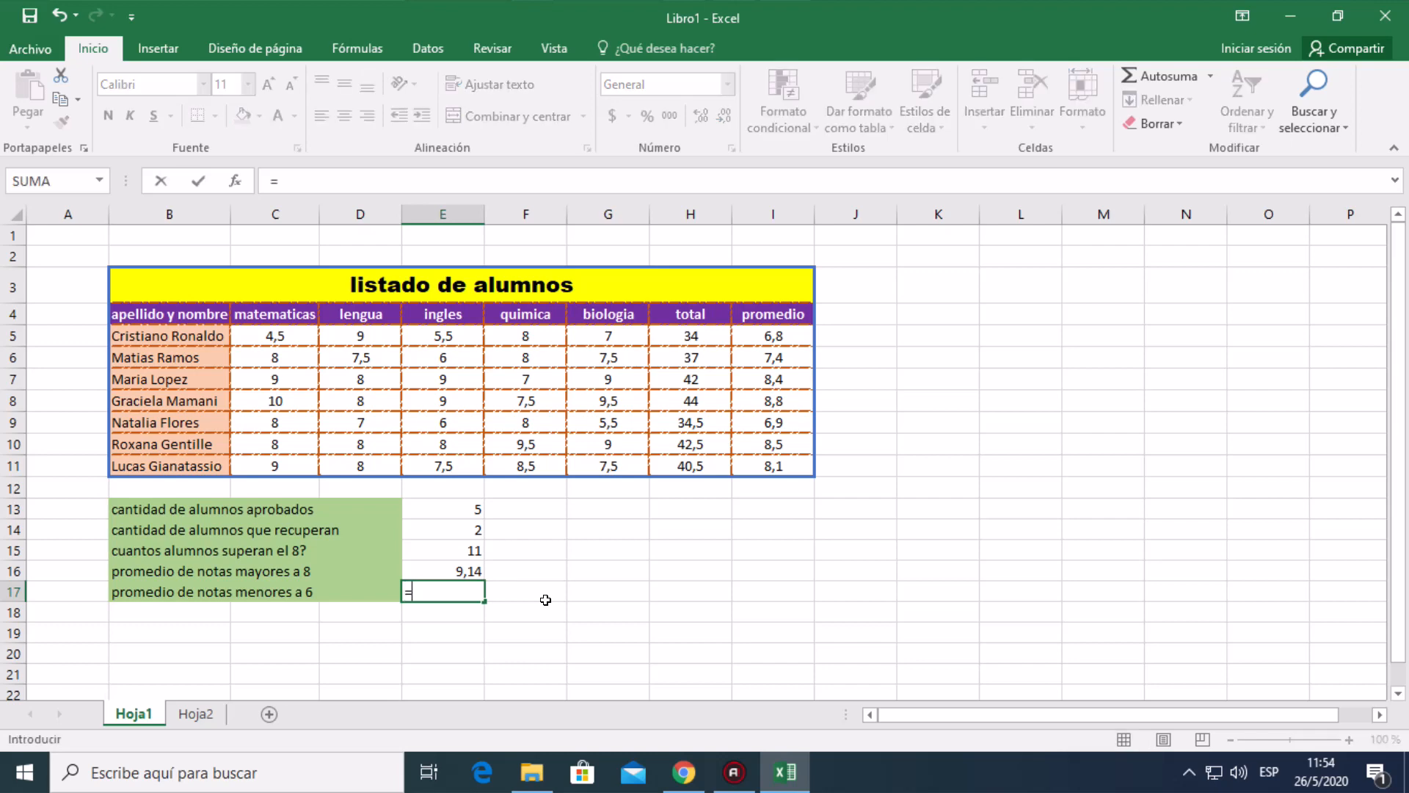
{"action": "type", "text": "prome"}
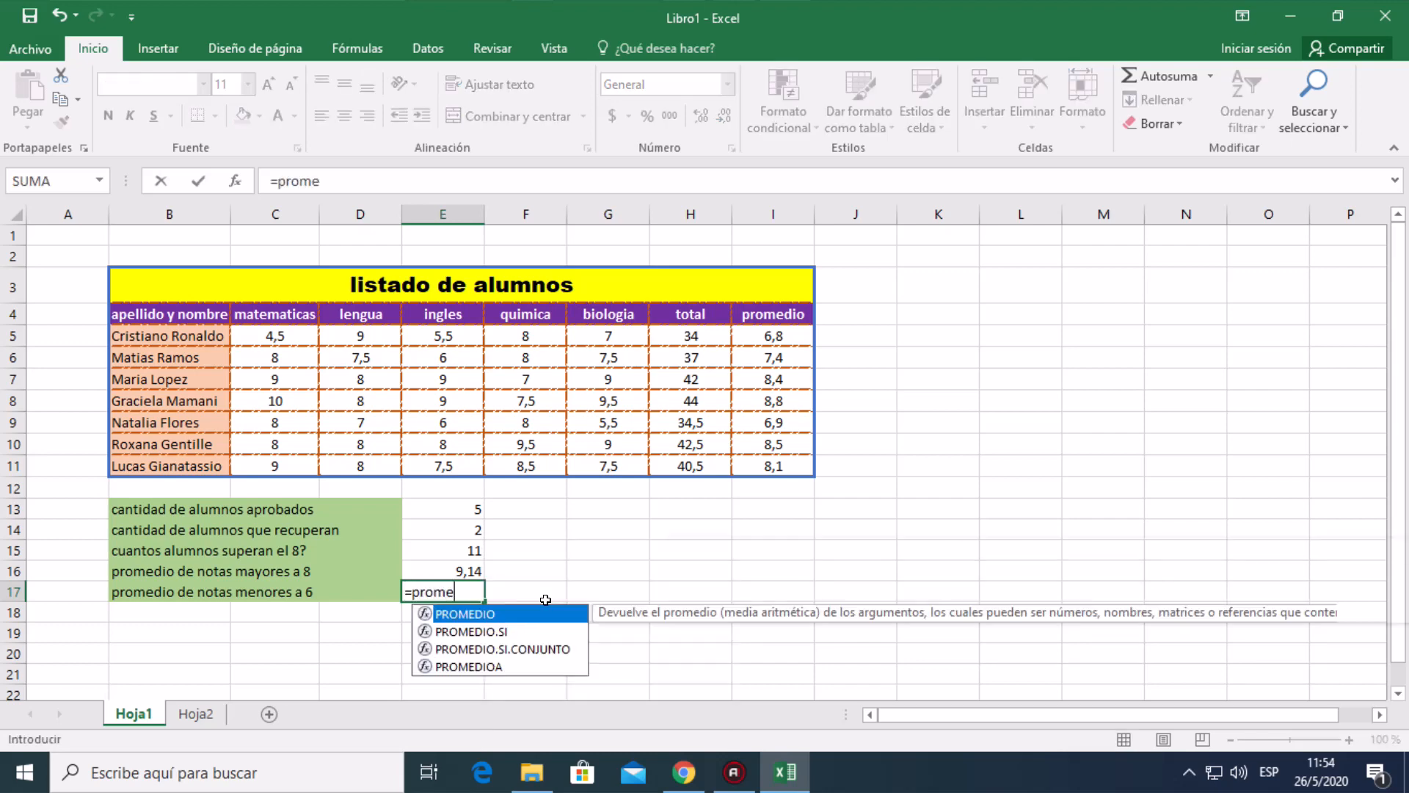
{"action": "type", "text": "dio."}
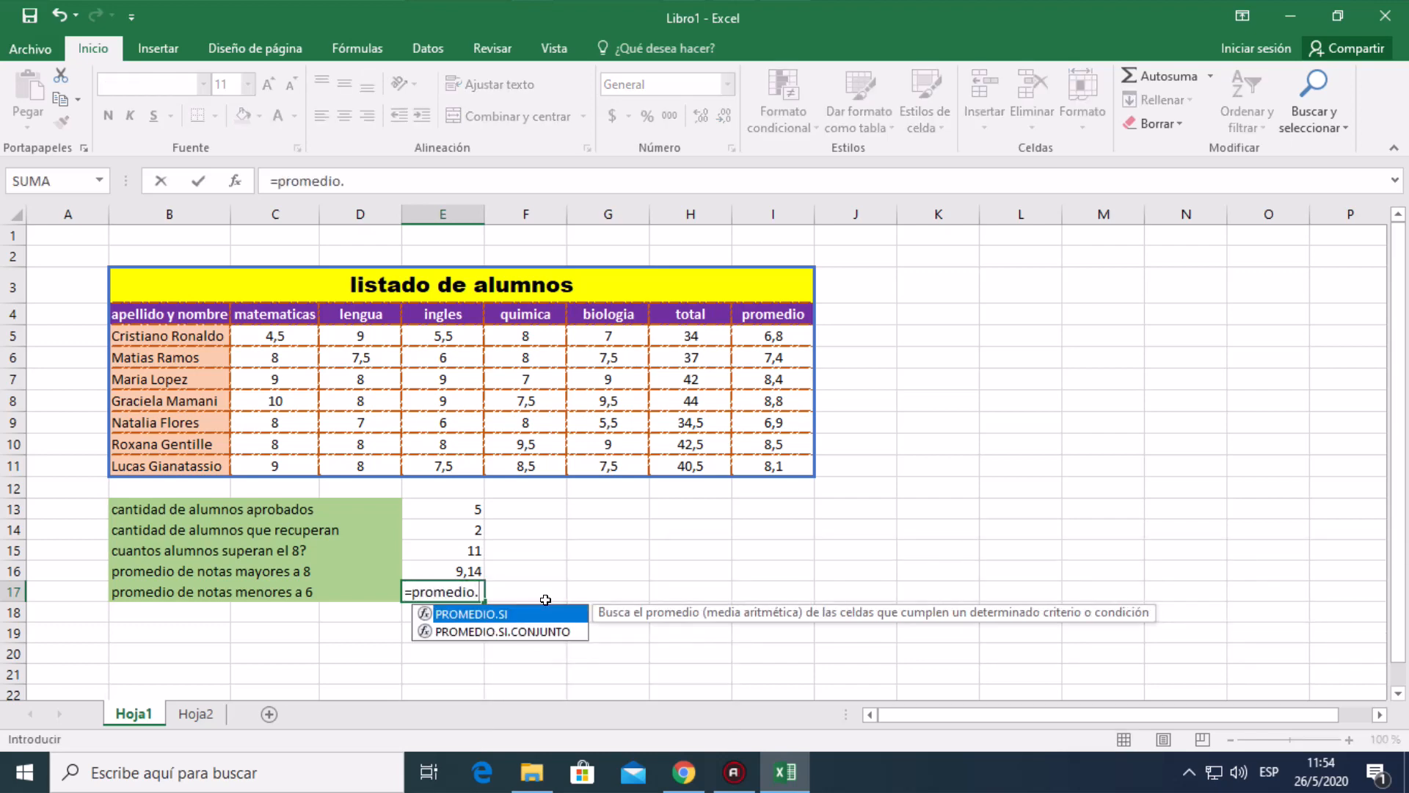
{"action": "type", "text": "si("}
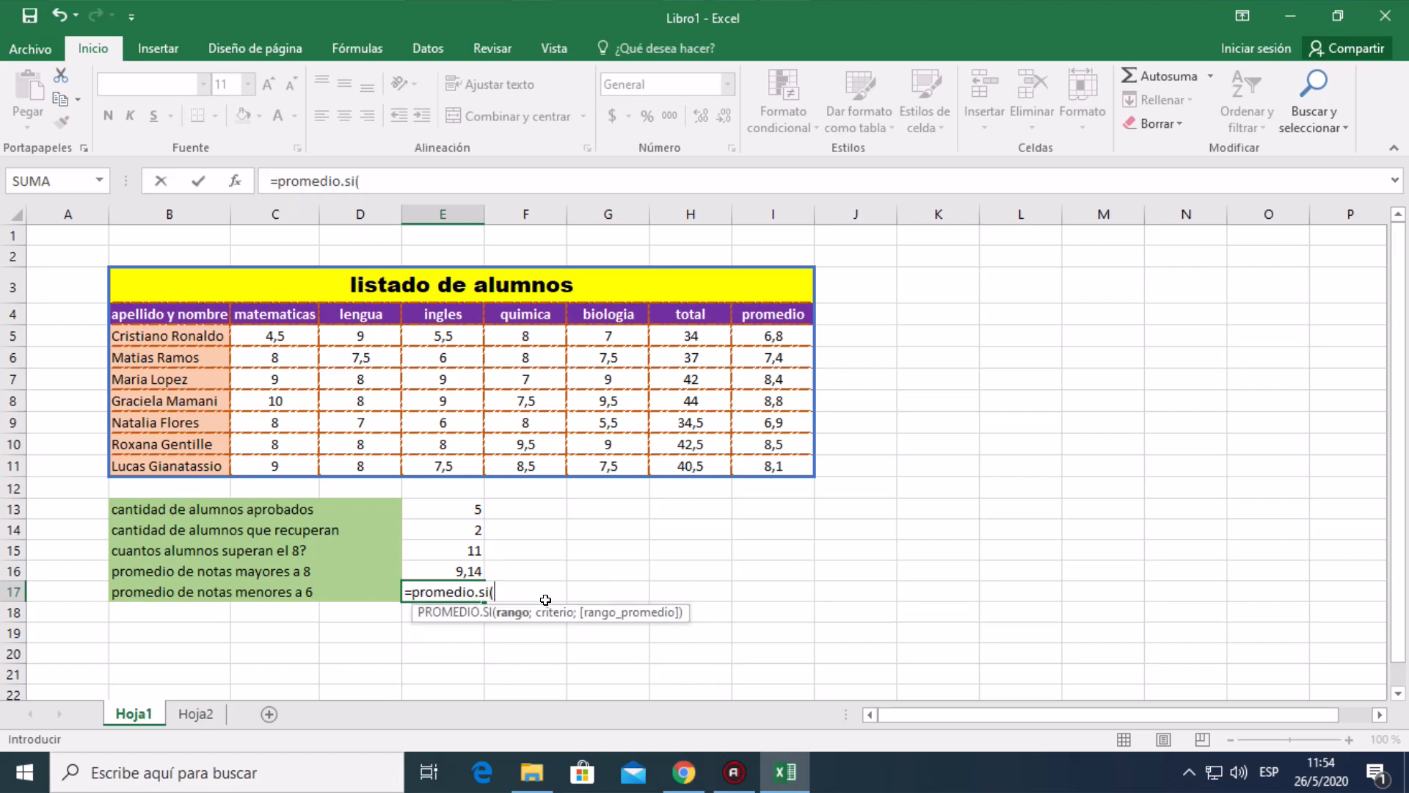
{"action": "left_click", "coordinate": [299, 334]}
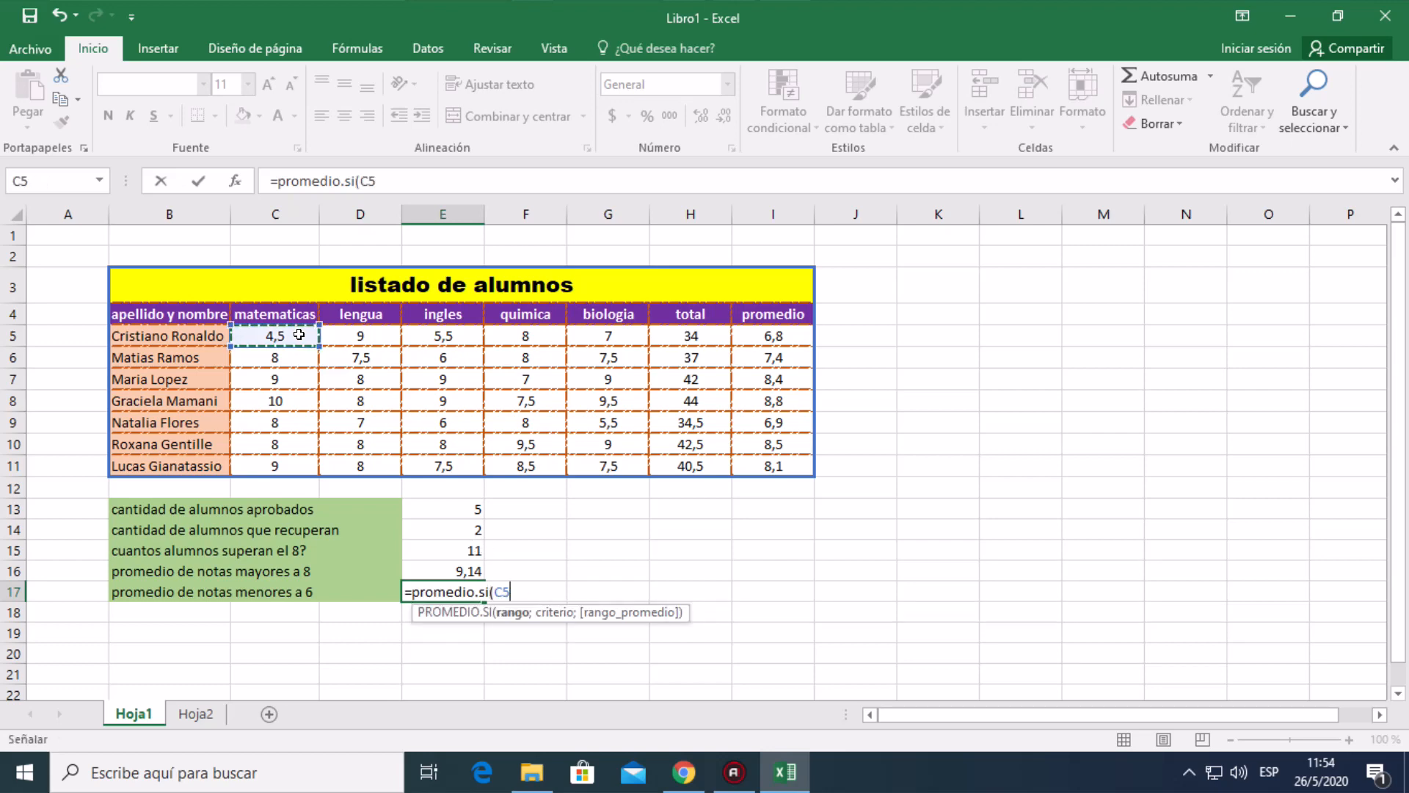
{"action": "left_click_drag", "start_coordinate": [299, 334], "coordinate": [606, 461]}
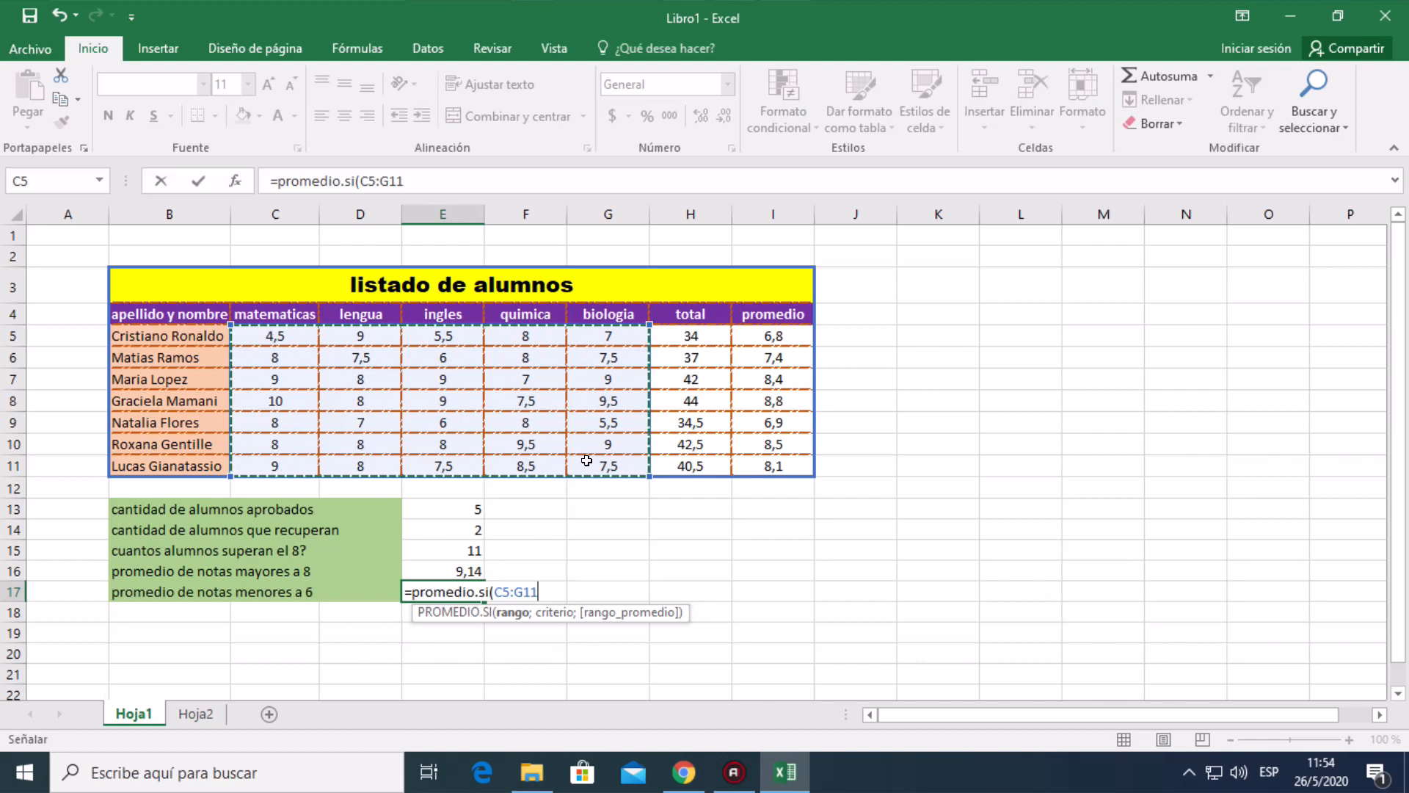
{"action": "type", "text": ";"}
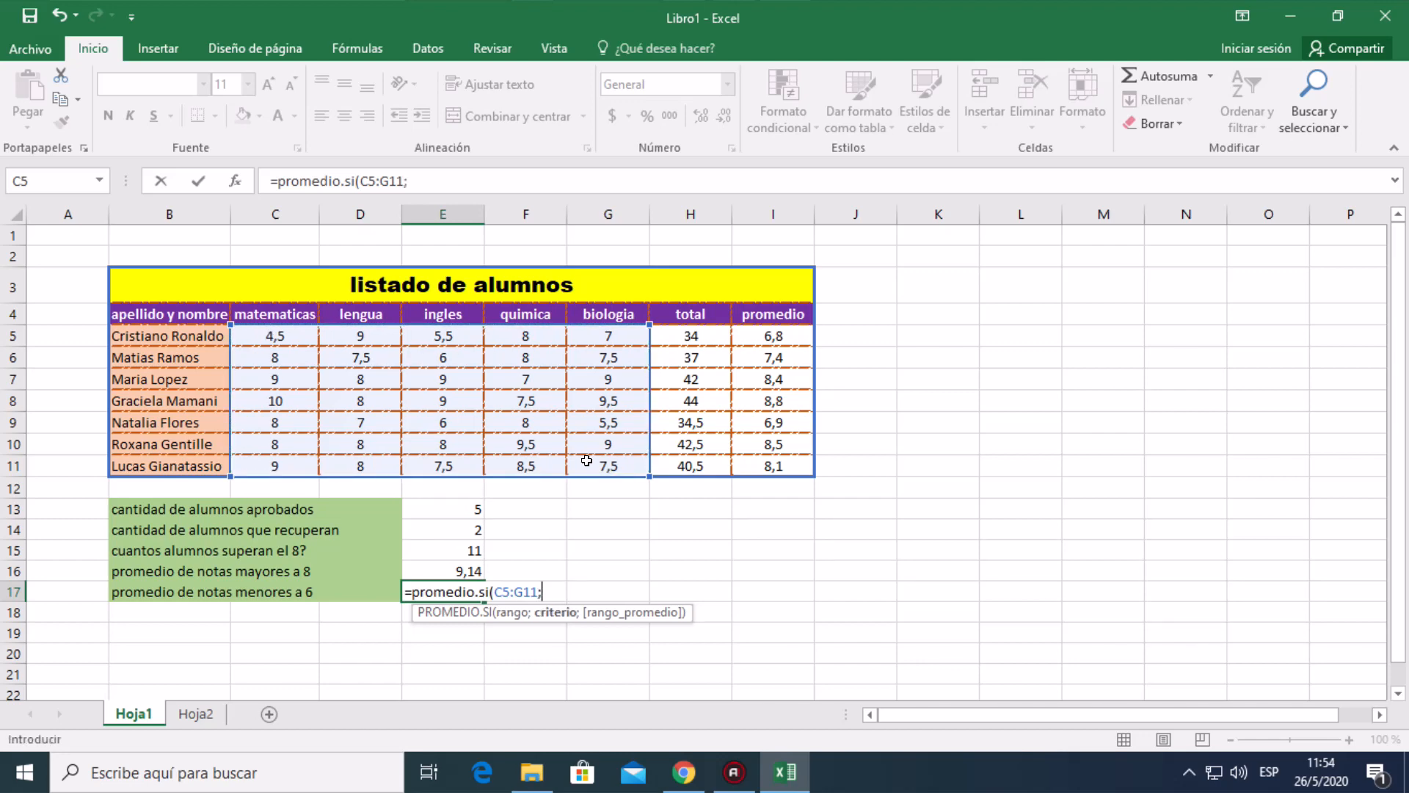
{"action": "type", "text": "\"<6\""}
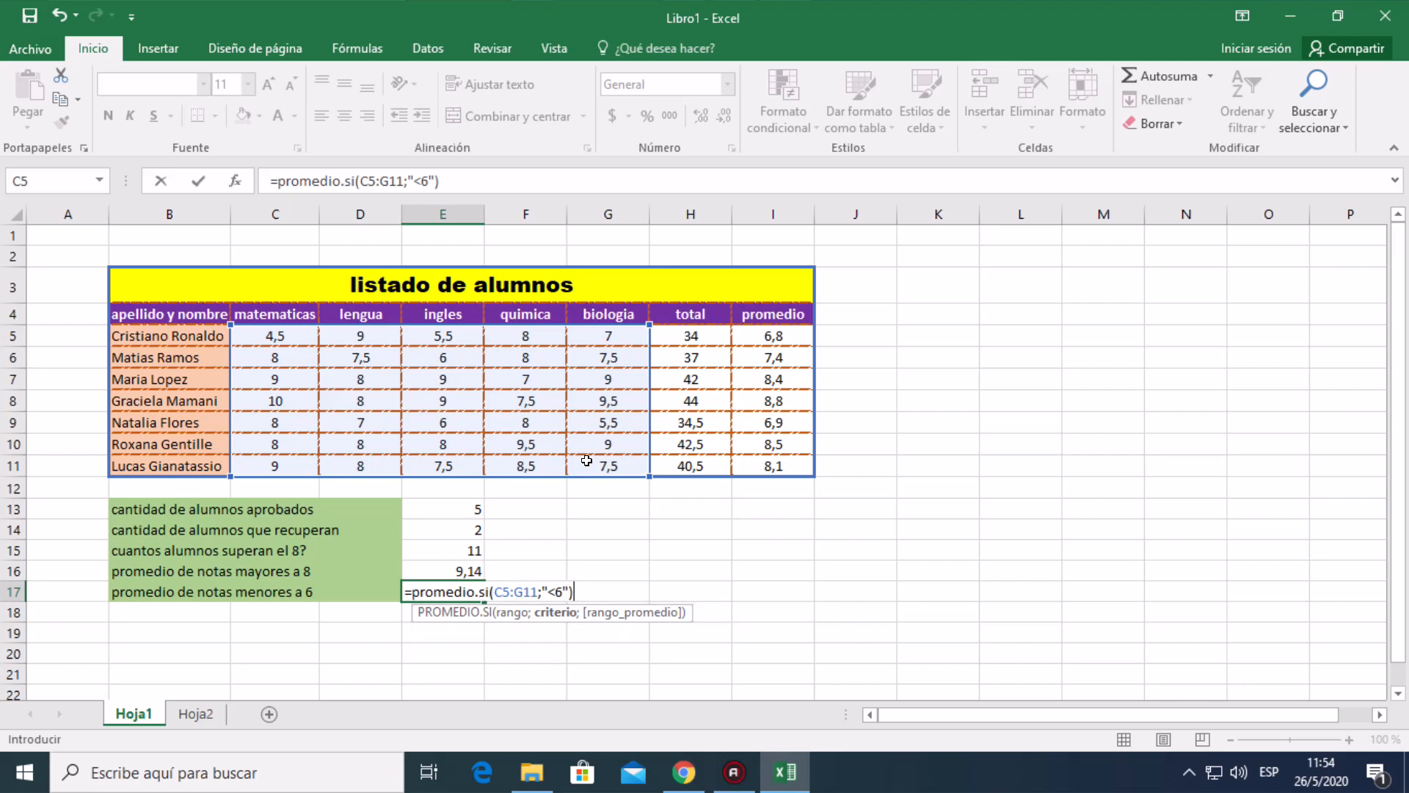
{"action": "key", "text": "Return"}
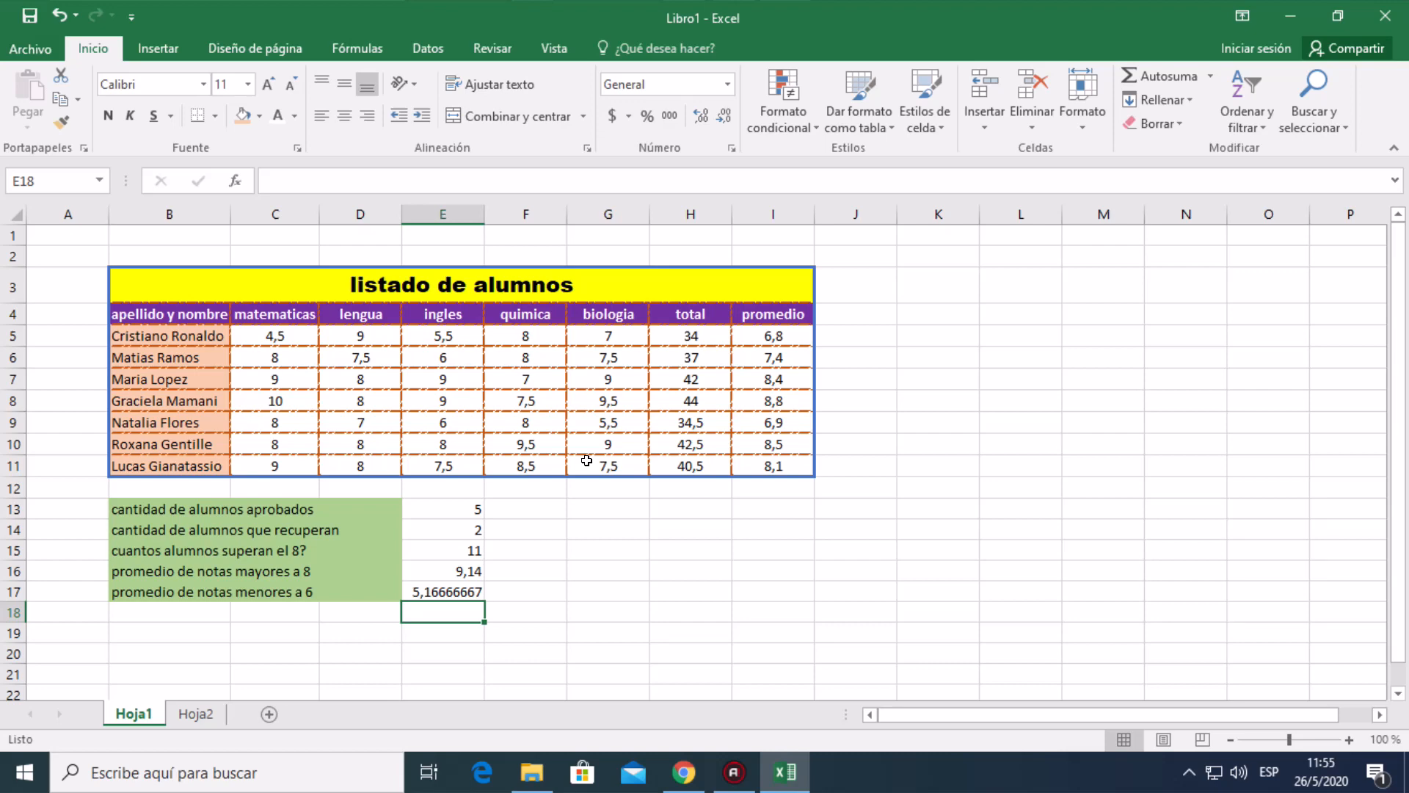
- Format the average in E17 with the Número category and 2 decimal places
{"action": "left_click", "coordinate": [468, 592]}
{"action": "right_click", "coordinate": [468, 593]}
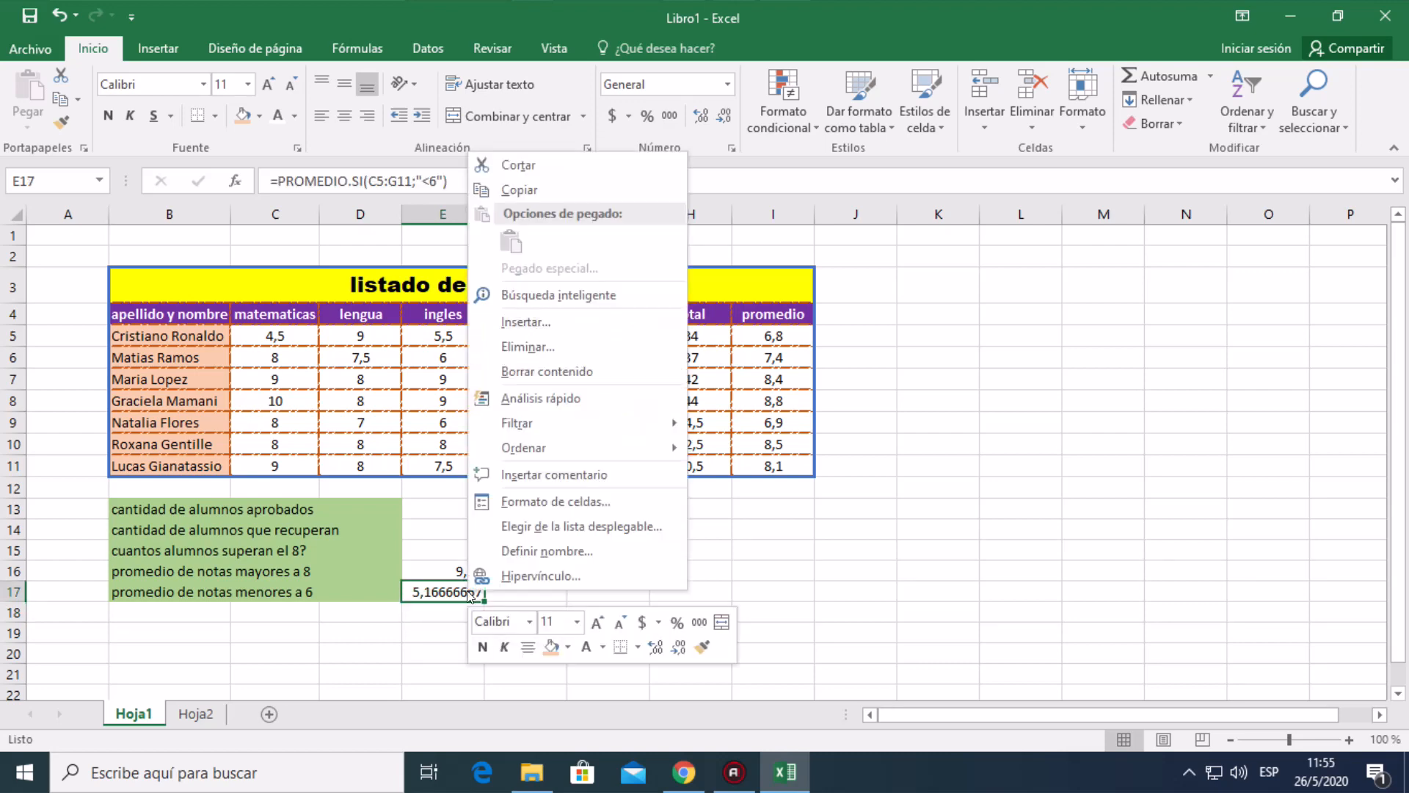
{"action": "key", "text": "Escape"}
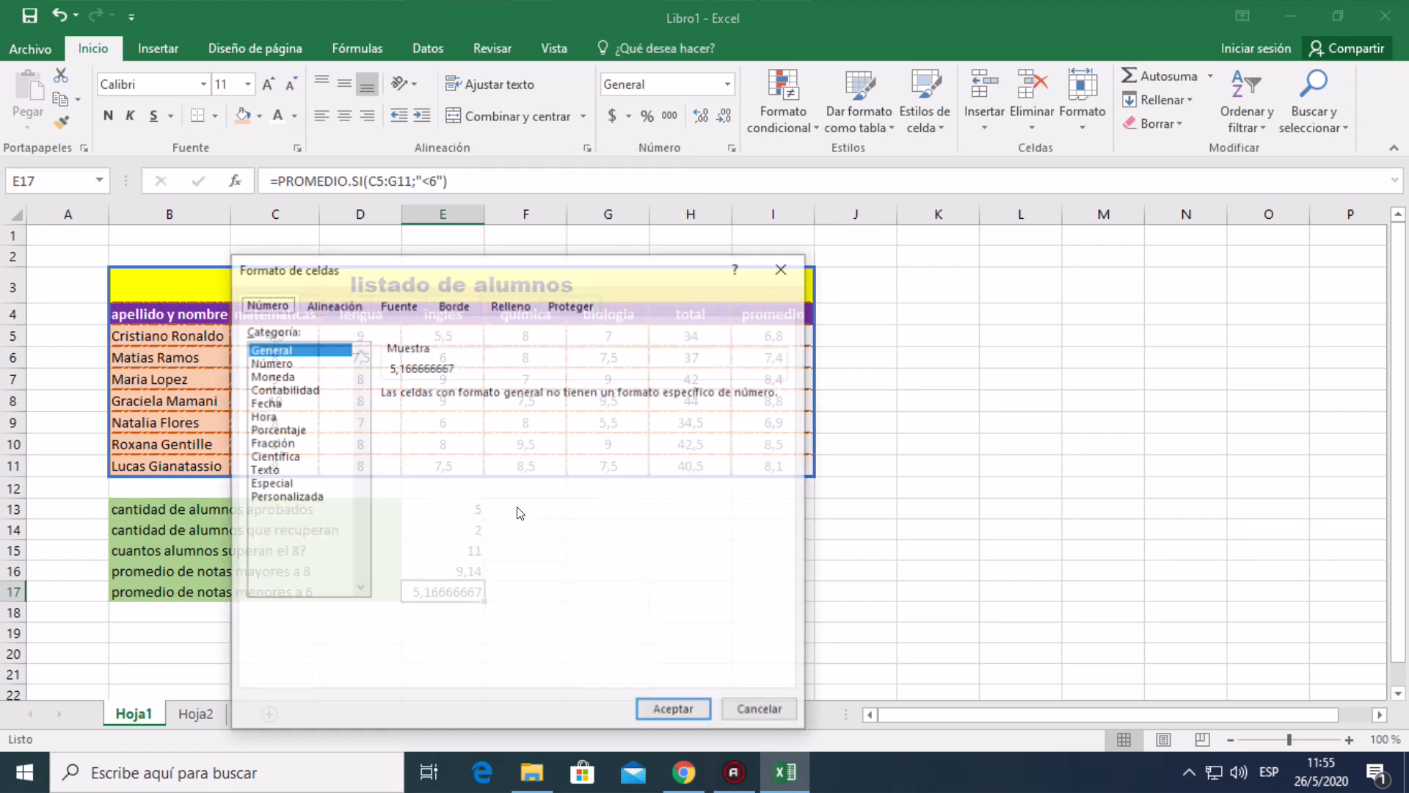
{"action": "left_click", "coordinate": [279, 360]}
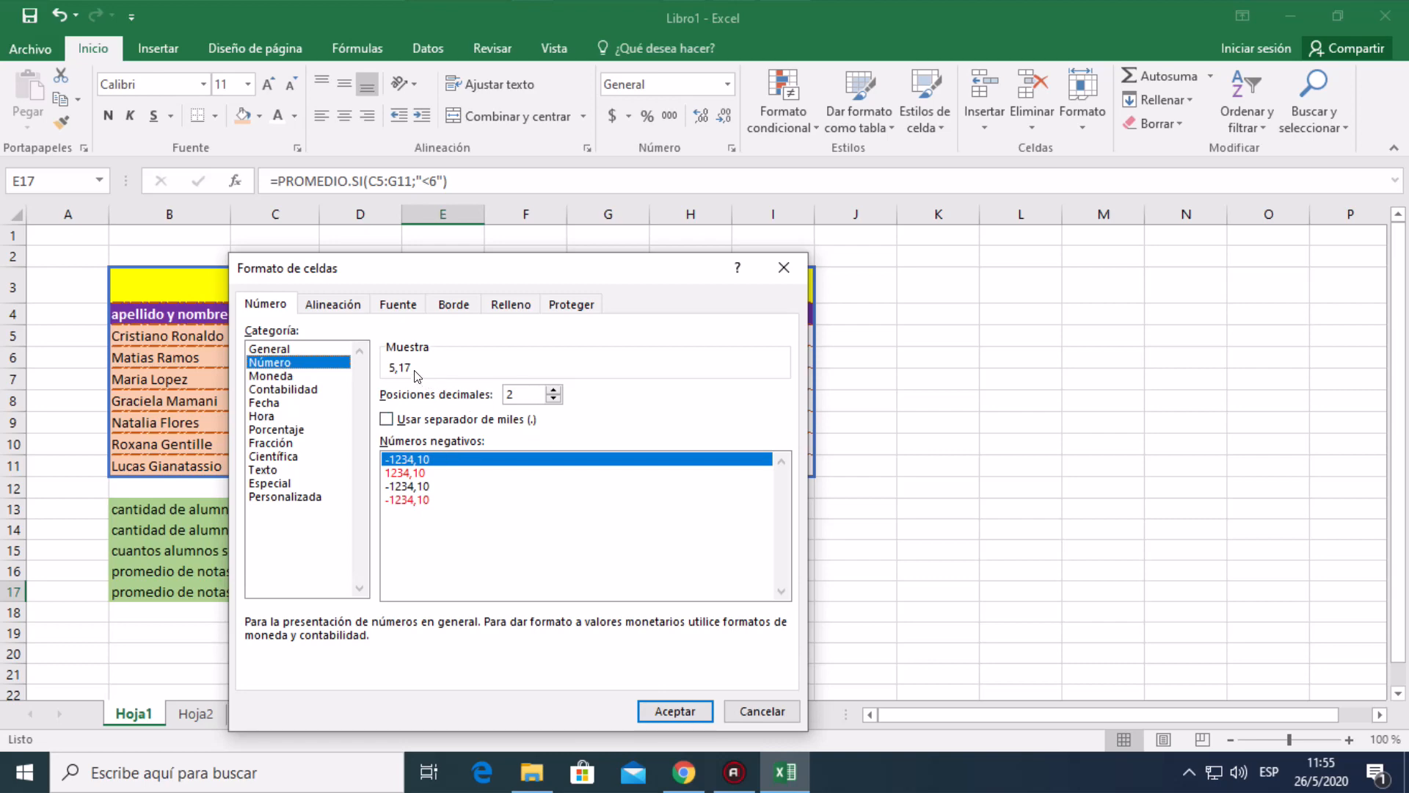
{"action": "left_click", "coordinate": [675, 711]}
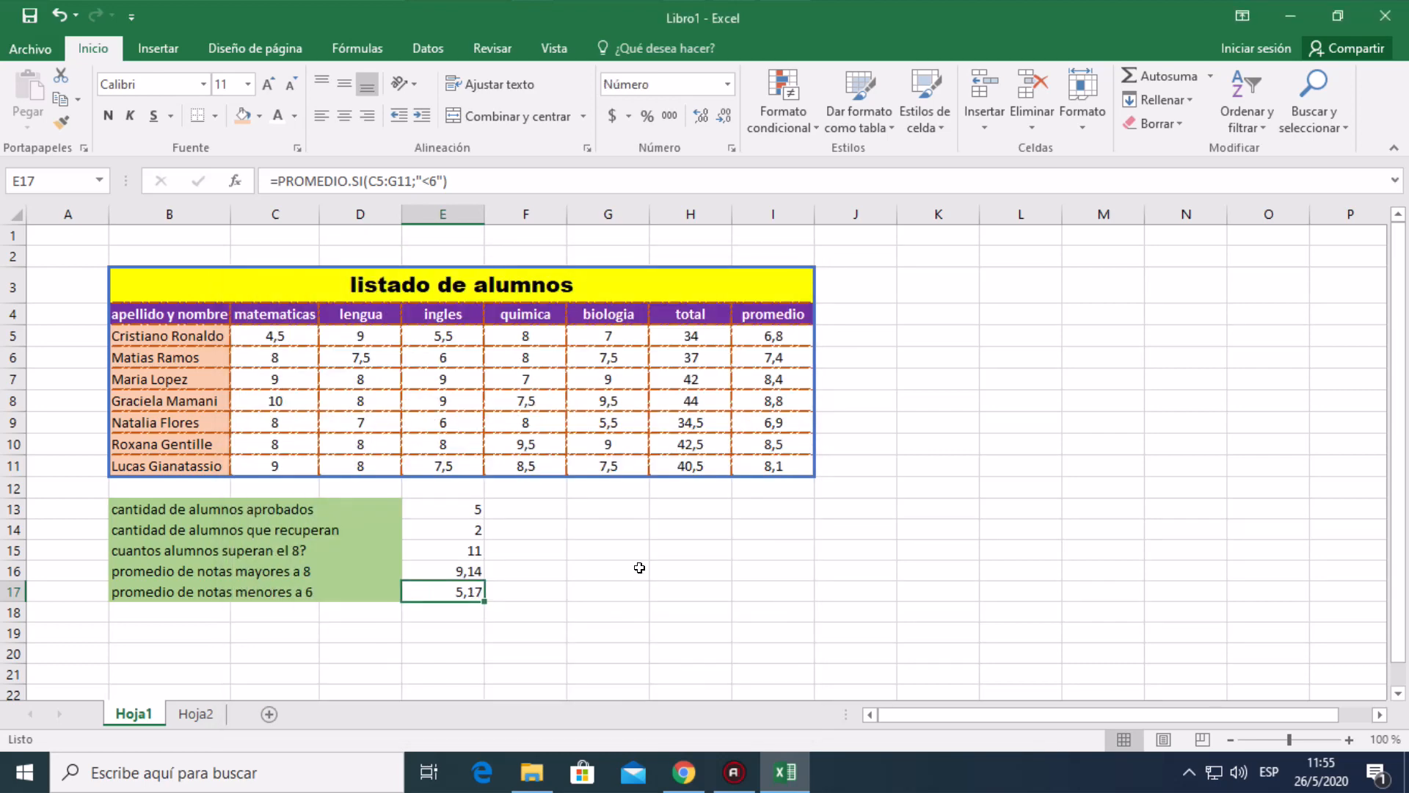
- Review the promedio.si formulas in E16 and E17
{"action": "left_click", "coordinate": [640, 567]}
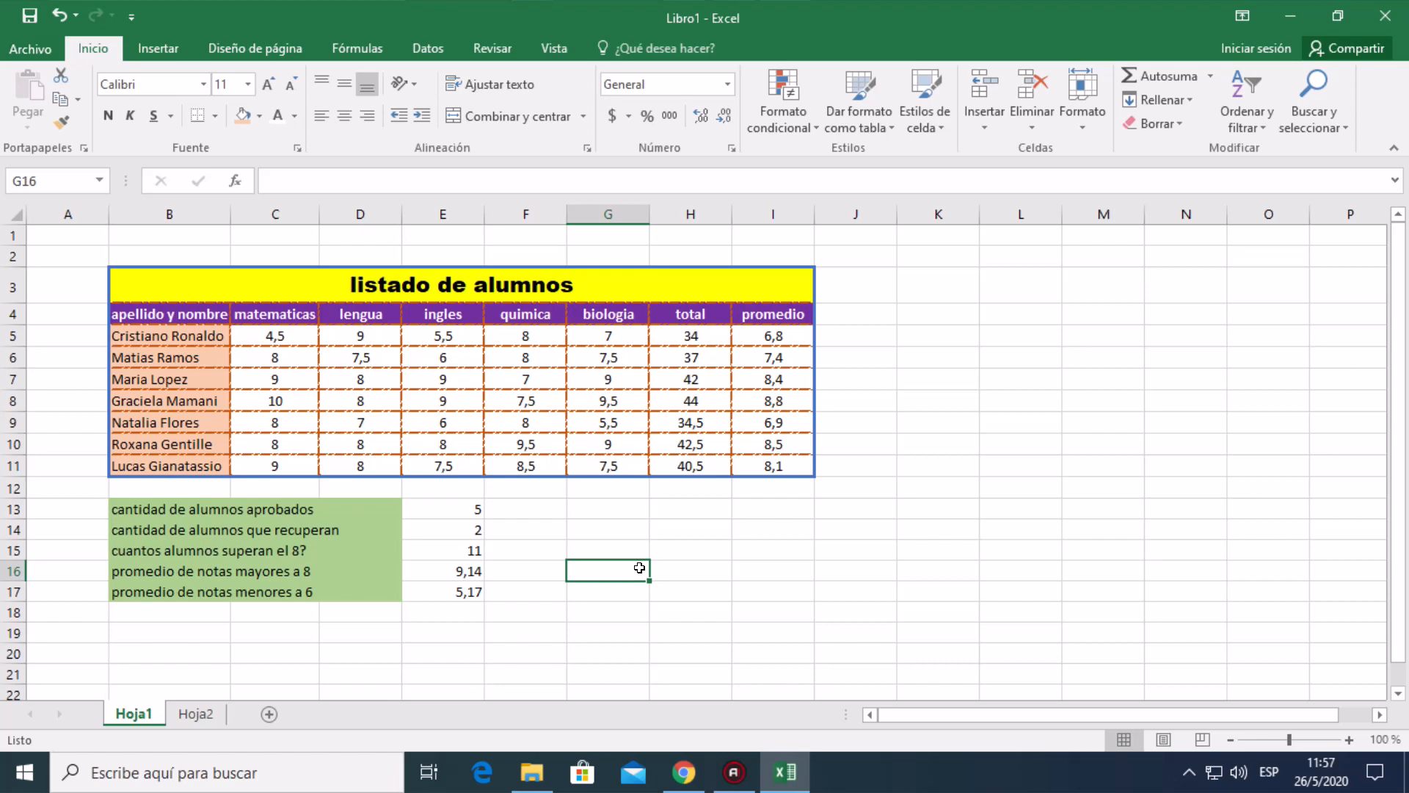
{"action": "left_click", "coordinate": [457, 570]}
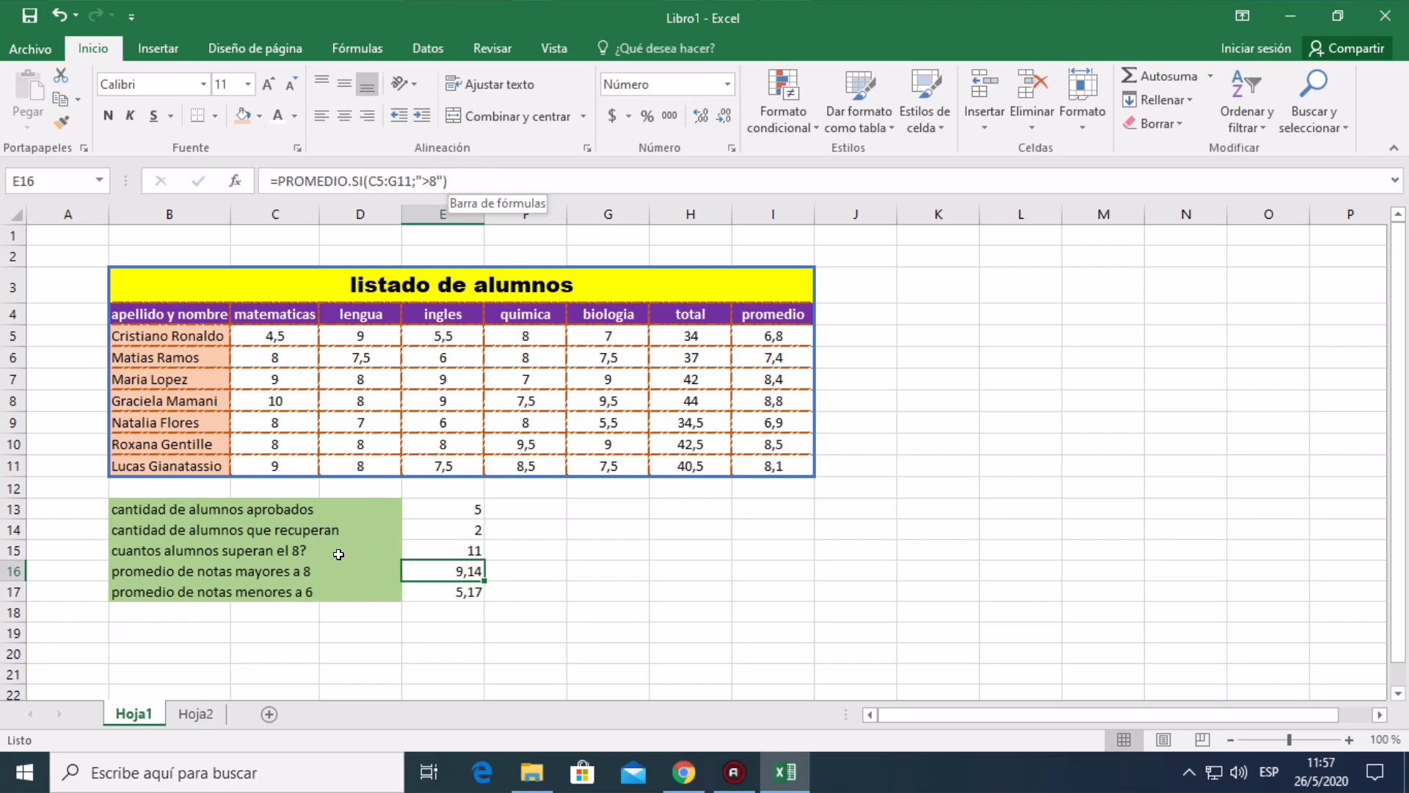
{"action": "left_click", "coordinate": [428, 589]}
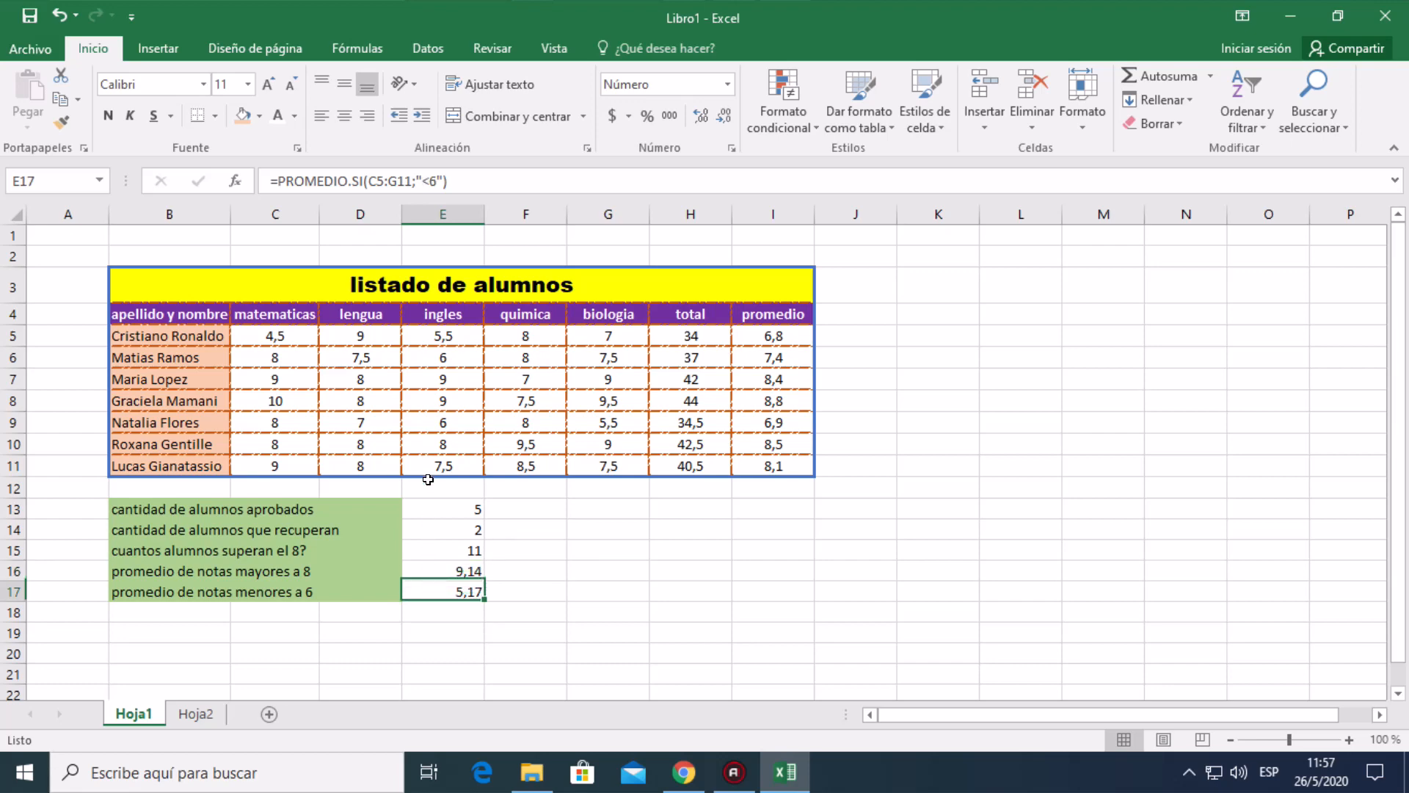